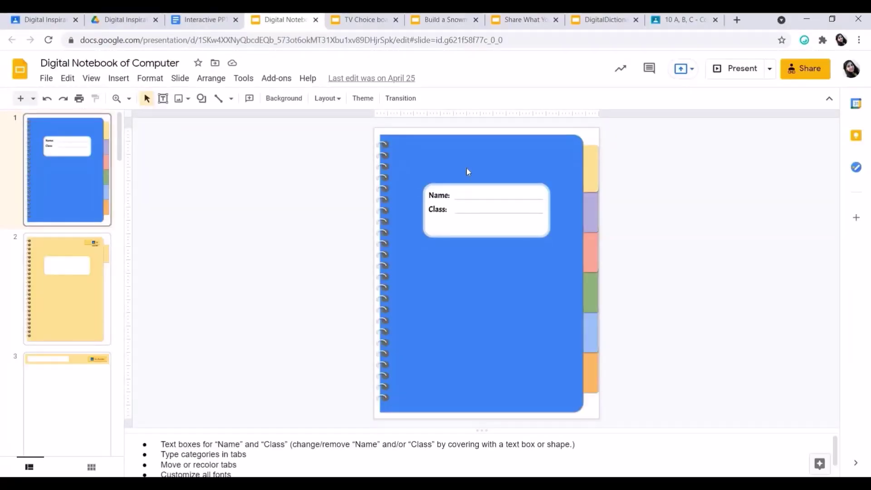
# Go to slide 5, the purple notebook divider.
pyautogui.click(78, 295)
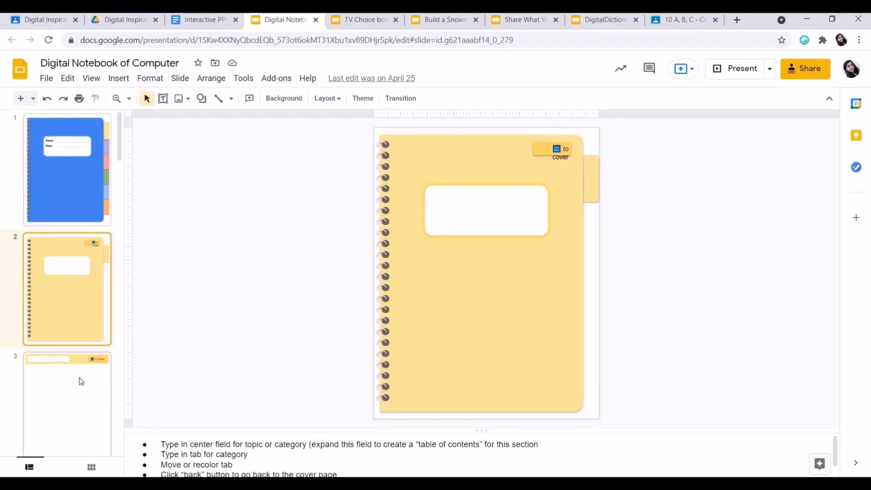
pyautogui.click(80, 381)
pyautogui.scroll(-4, 80, 381)
pyautogui.click(78, 335)
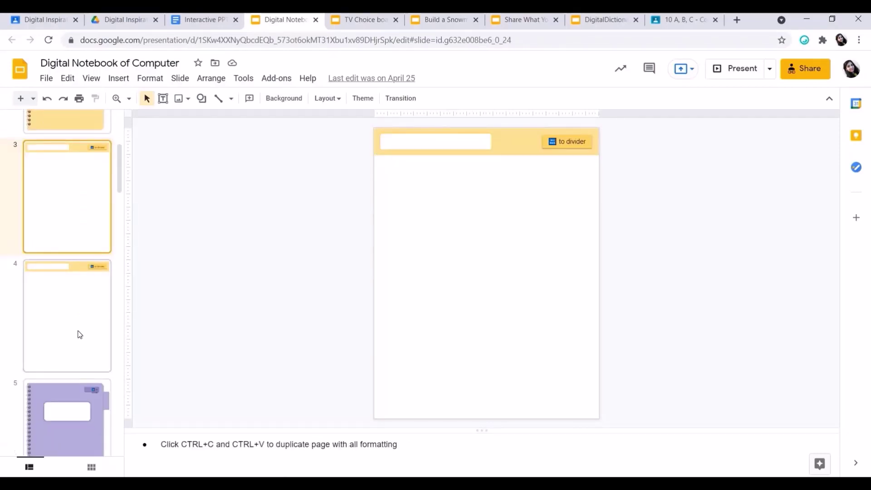
pyautogui.click(85, 393)
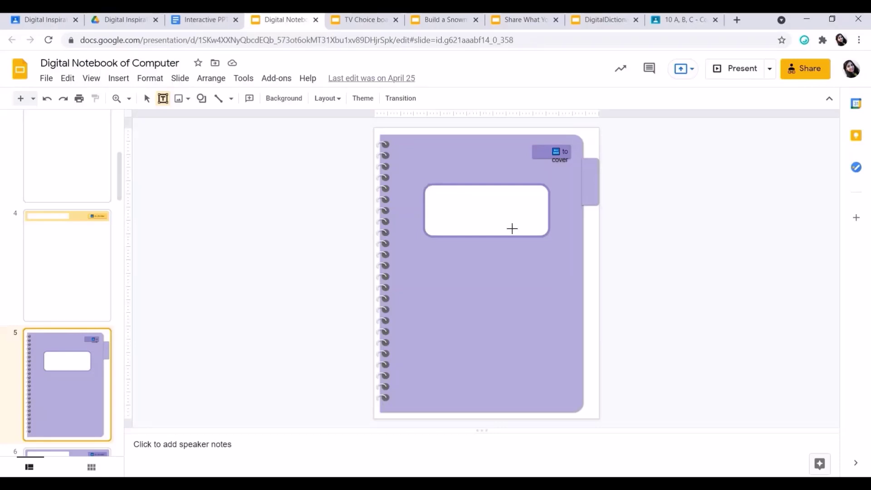
# Add a text box in the white label reading 'Topic of Chapter:-' and 'Story Name :-'.
pyautogui.moveTo(429, 187); pyautogui.dragTo(544, 229)
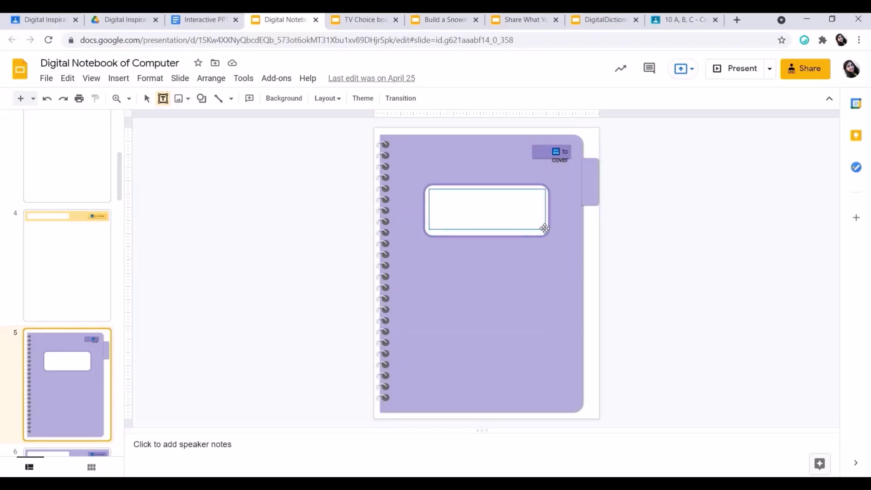
pyautogui.write('Topic of Chapter')
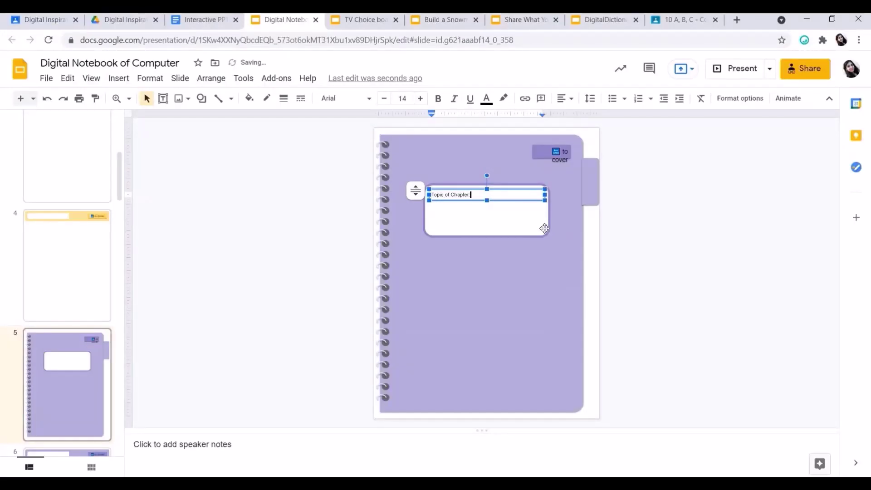
pyautogui.write(':-')
pyautogui.press('Return')
pyautogui.write('Story ')
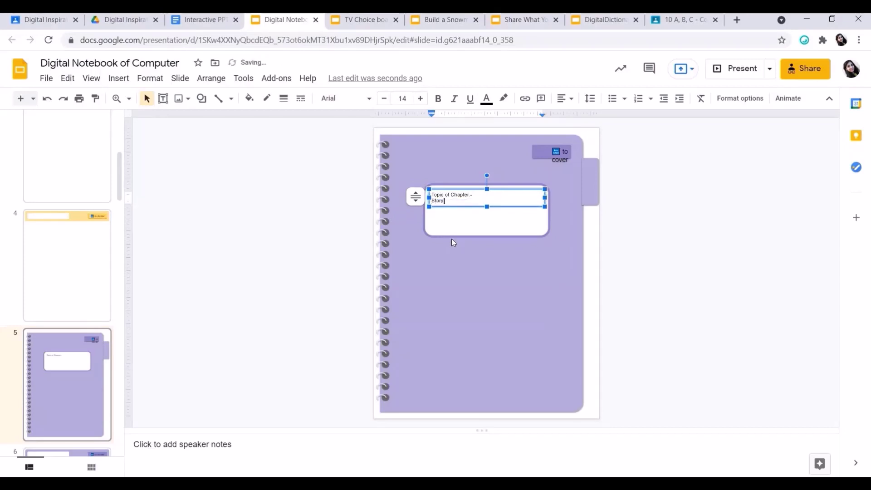
pyautogui.write('Name :-')
# Enlarge all the label text to size 27.
pyautogui.hotkey('ctrl', 'a')
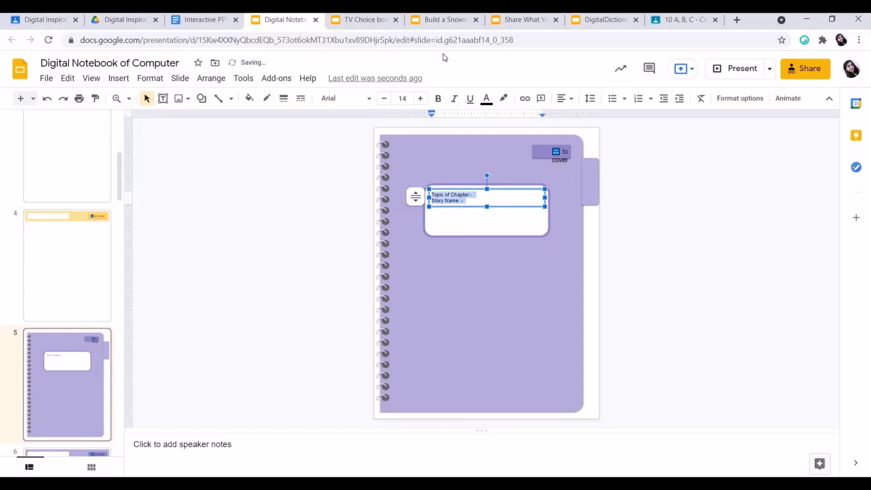
pyautogui.click(422, 99)
pyautogui.click(421, 99)
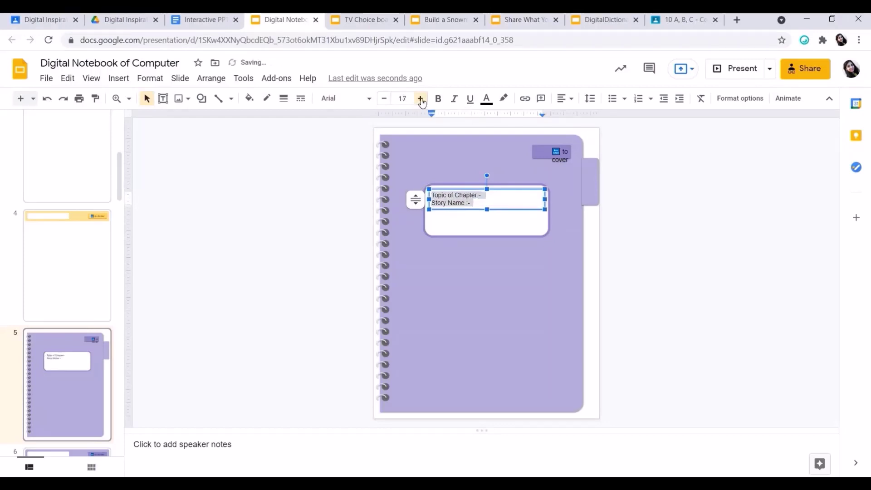
pyautogui.click(421, 99)
pyautogui.click(422, 99)
pyautogui.click(421, 99)
pyautogui.click(421, 99)
pyautogui.click(422, 99)
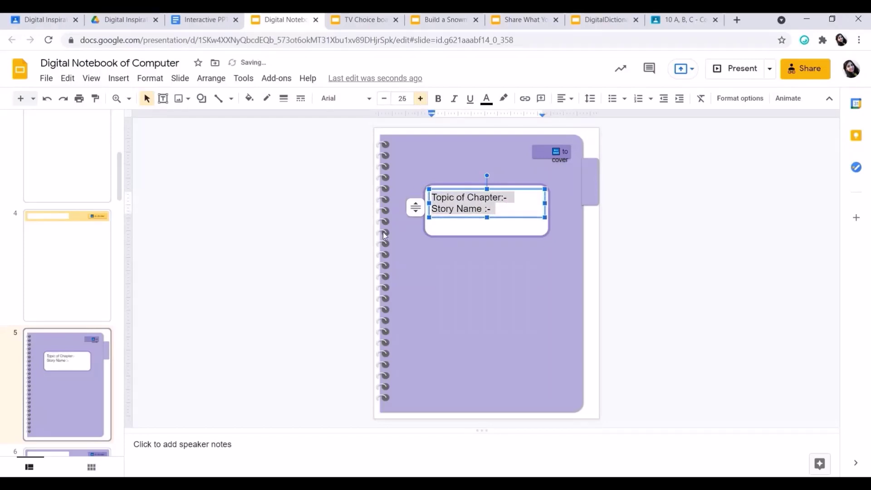
pyautogui.click(444, 350)
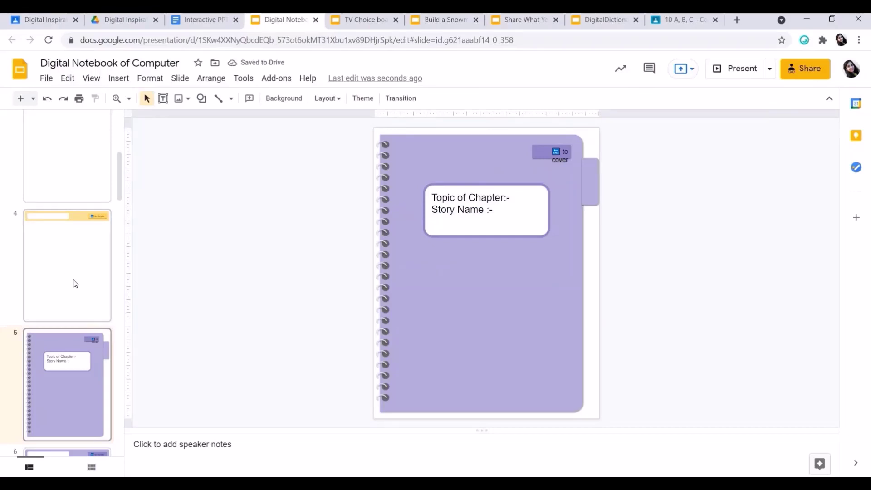
# On slide 2's yellow label, add 'Name of the Student :-' and 'Subject :-' at size 24.
pyautogui.scroll(3, 75, 283)
pyautogui.click(72, 213)
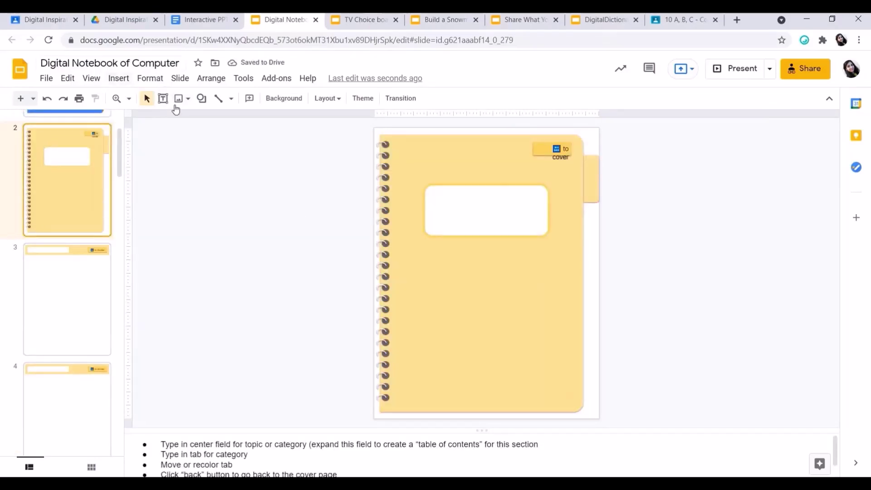
pyautogui.click(163, 98)
pyautogui.moveTo(428, 190); pyautogui.dragTo(546, 232)
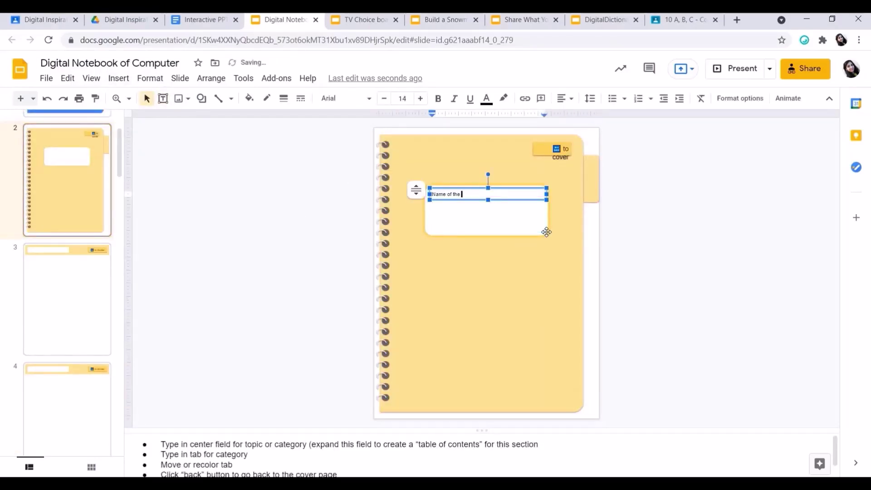
pyautogui.write('Name of the Student :-')
pyautogui.press('Return')
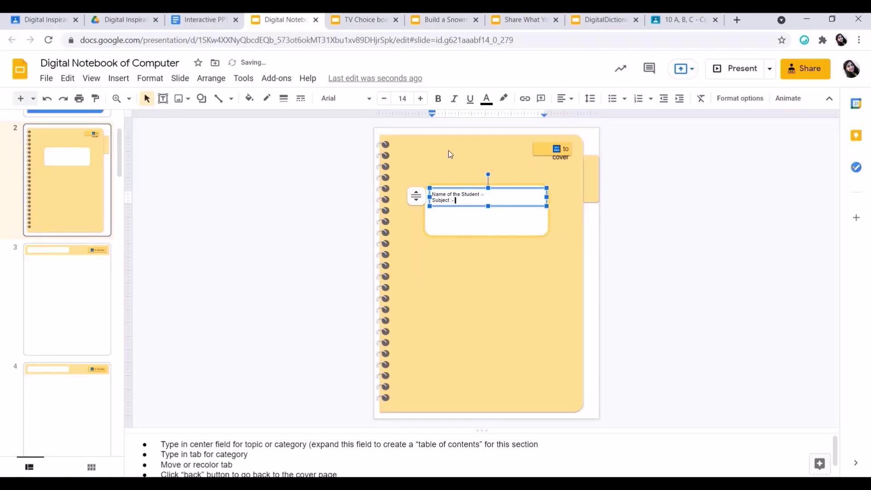
pyautogui.hotkey('ctrl', 'a')
pyautogui.click(421, 99)
pyautogui.click(421, 98)
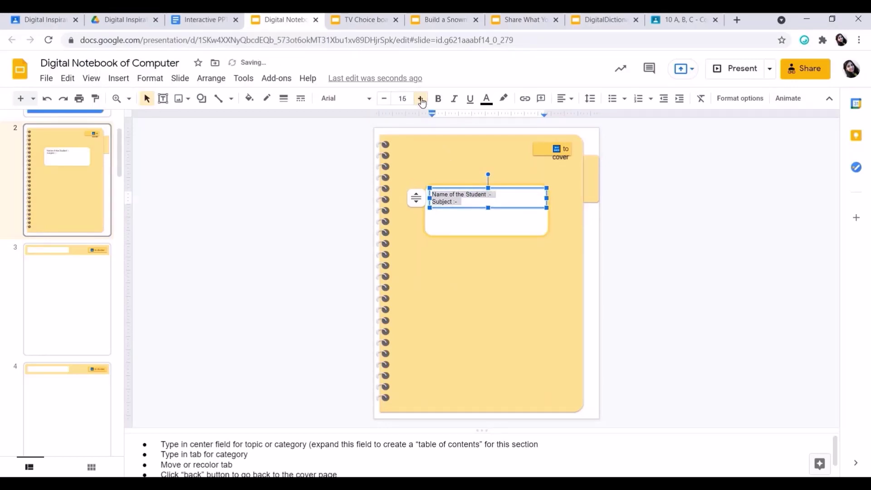
pyautogui.click(421, 99)
pyautogui.click(421, 98)
pyautogui.click(421, 99)
pyautogui.click(421, 98)
pyautogui.click(421, 99)
pyautogui.click(421, 99)
pyautogui.click(421, 98)
pyautogui.click(421, 98)
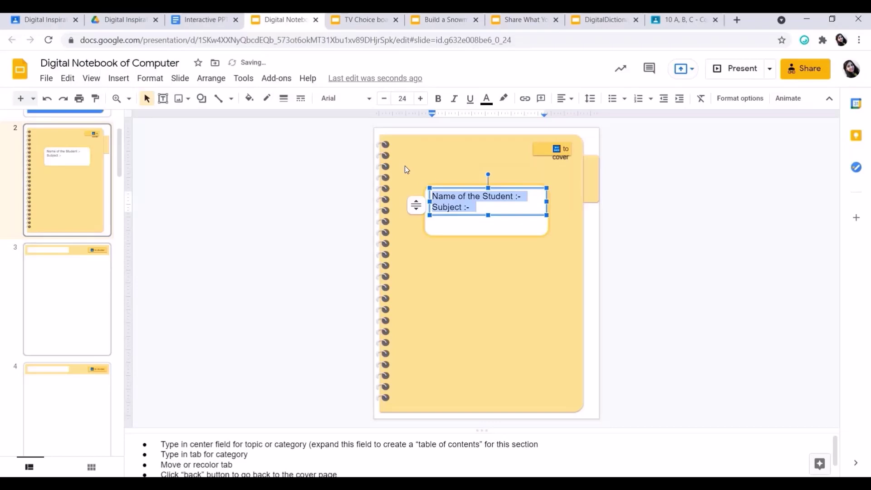
# On slide 3, add a bold 'Chapter :- 1' header at size 19.
pyautogui.press('pagedown')
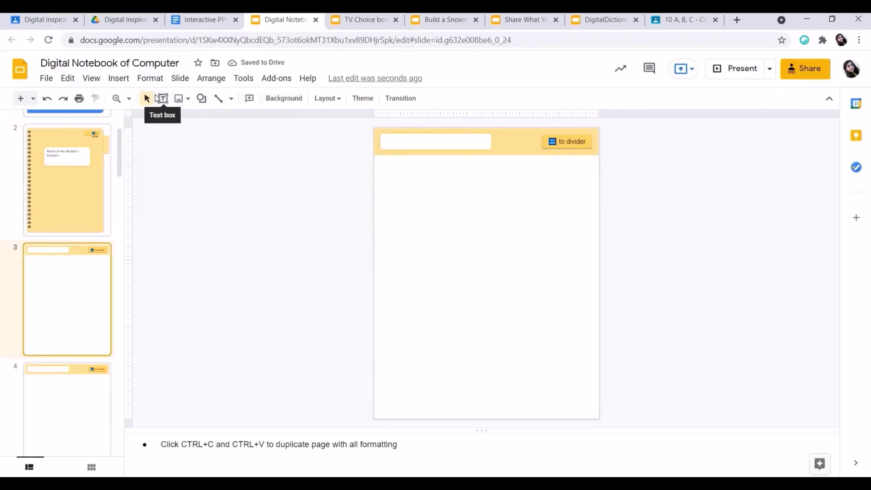
pyautogui.click(163, 100)
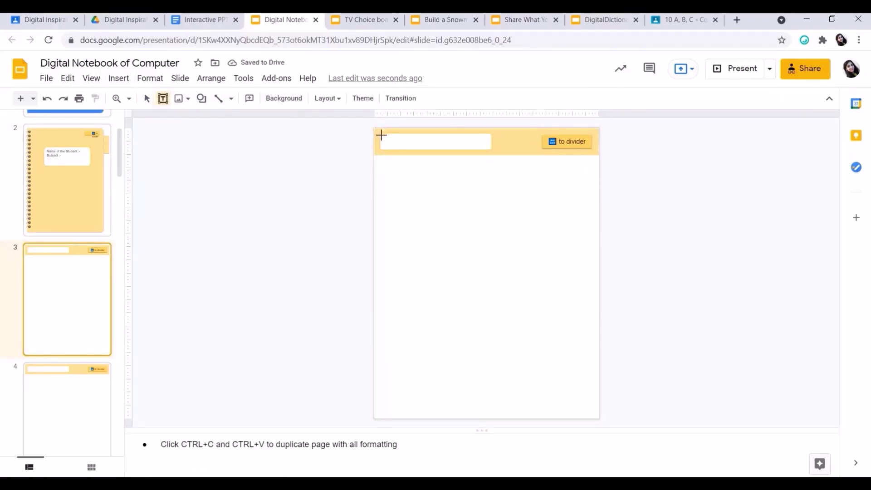
pyautogui.moveTo(381, 135); pyautogui.dragTo(491, 147)
pyautogui.write('Chat')
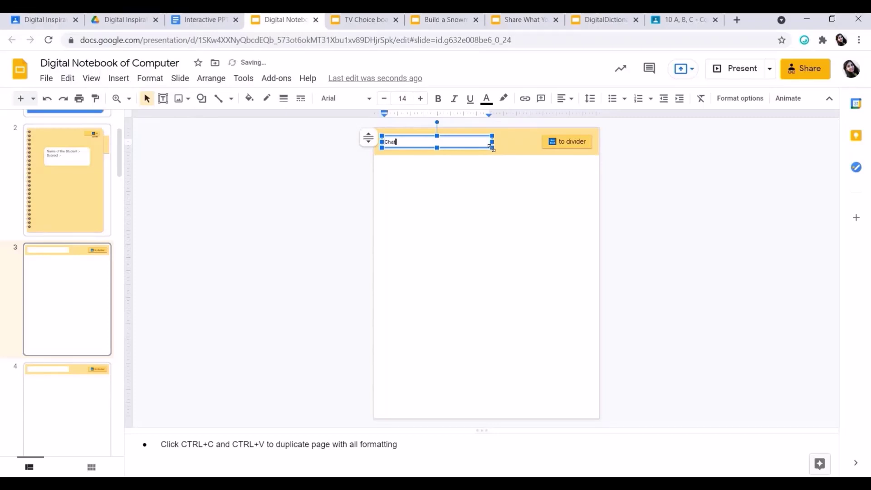
pyautogui.hotkey('ctrl', 'a')
pyautogui.click(420, 99)
pyautogui.click(420, 99)
pyautogui.click(420, 99)
pyautogui.click(420, 98)
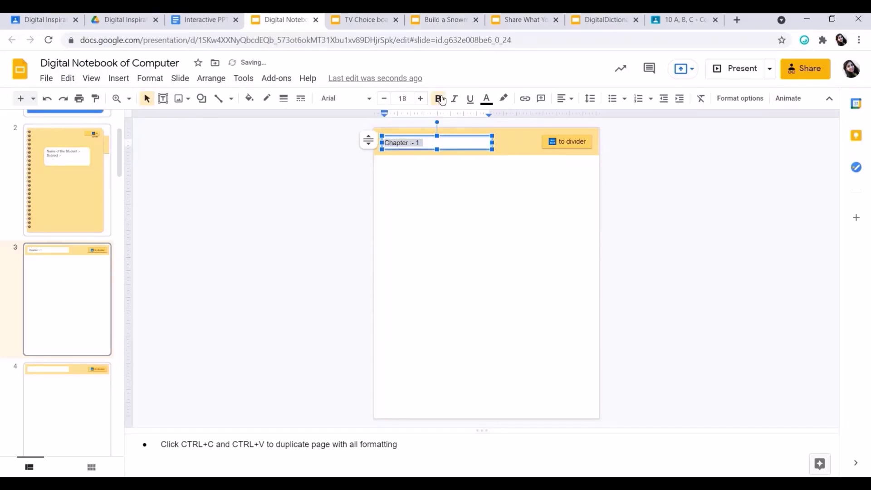
pyautogui.click(421, 99)
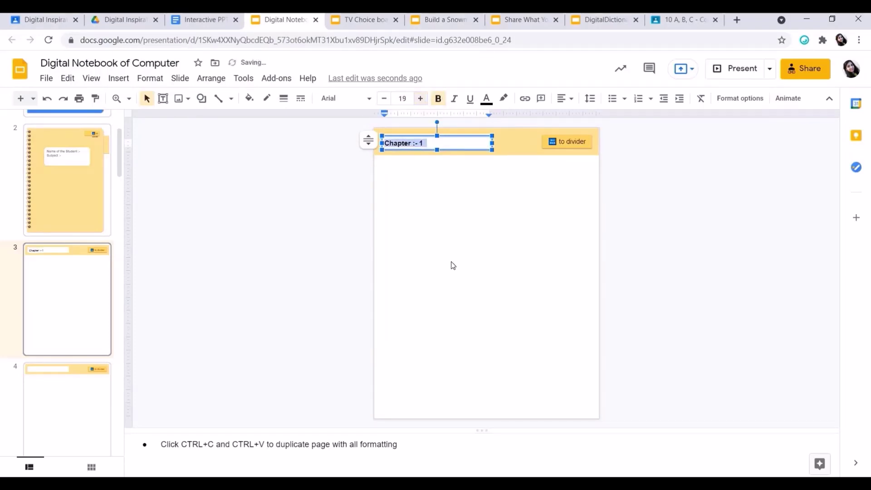
pyautogui.click(452, 265)
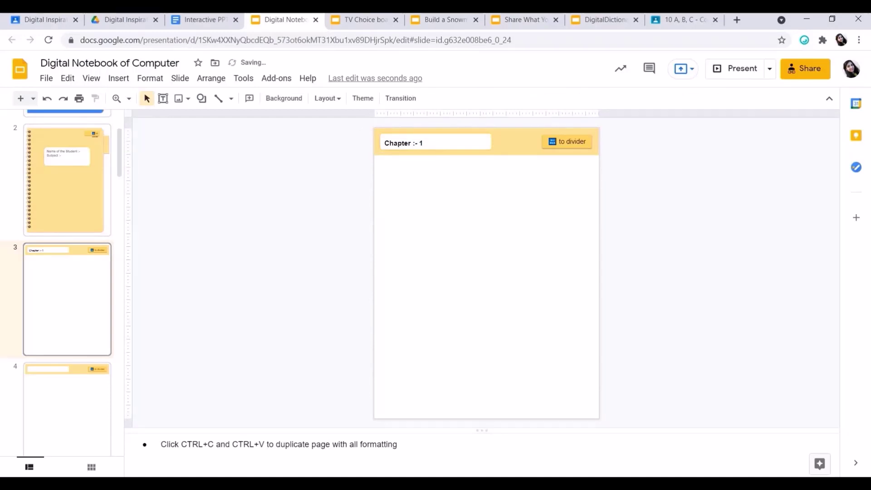
# Give Shantiniketan Indian School Editor access via the deck's link and copy the link.
pyautogui.click(816, 72)
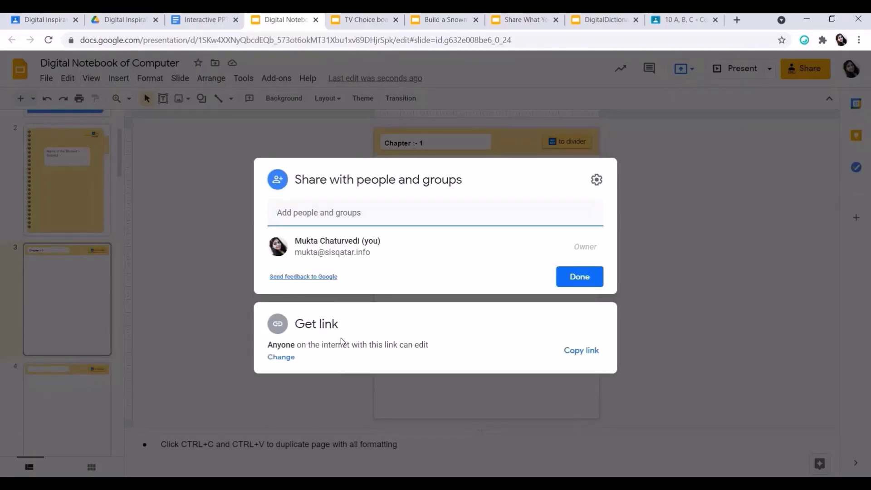
pyautogui.click(341, 339)
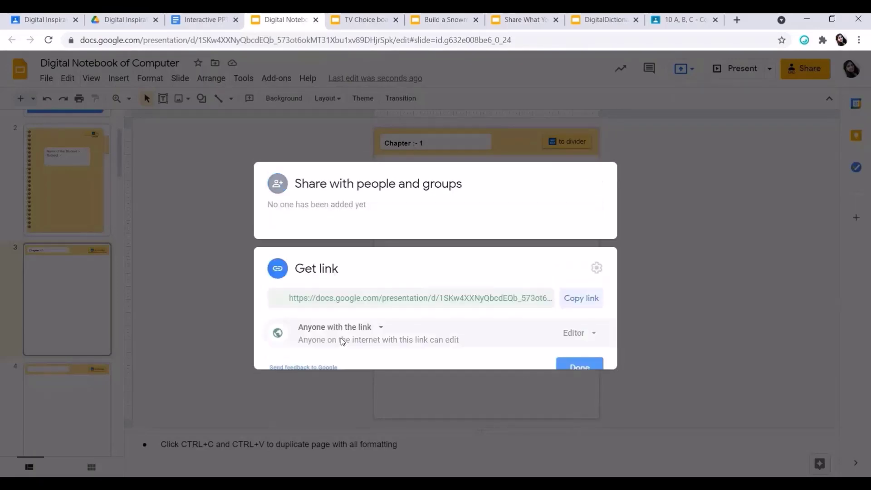
pyautogui.click(347, 312)
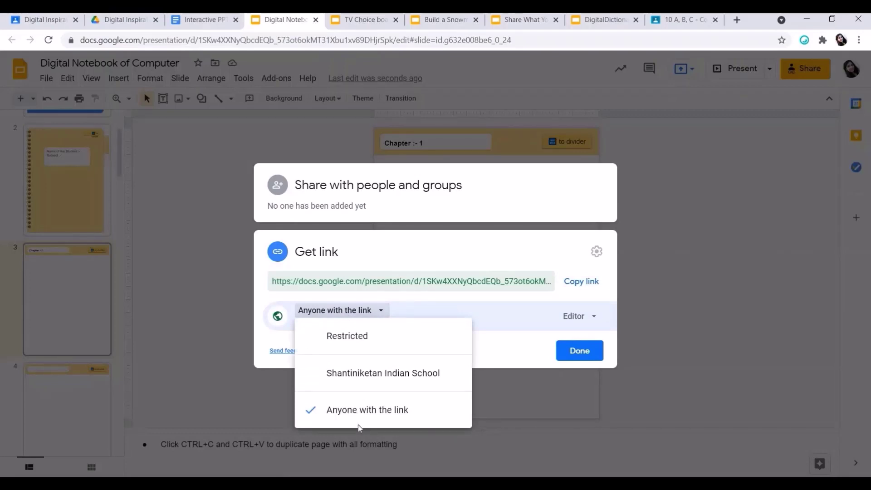
pyautogui.click(352, 371)
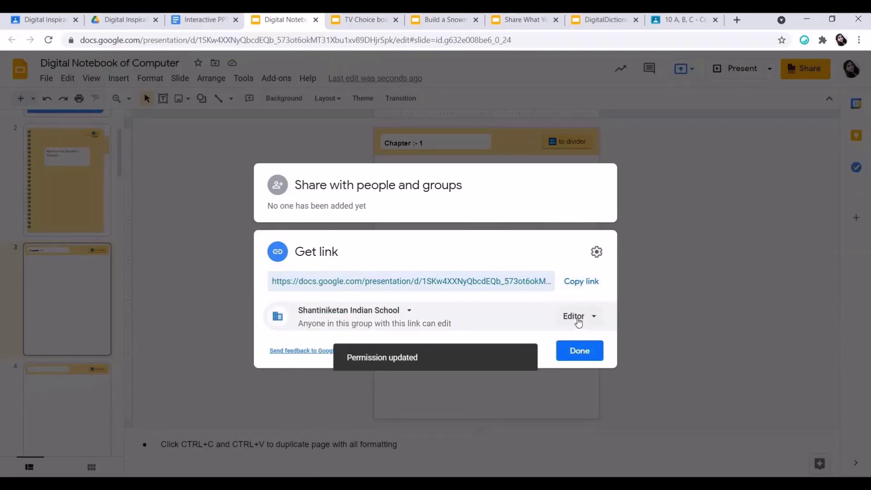
pyautogui.click(578, 318)
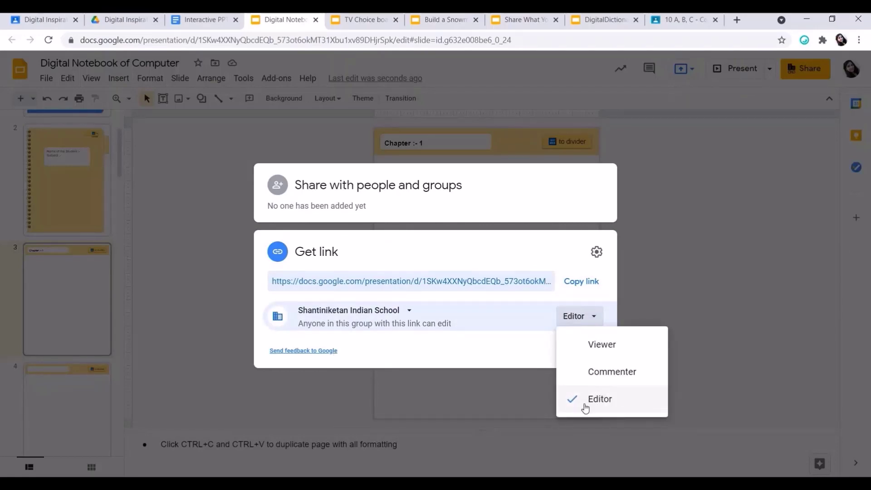
pyautogui.click(582, 282)
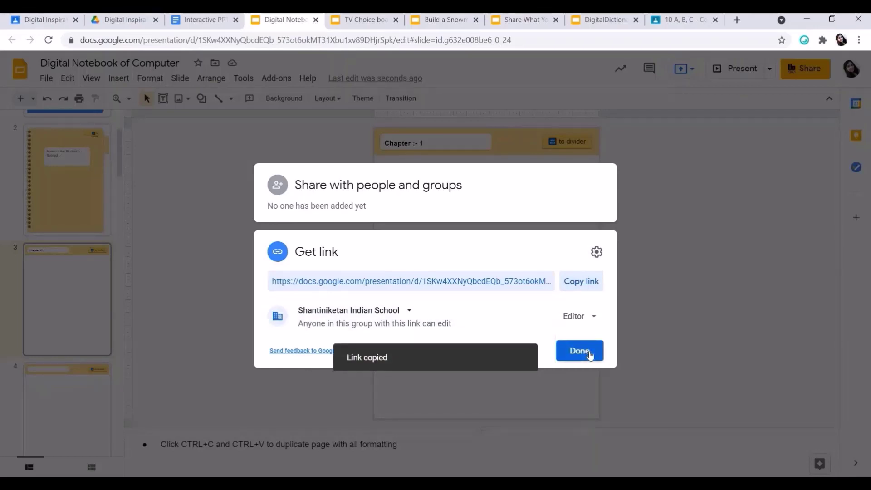
pyautogui.click(580, 350)
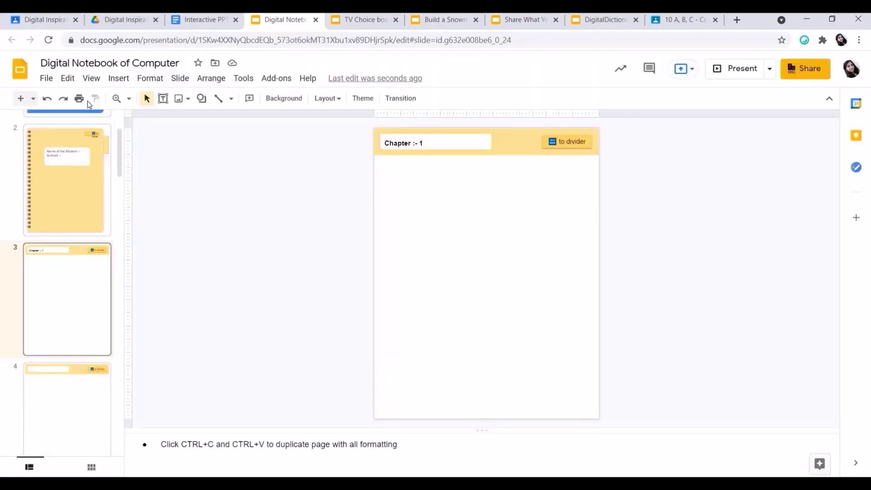
# Go to the Junior class's Classwork page and open the Create menu.
pyautogui.click(48, 19)
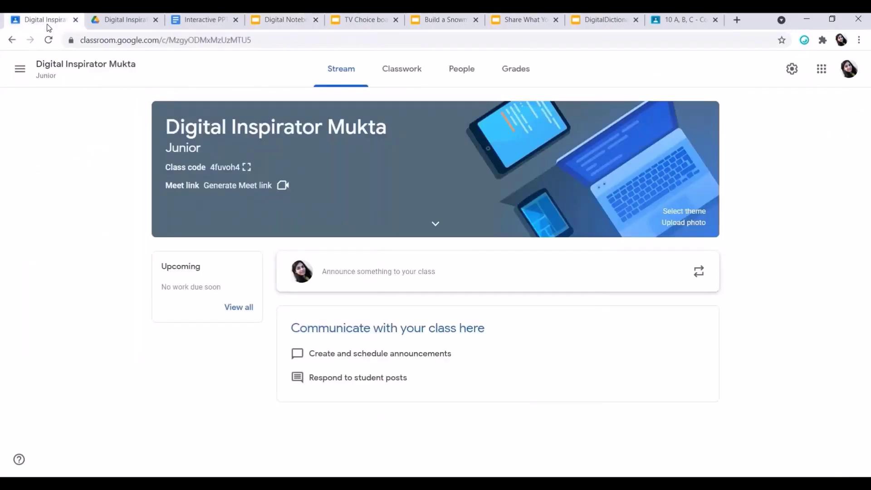
pyautogui.click(419, 69)
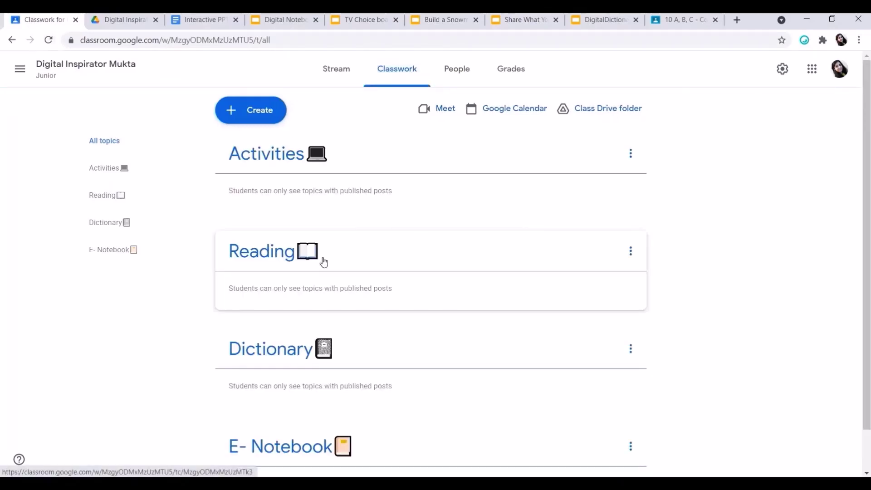
pyautogui.scroll(-1, 317, 354)
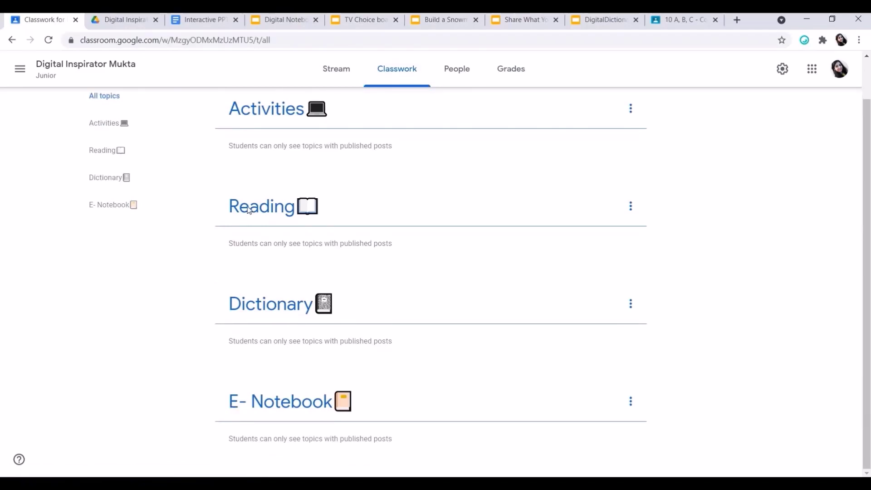
pyautogui.scroll(1, 248, 211)
pyautogui.click(249, 111)
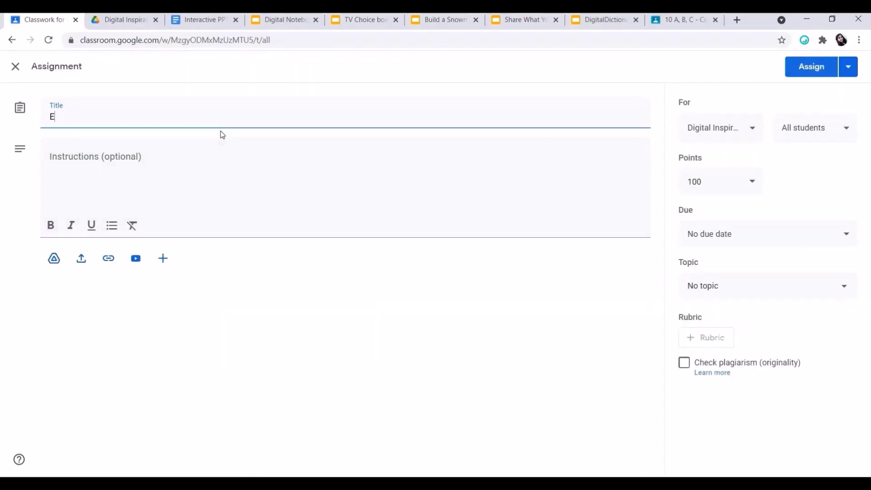
# Title the assignment 'E-Notebook 1' and add instructions ending 'Kindly feed your data in the E-Notebook'.
pyautogui.write('-Notebook')
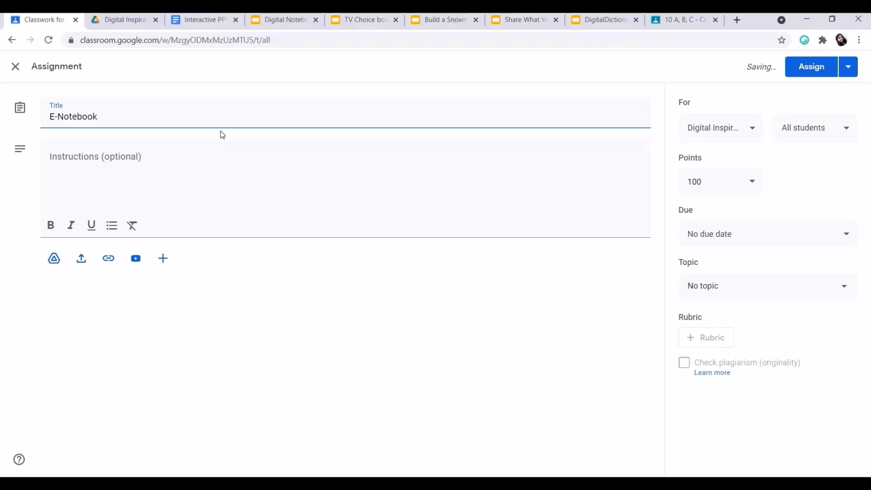
pyautogui.write(' 1Dea')
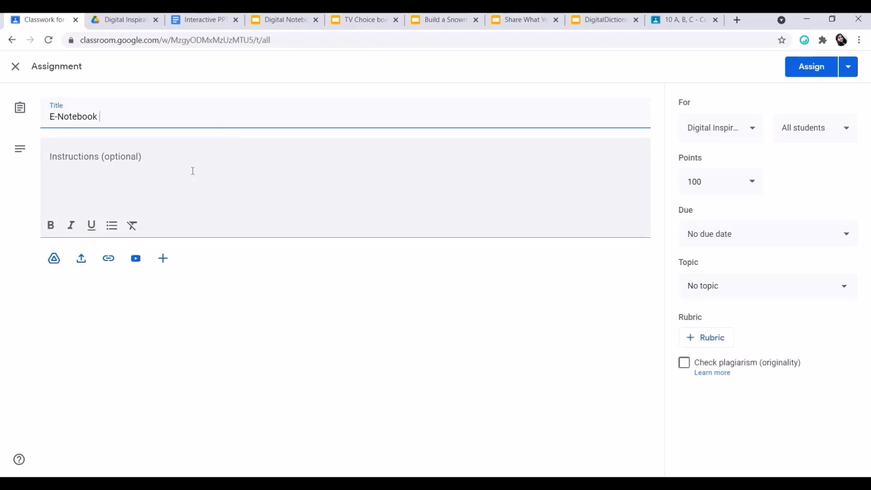
pyautogui.write(' 1')
pyautogui.click(191, 171)
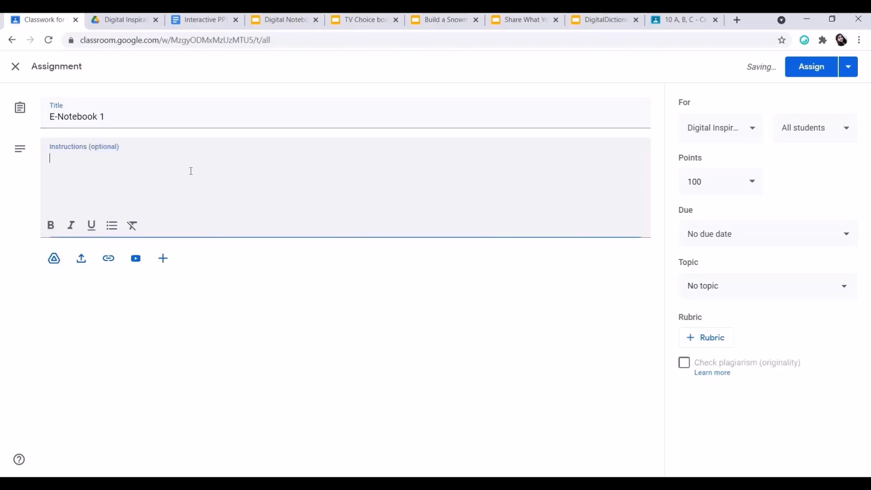
pyautogui.write('Dear S')
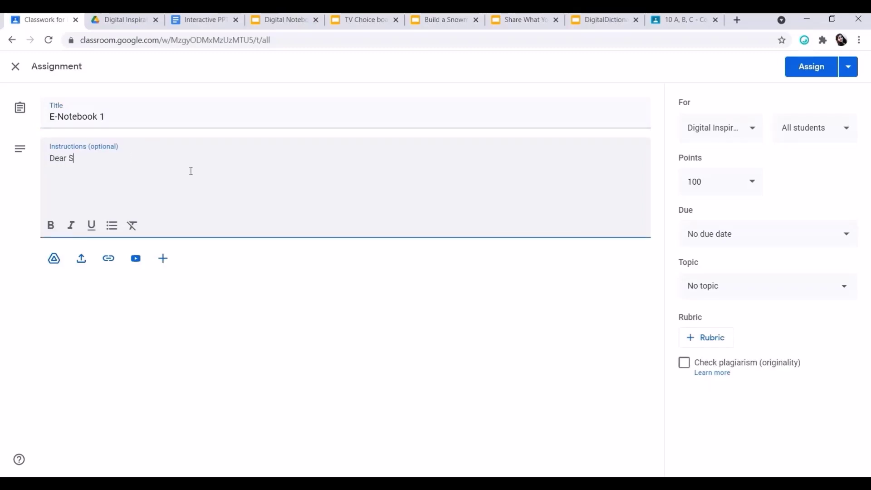
pyautogui.write('etn ,')
pyautogui.press('Return')
pyautogui.write('Kindly feed your data in the E-Notebook')
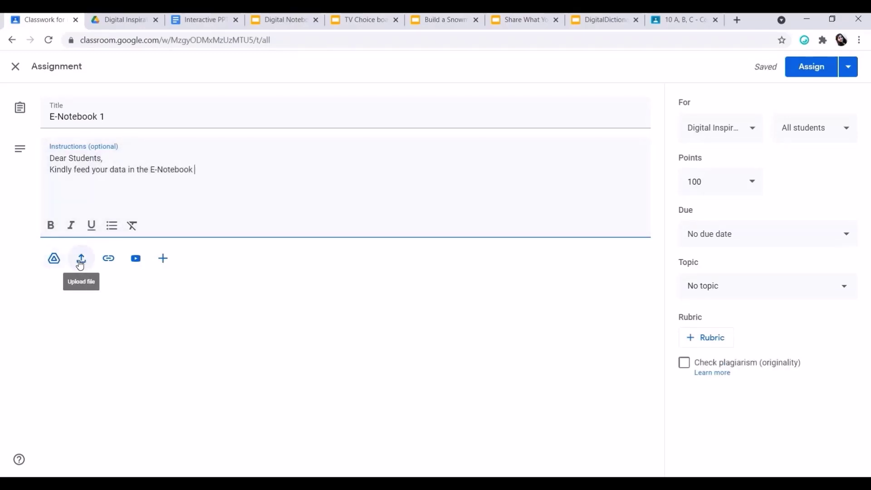
# Attach the Digital Notebook of Computer deck link, set to make a copy for each student.
pyautogui.click(109, 259)
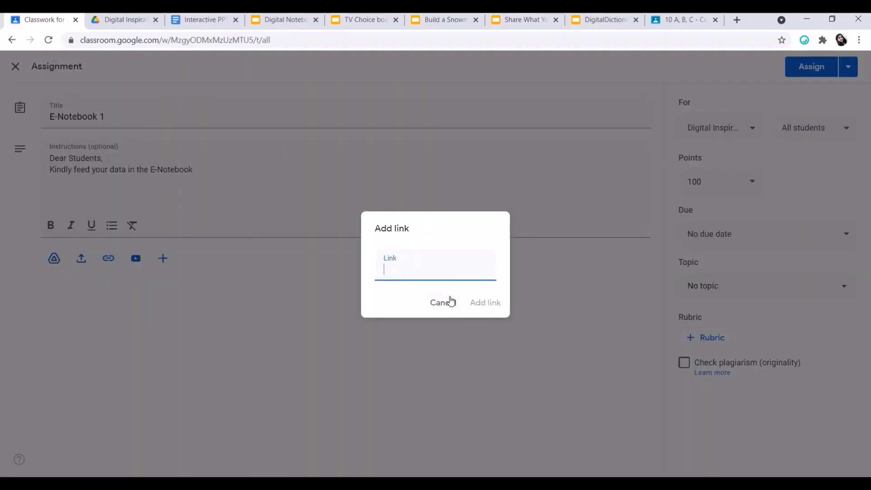
pyautogui.hotkey('ctrl', 'v')
pyautogui.click(496, 310)
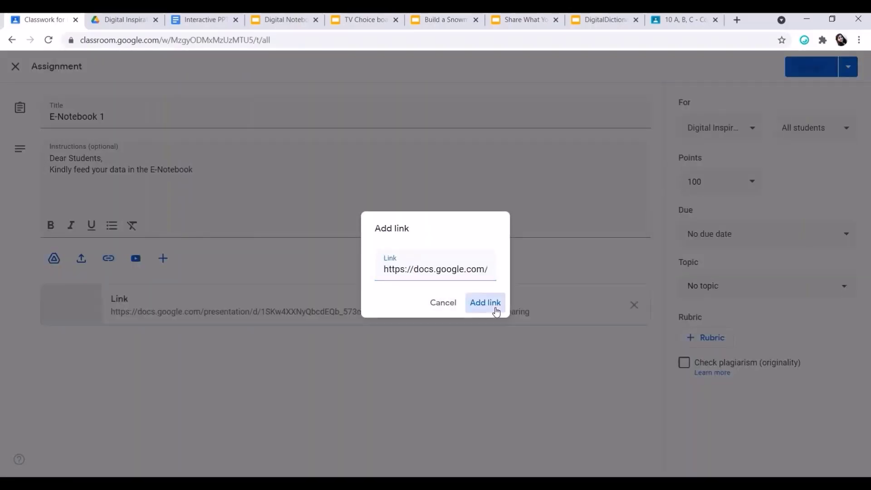
pyautogui.click(580, 313)
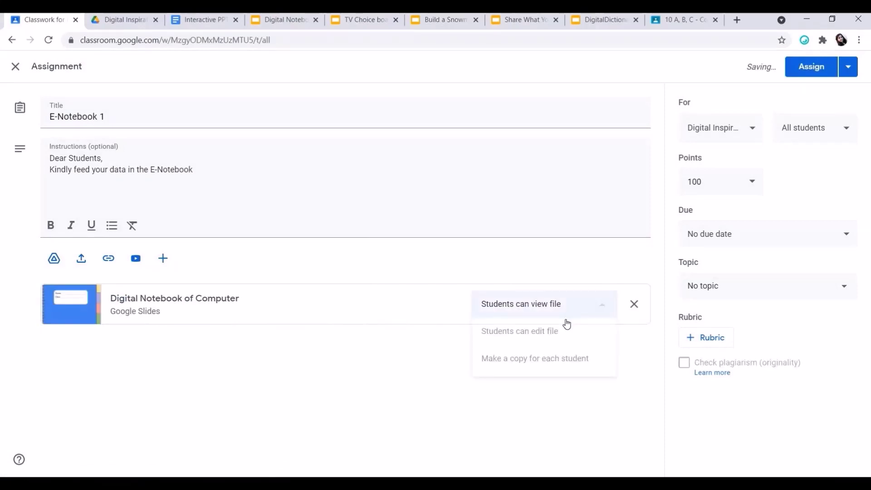
pyautogui.click(532, 359)
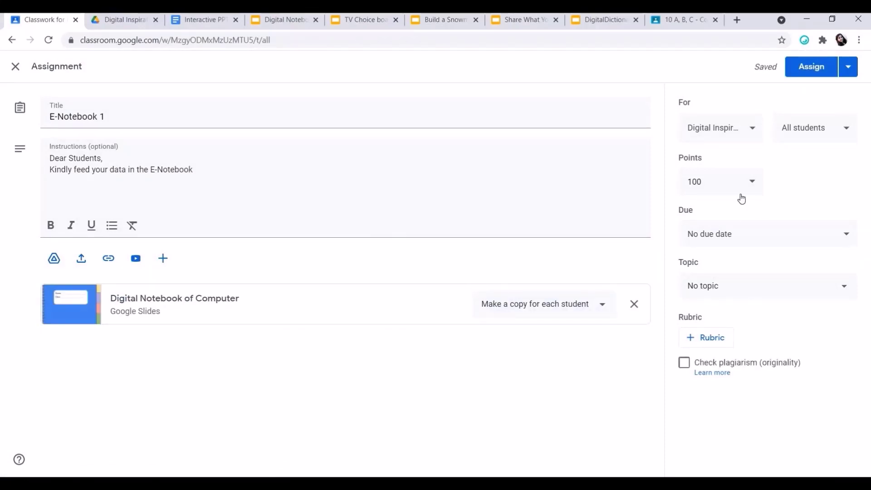
# Set the assignment to 10 points, due September 9.
pyautogui.click(703, 179)
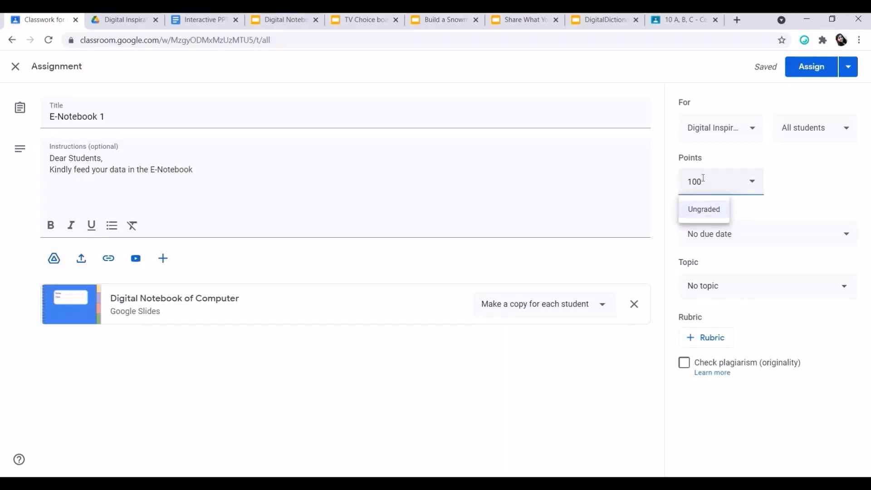
pyautogui.press('BackSpace')
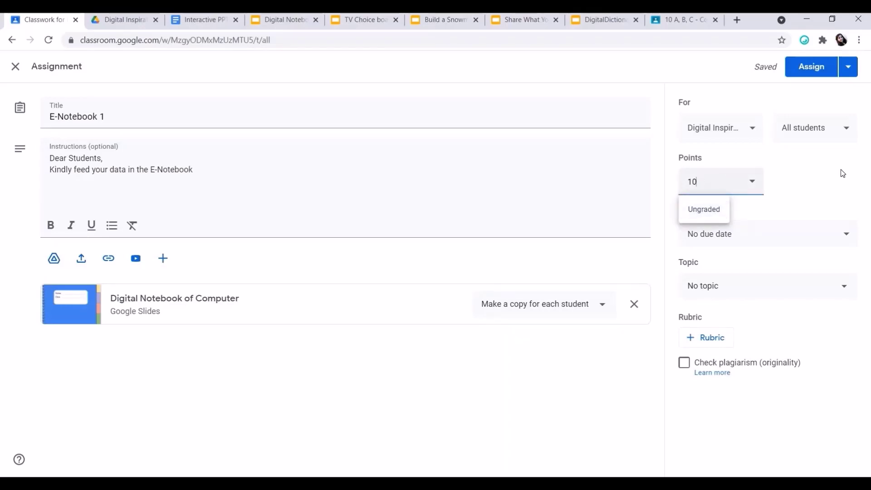
pyautogui.click(733, 256)
pyautogui.click(727, 247)
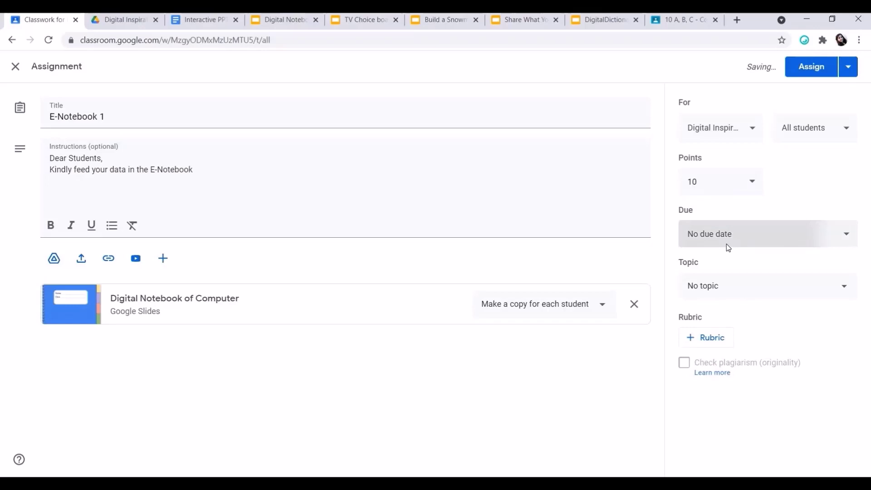
pyautogui.click(803, 282)
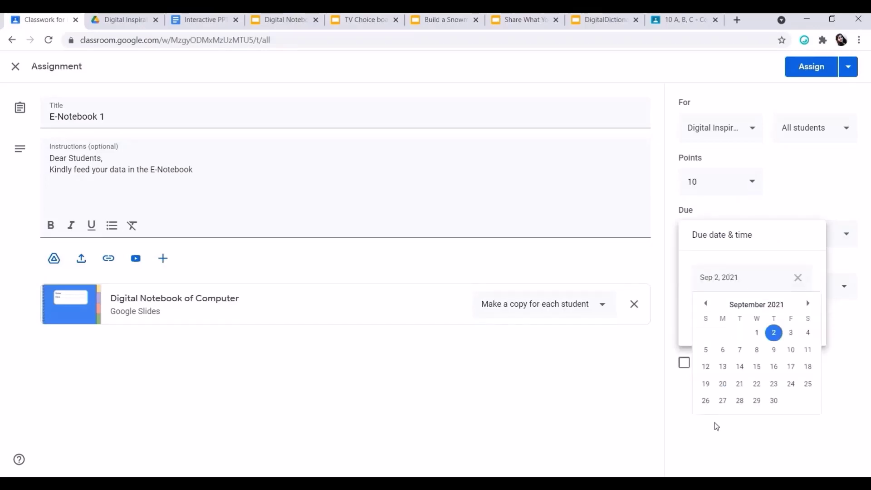
pyautogui.click(773, 350)
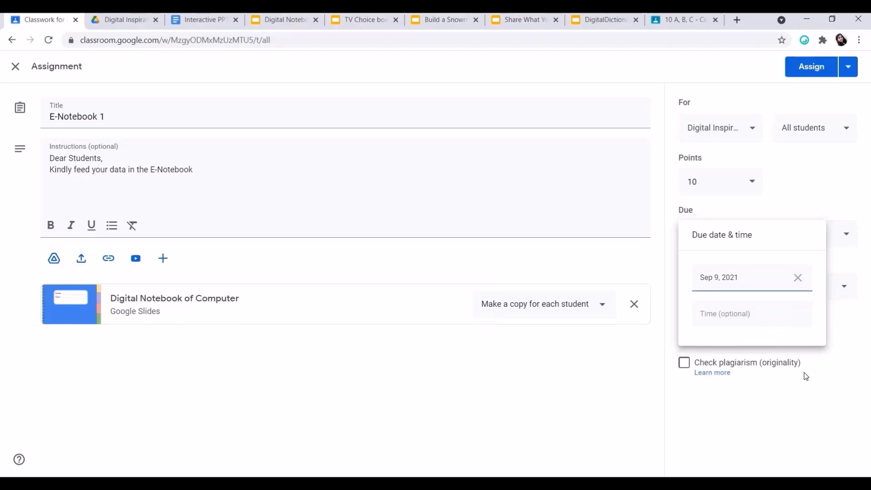
pyautogui.click(806, 377)
# File the assignment under the E- Notebook topic and check its student list.
pyautogui.click(761, 292)
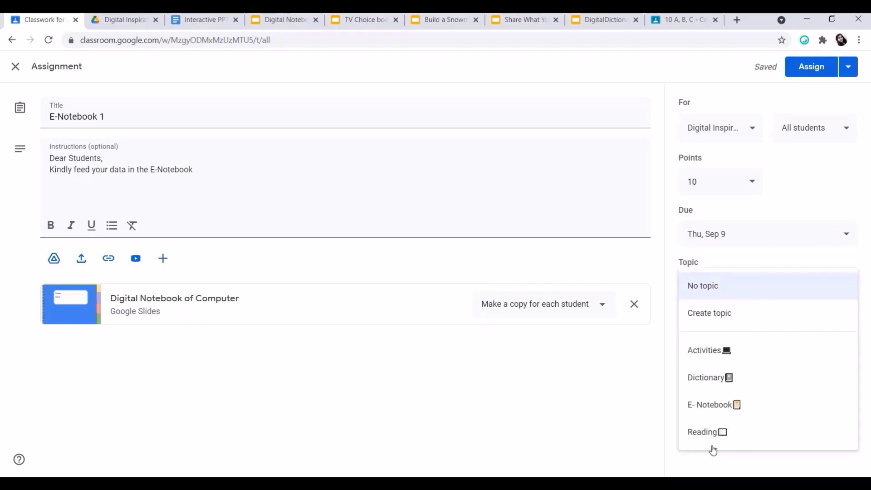
pyautogui.click(712, 411)
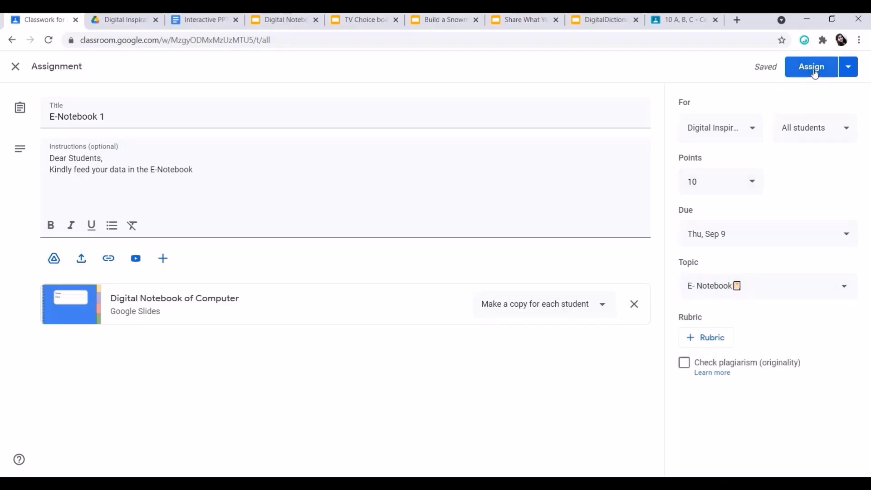
pyautogui.click(812, 124)
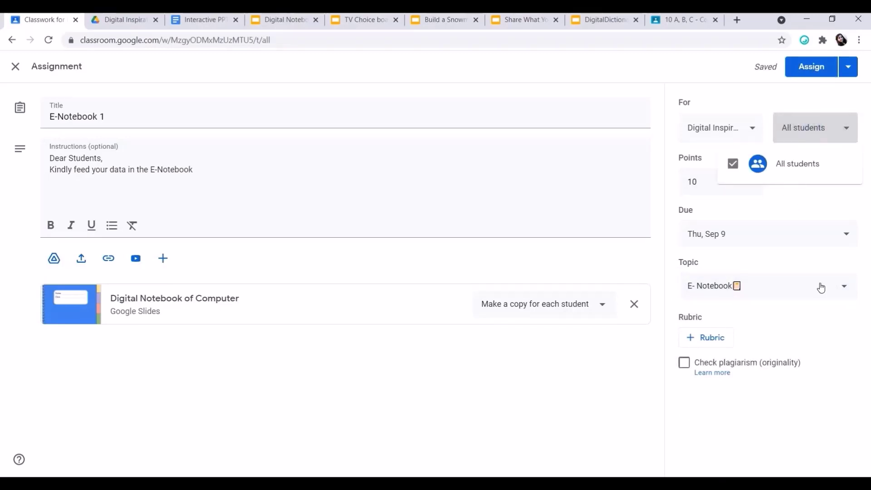
pyautogui.click(771, 87)
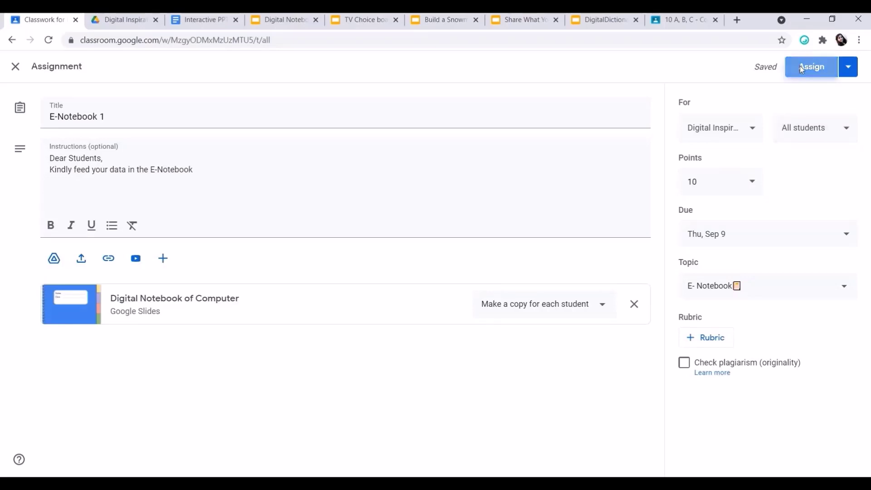
# Assign E-Notebook 1, then open its attached deck to check the File menu and close it.
pyautogui.click(801, 68)
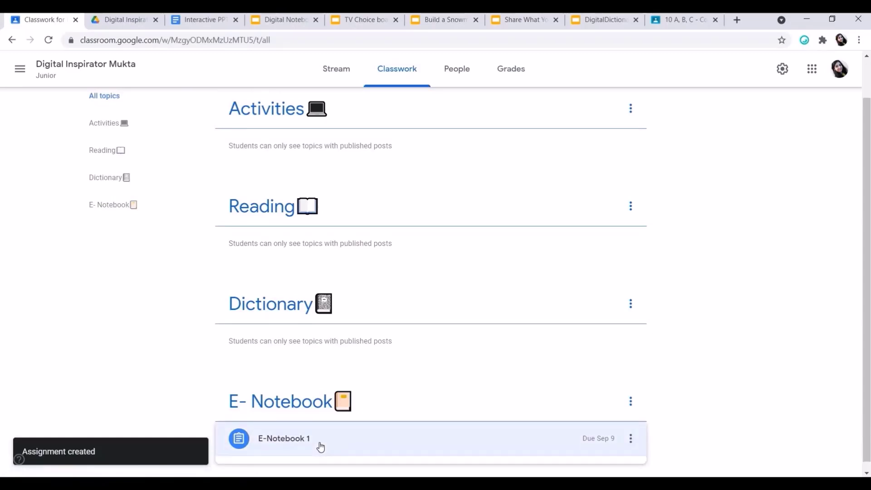
pyautogui.click(321, 447)
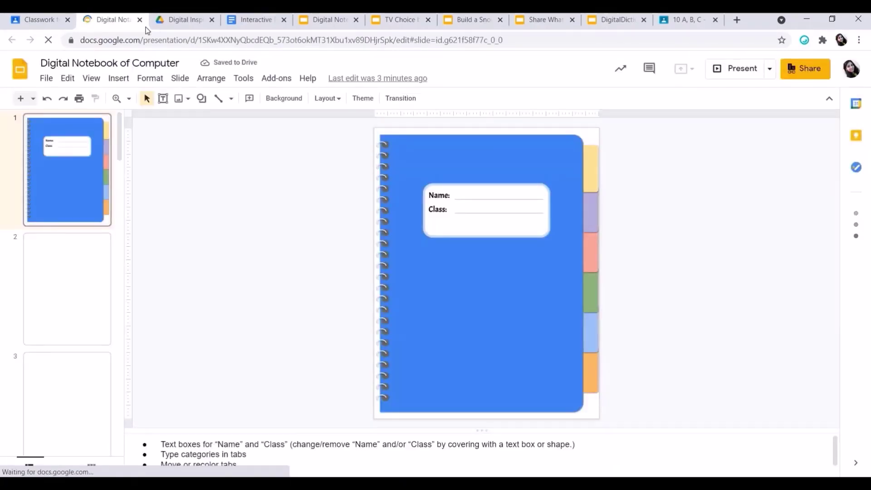
pyautogui.click(51, 81)
pyautogui.moveTo(136, 227)
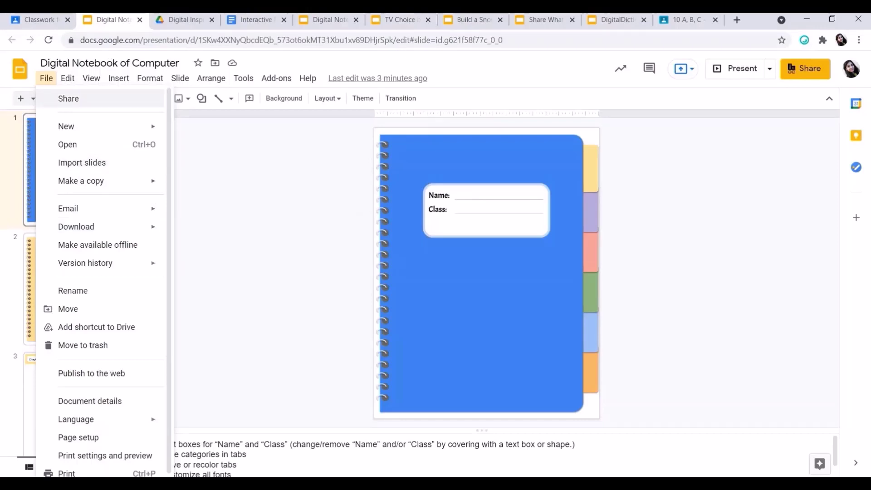
pyautogui.click(139, 20)
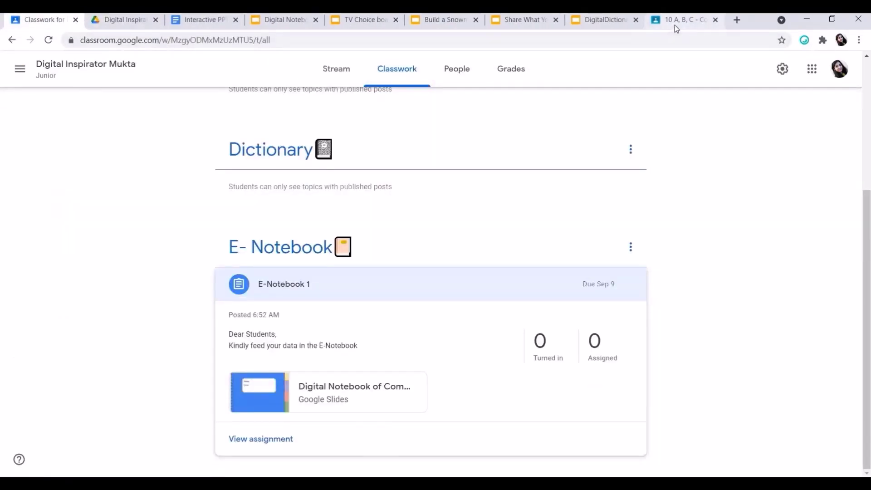
# In the 10 A, B, C - Computer class, open E-Notebook-2's student work for a turned-in submission.
pyautogui.click(674, 24)
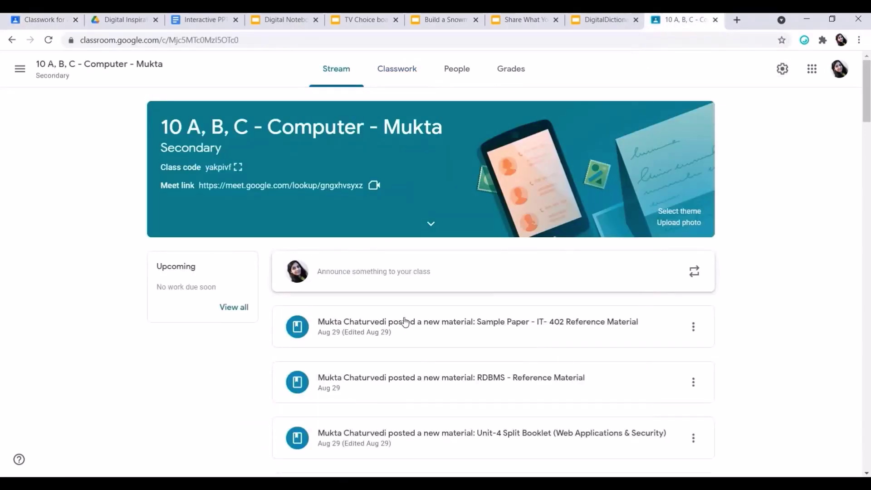
pyautogui.click(392, 85)
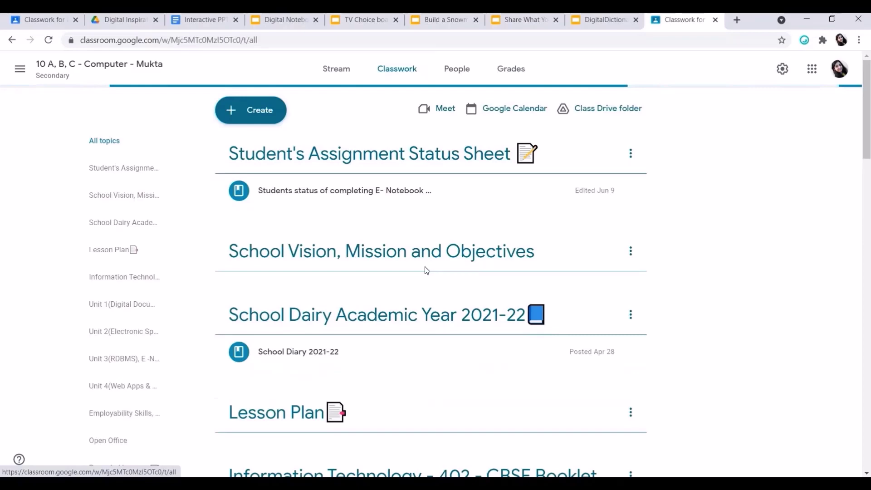
pyautogui.scroll(-7, 429, 318)
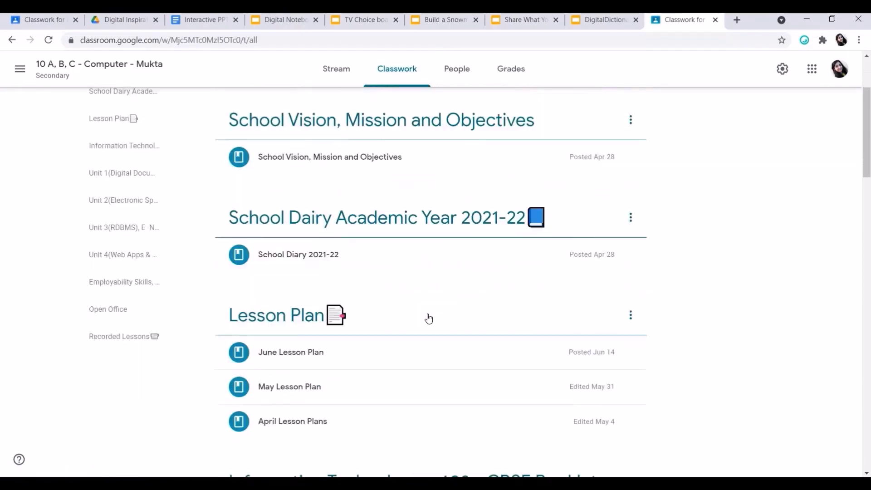
pyautogui.scroll(-15, 429, 318)
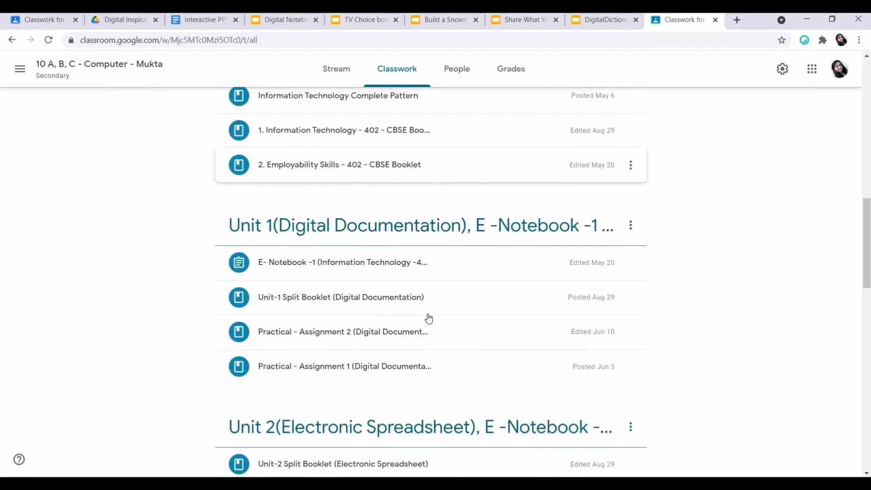
pyautogui.scroll(-5, 428, 317)
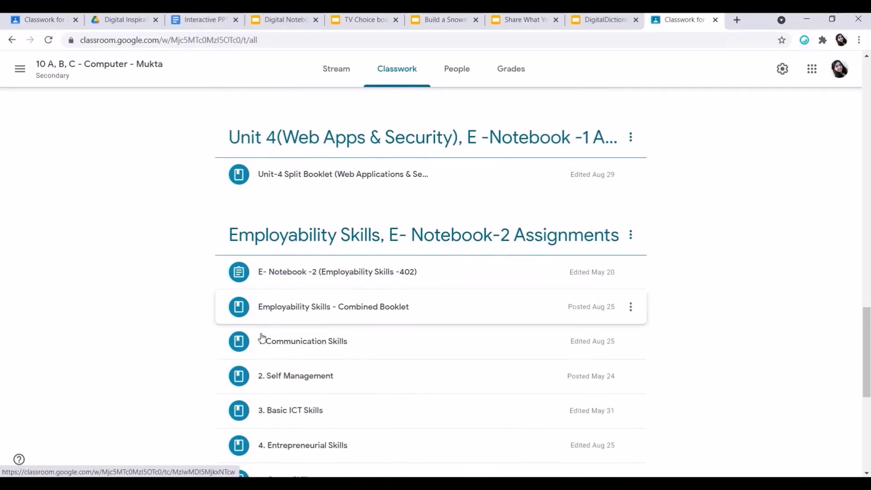
pyautogui.click(272, 284)
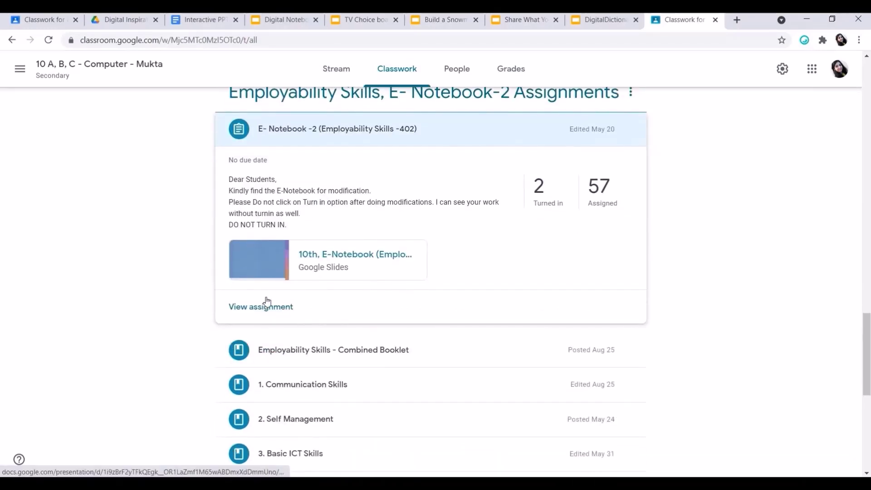
pyautogui.click(264, 308)
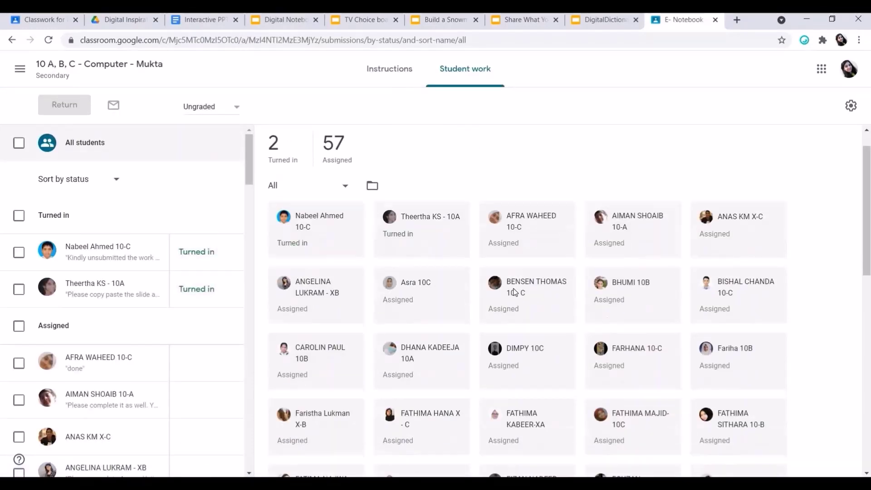
pyautogui.scroll(-2, 514, 289)
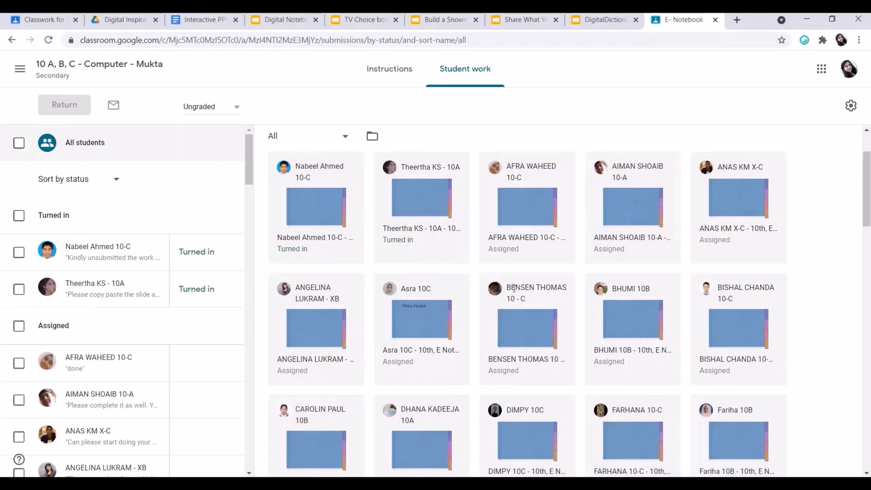
pyautogui.scroll(-1, 514, 289)
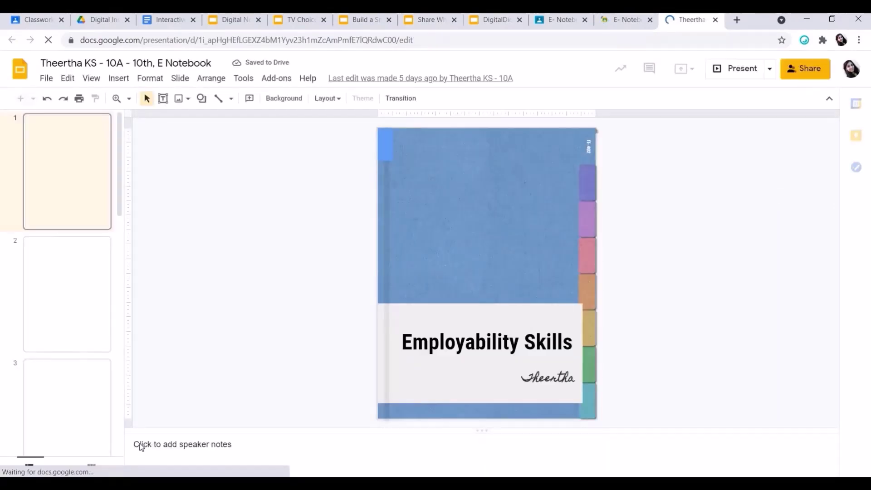
# Page through the student's notebook from the Welcome slide to slide 11.
pyautogui.click(53, 294)
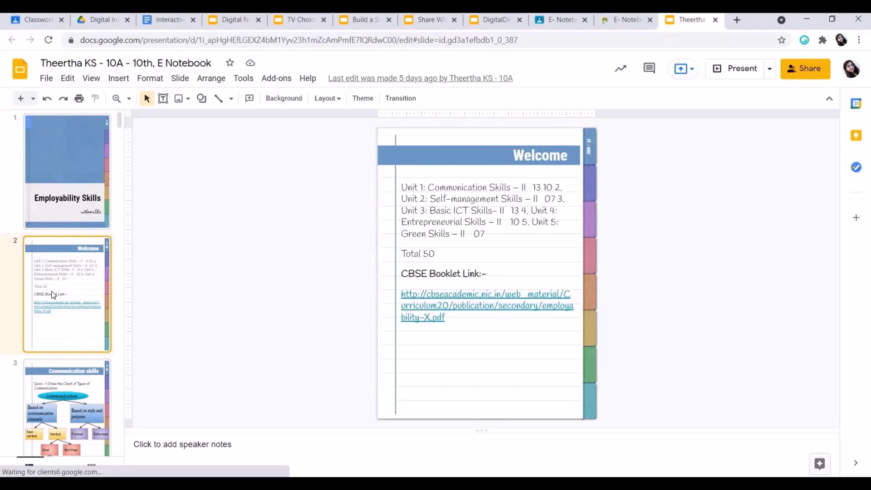
pyautogui.press('Down')
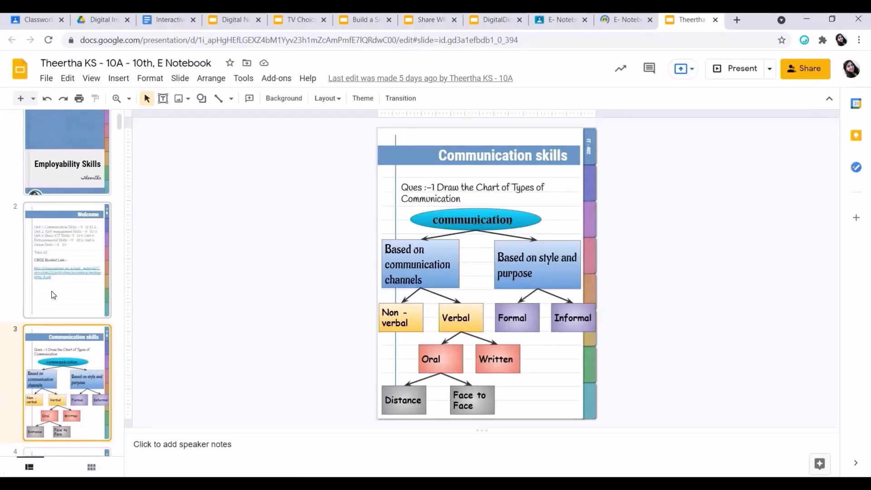
pyautogui.press('Down')
pyautogui.press('Down')
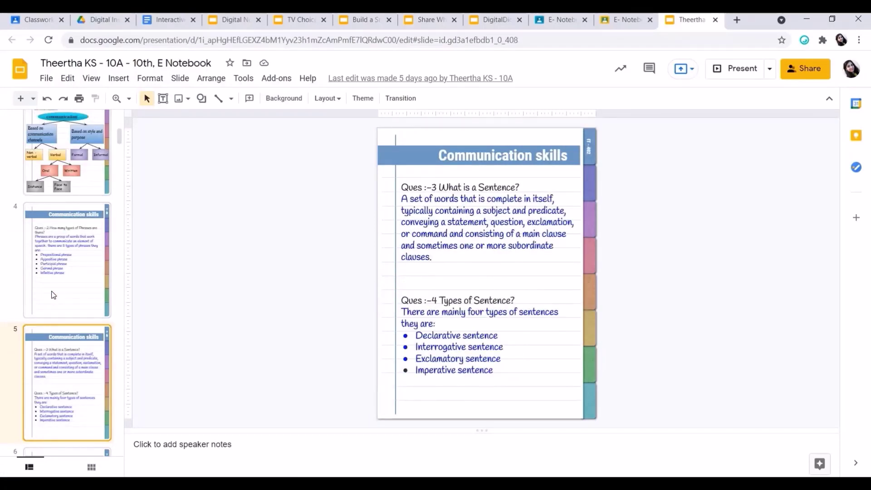
pyautogui.press('Down')
pyautogui.press('Down')
pyautogui.press('Down')
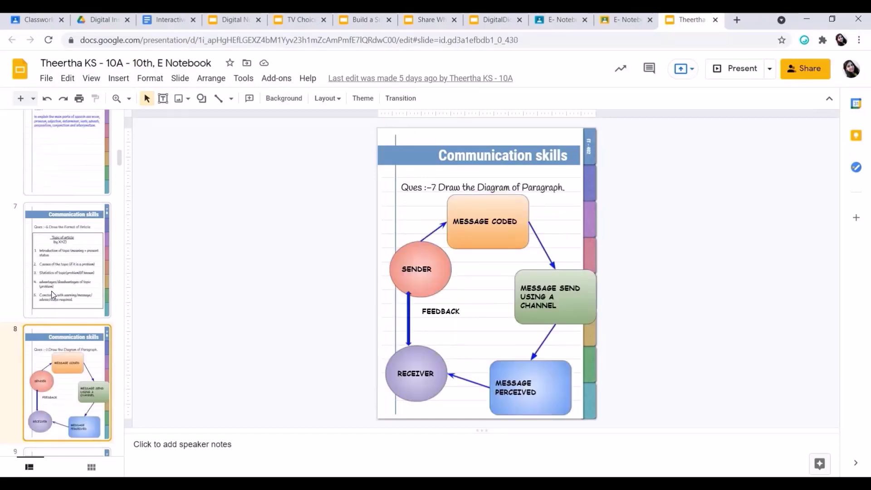
pyautogui.press('Down')
pyautogui.press('Down')
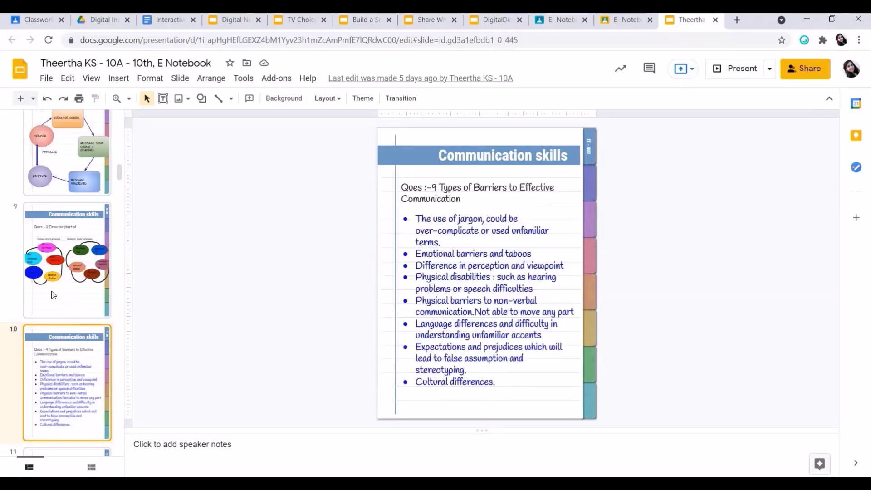
pyautogui.press('Down')
pyautogui.press('Down')
pyautogui.press('Down')
pyautogui.press('Down')
pyautogui.press('Down')
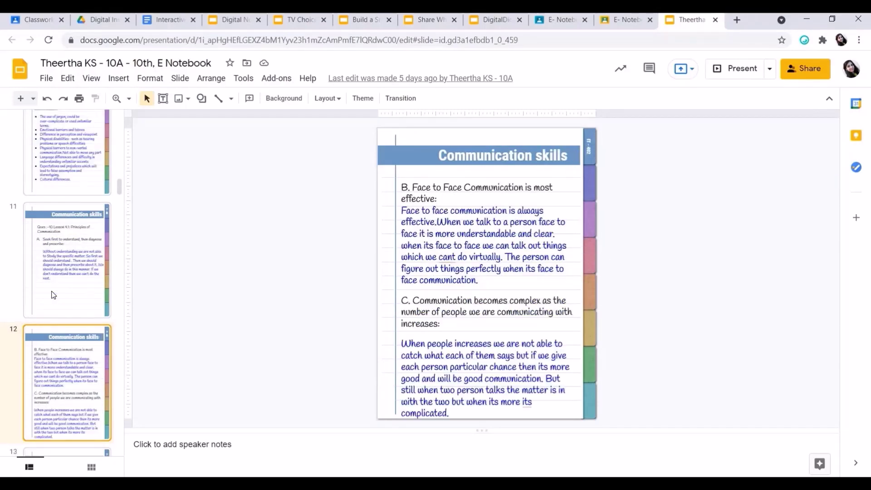
pyautogui.press('Down')
pyautogui.press('Down')
pyautogui.press('Down')
pyautogui.press('Down')
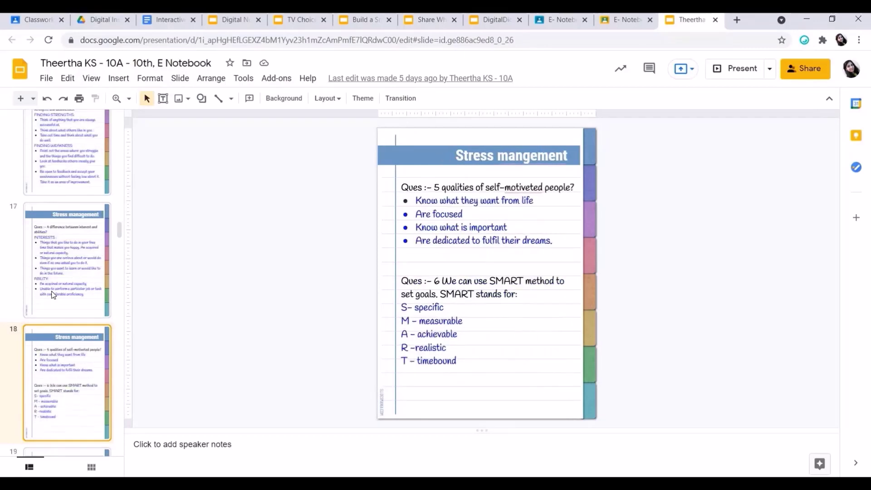
pyautogui.scroll(-20, 52, 295)
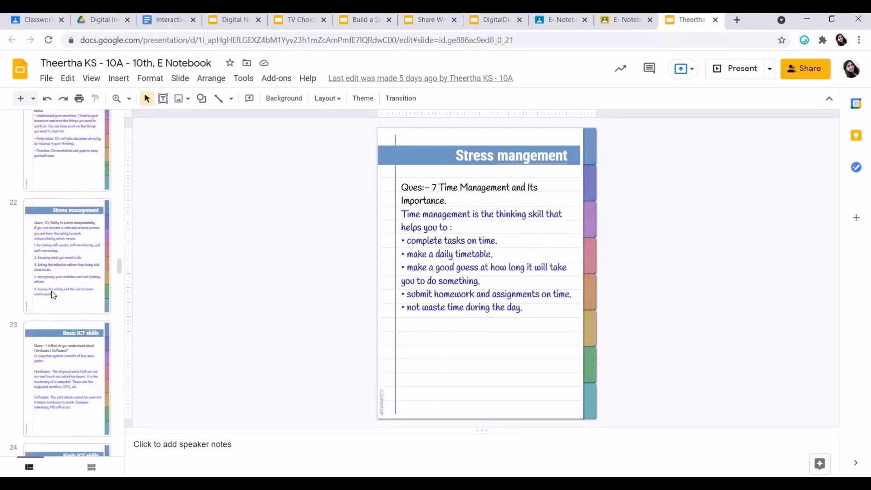
pyautogui.scroll(-14, 52, 293)
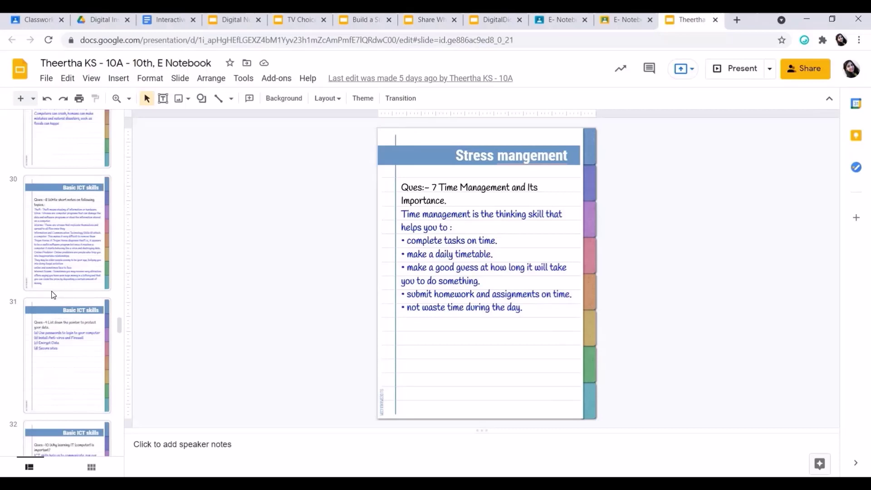
pyautogui.scroll(-2, 13, 129)
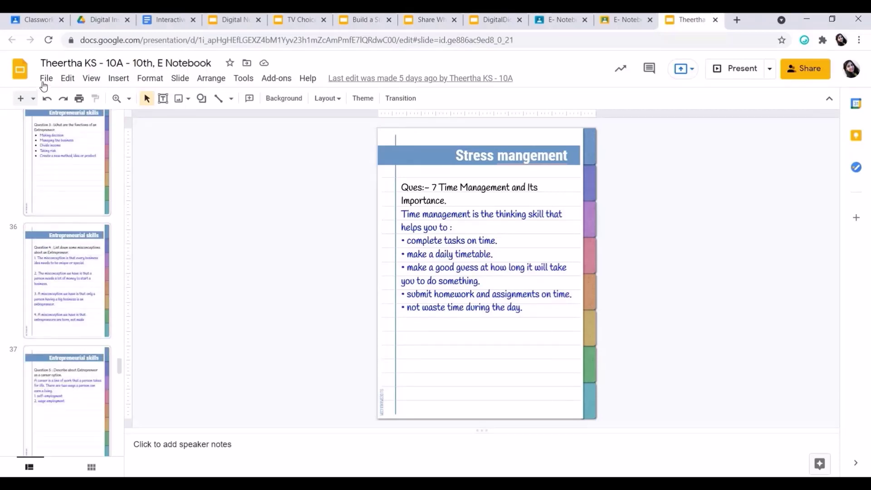
# Download the notebook as a PDF Document (.pdf).
pyautogui.click(45, 78)
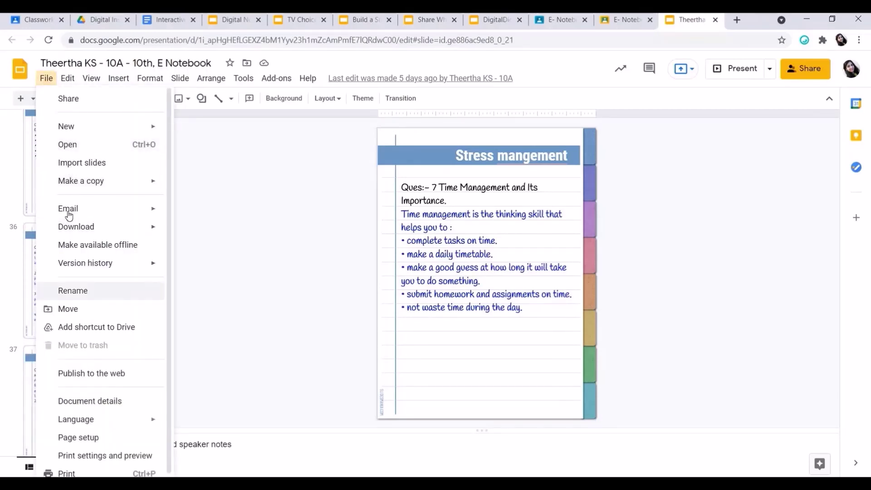
pyautogui.moveTo(118, 230)
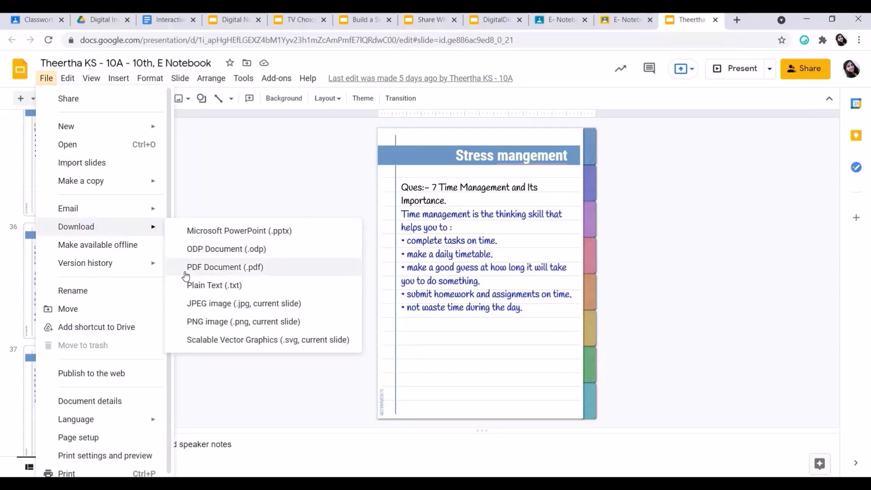
pyautogui.click(214, 185)
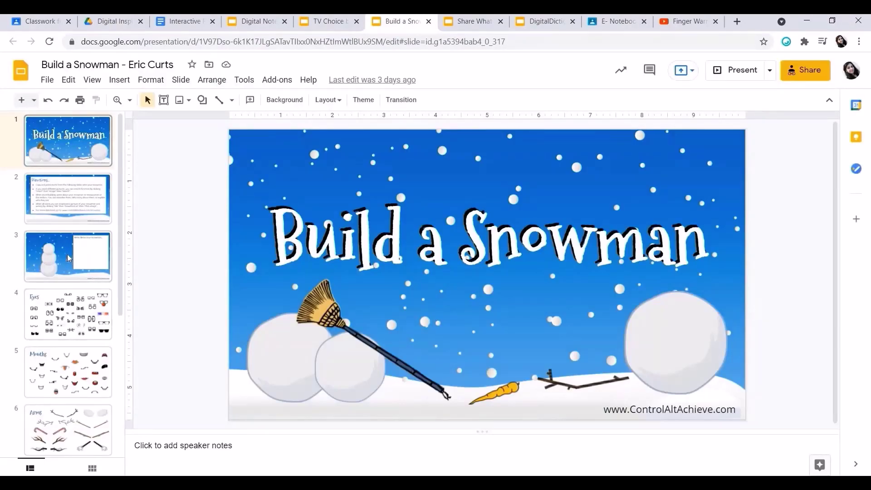
# Edit the snowman slide's writing box, joining 'snow man' into 'snowman'.
pyautogui.click(68, 258)
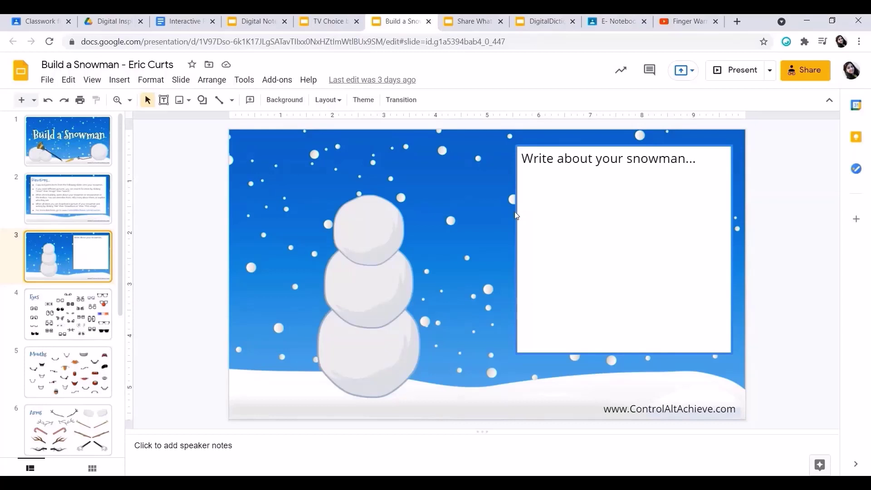
pyautogui.click(563, 212)
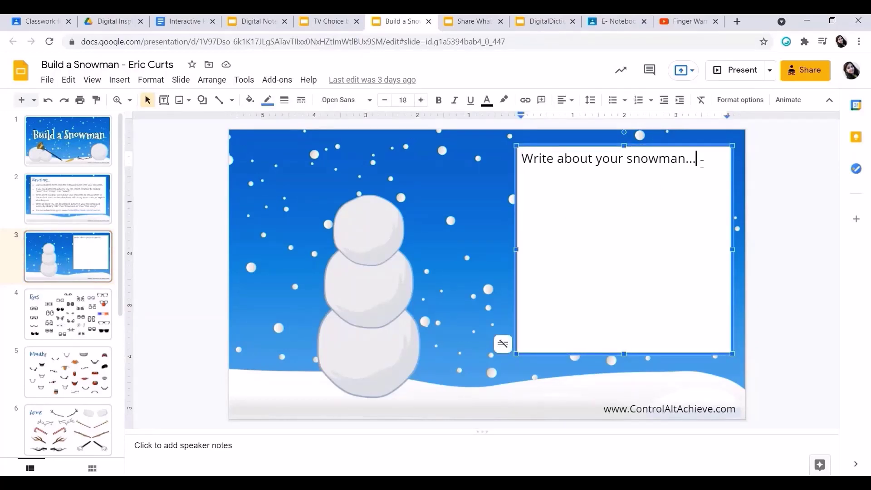
pyautogui.press('Return')
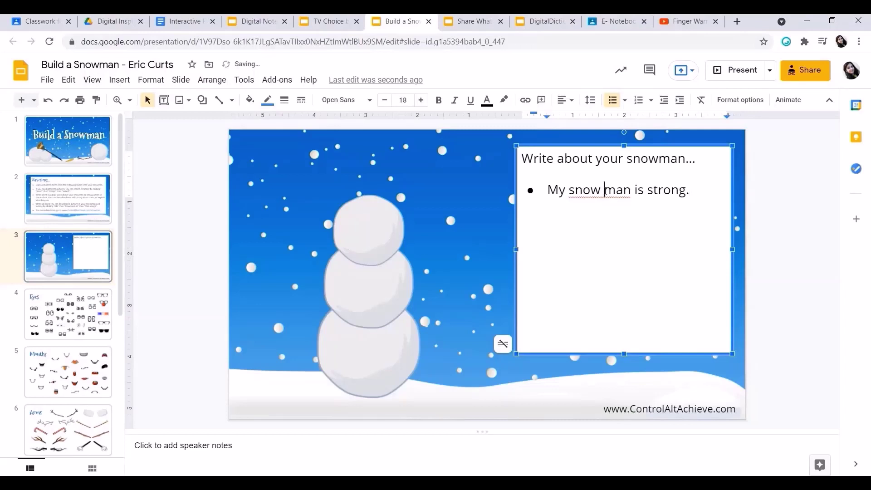
pyautogui.press('BackSpace')
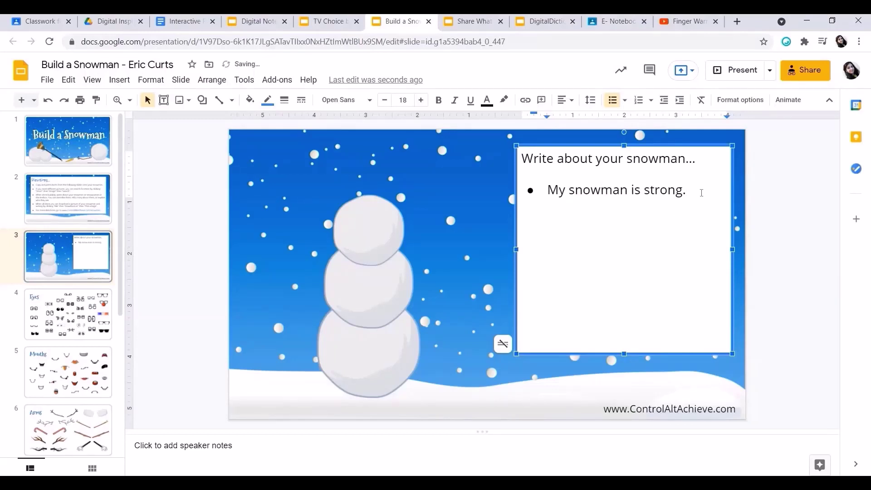
pyautogui.click(701, 192)
pyautogui.press('Return')
pyautogui.press('BackSpace')
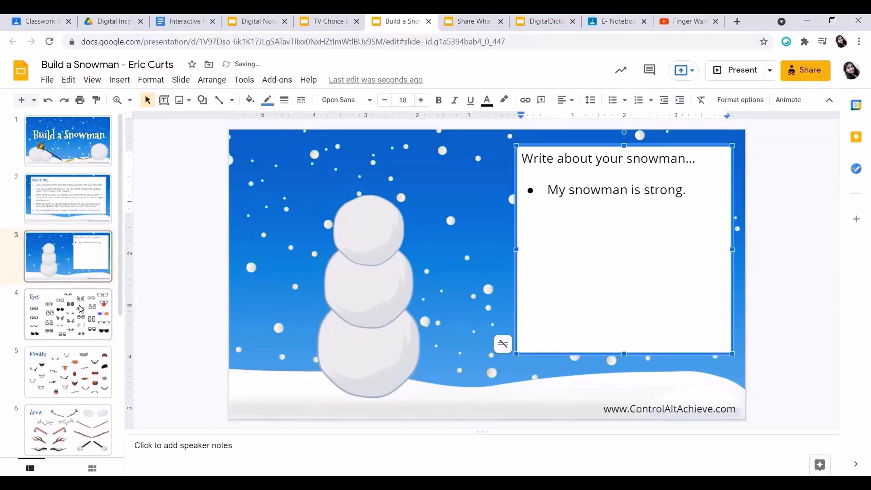
# Copy the angry eyes from the Eyes slide onto the snowman's head.
pyautogui.click(70, 328)
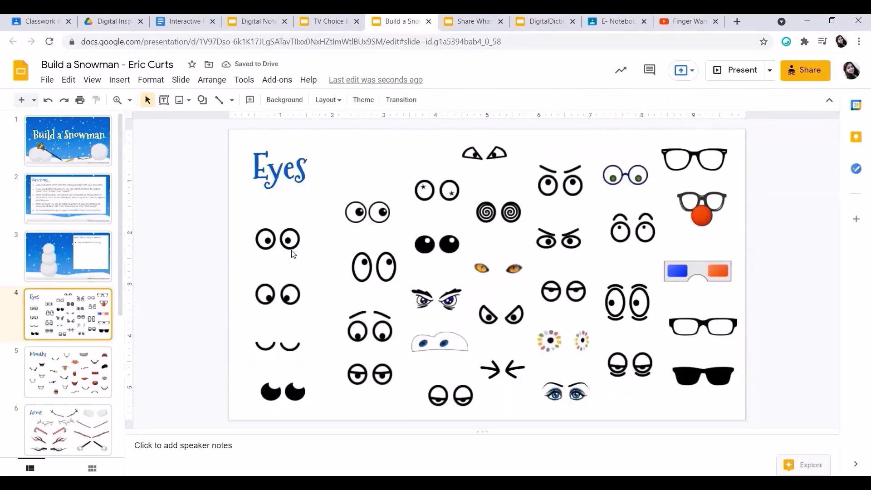
pyautogui.click(381, 214)
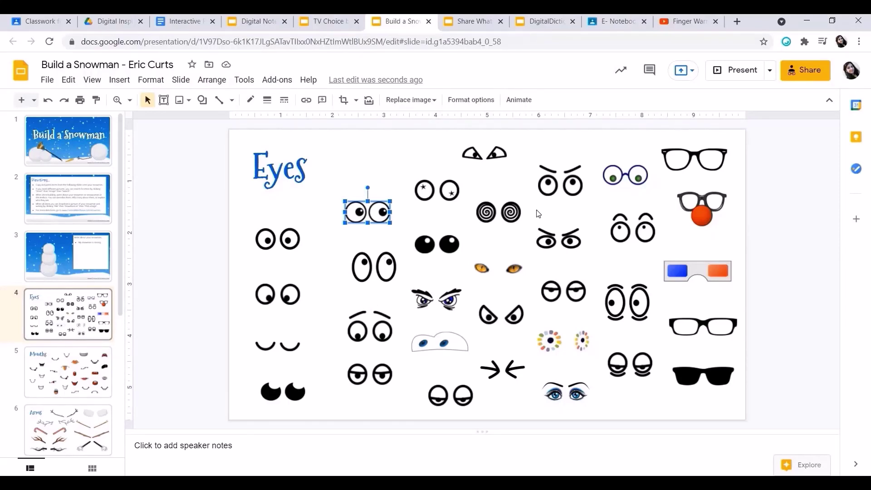
pyautogui.click(582, 185)
pyautogui.click(62, 271)
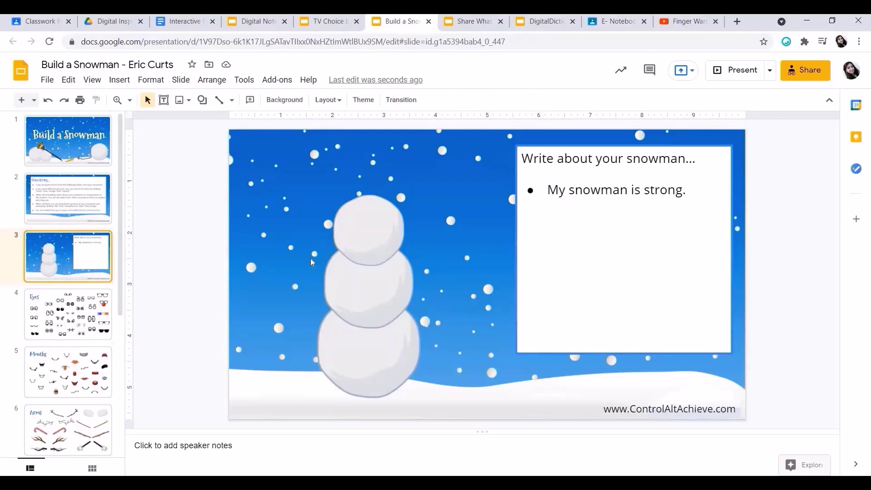
pyautogui.click(348, 239)
pyautogui.hotkey('ctrl', 'v')
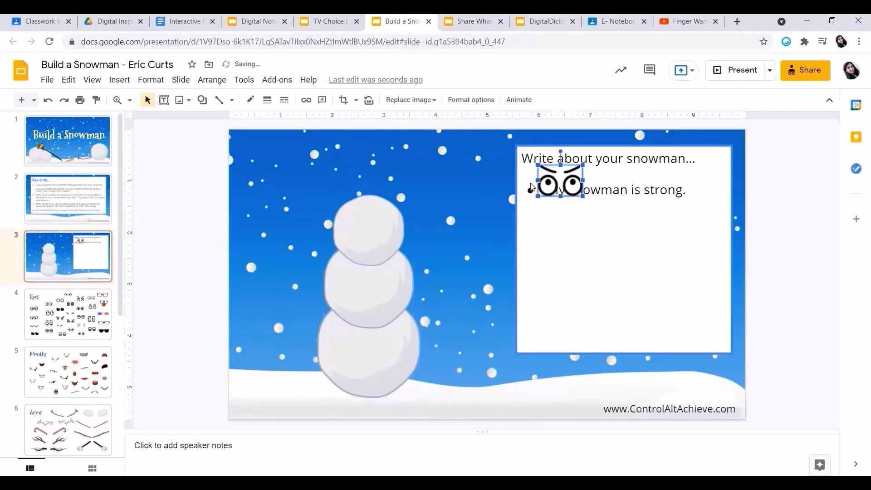
pyautogui.moveTo(569, 175); pyautogui.dragTo(378, 213)
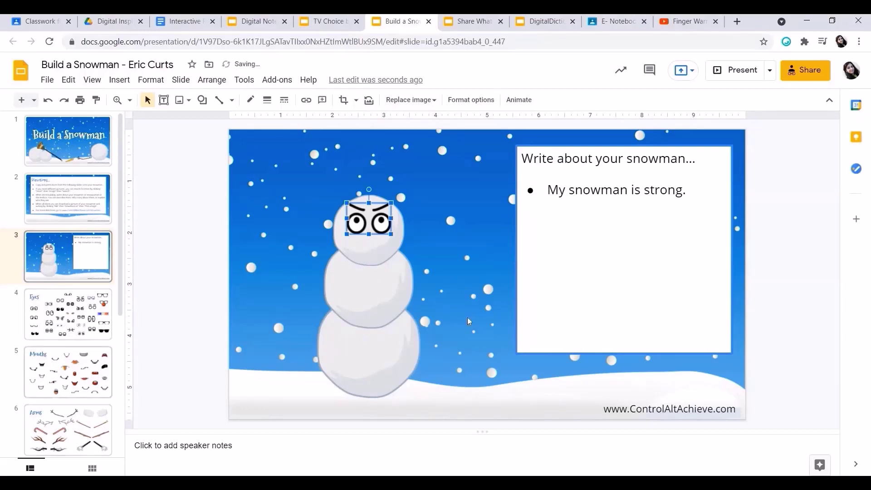
# Copy the smiling mouth from the Mouths slide onto the snowman's face.
pyautogui.click(83, 379)
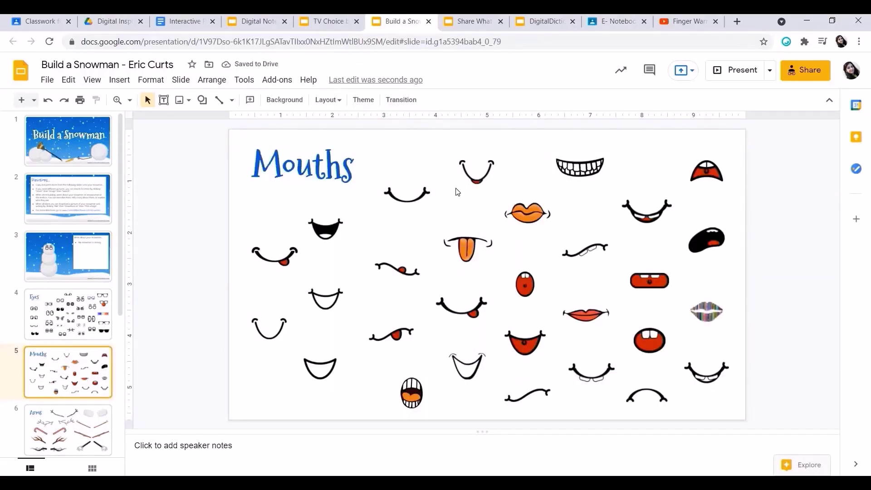
pyautogui.click(480, 171)
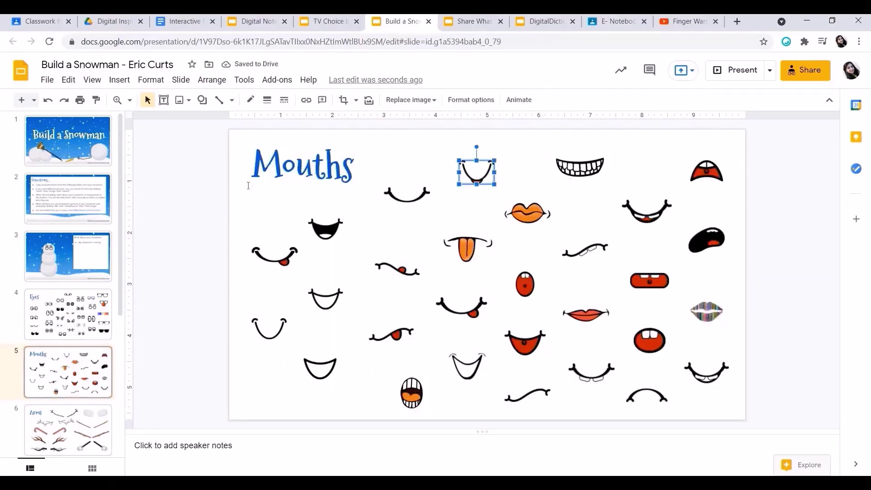
pyautogui.click(66, 266)
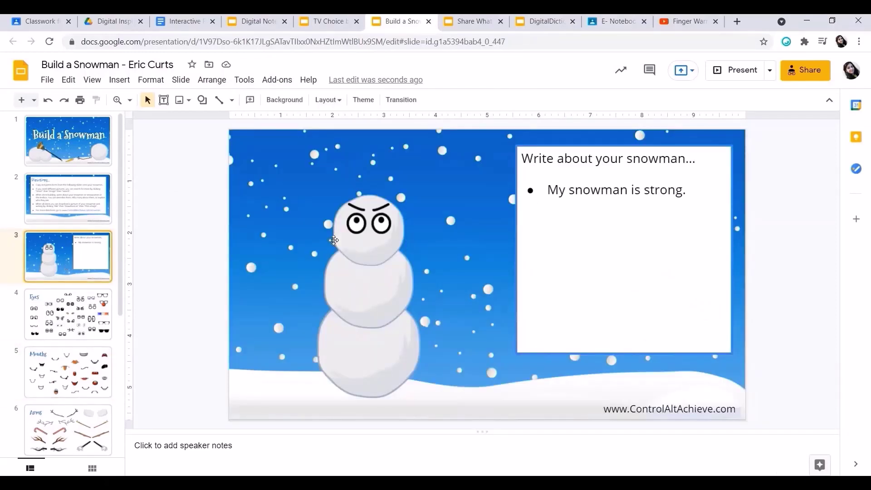
pyautogui.hotkey('ctrl', 'v')
pyautogui.moveTo(483, 166); pyautogui.dragTo(378, 240)
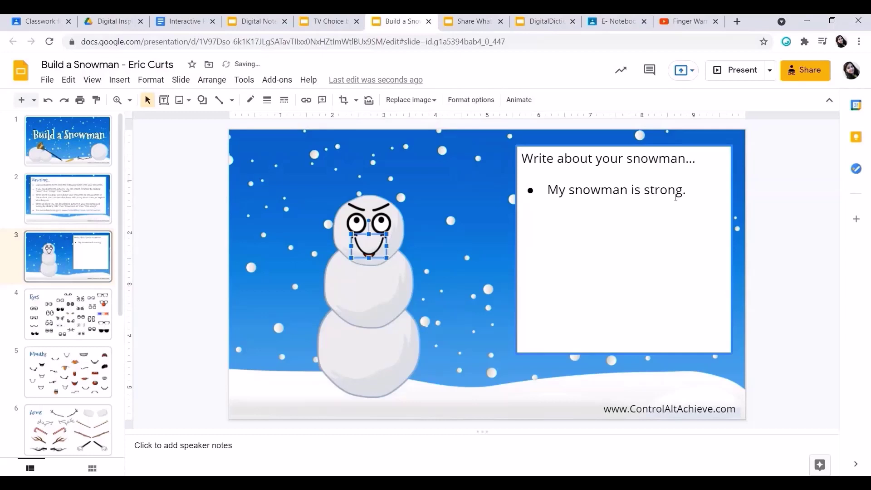
# Add a new bullet 'My snowman is' below 'My snowman is strong.'.
pyautogui.click(703, 189)
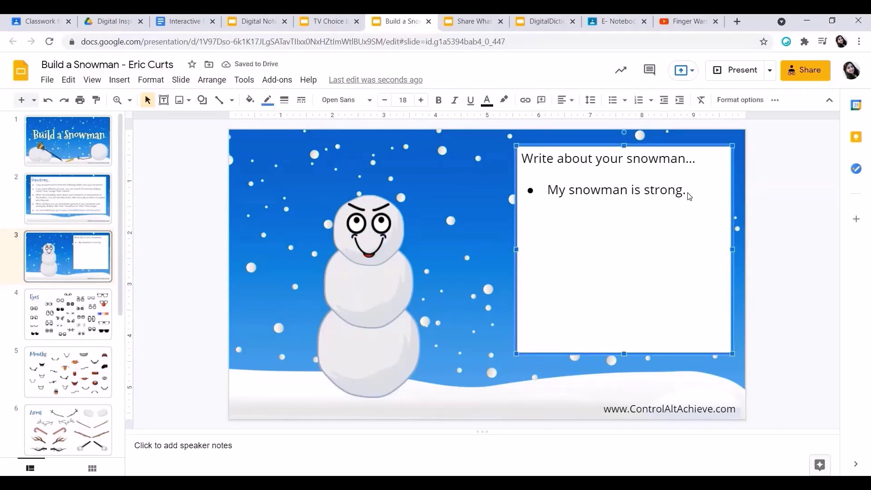
pyautogui.click(685, 193)
pyautogui.press('Return')
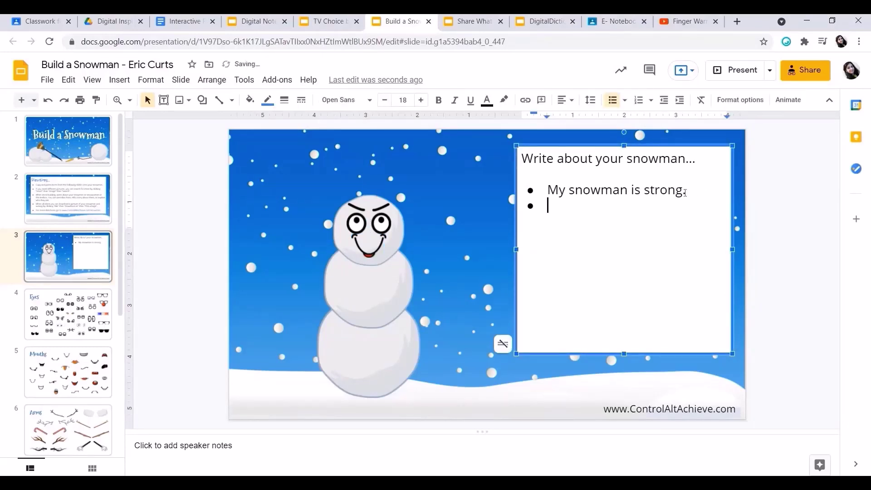
pyautogui.write('My sno')
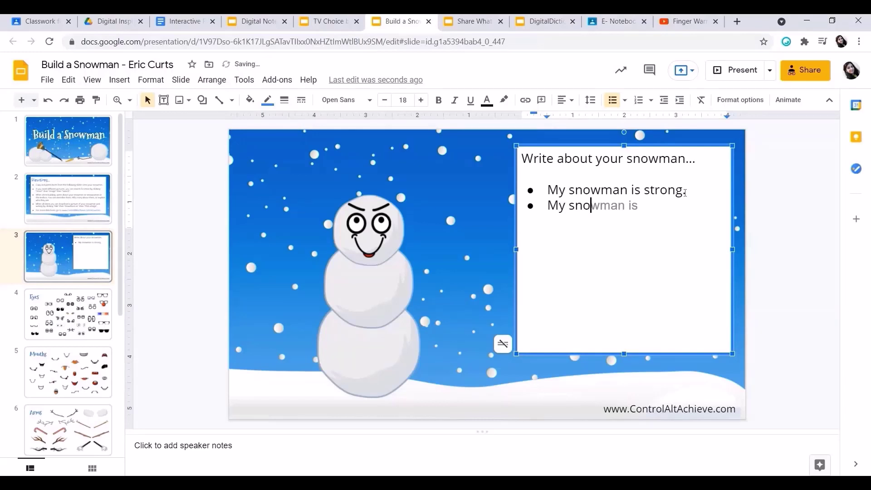
pyautogui.write('wman is.....')
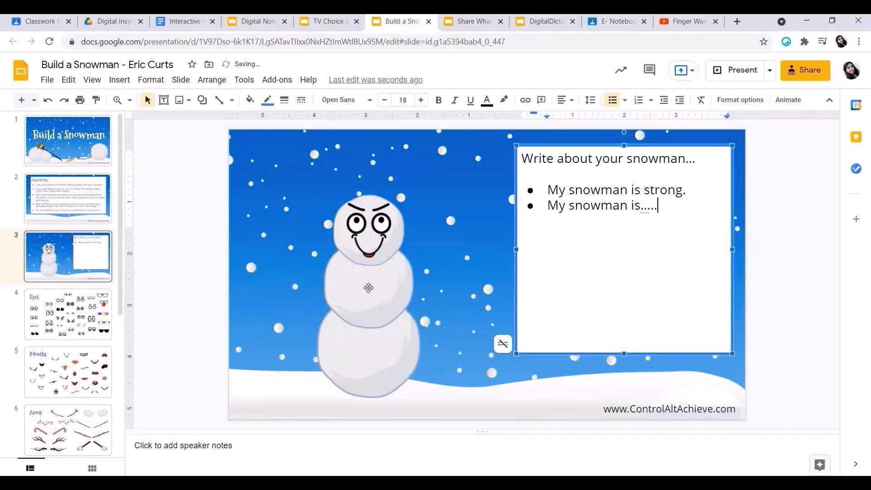
# Copy the two white-gloved arms from the Arms slide onto the snowman's middle body.
pyautogui.click(57, 442)
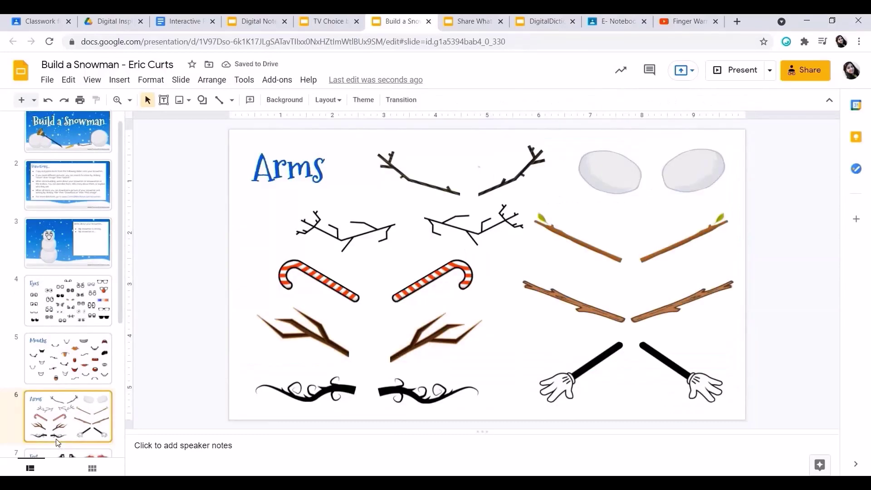
pyautogui.click(403, 177)
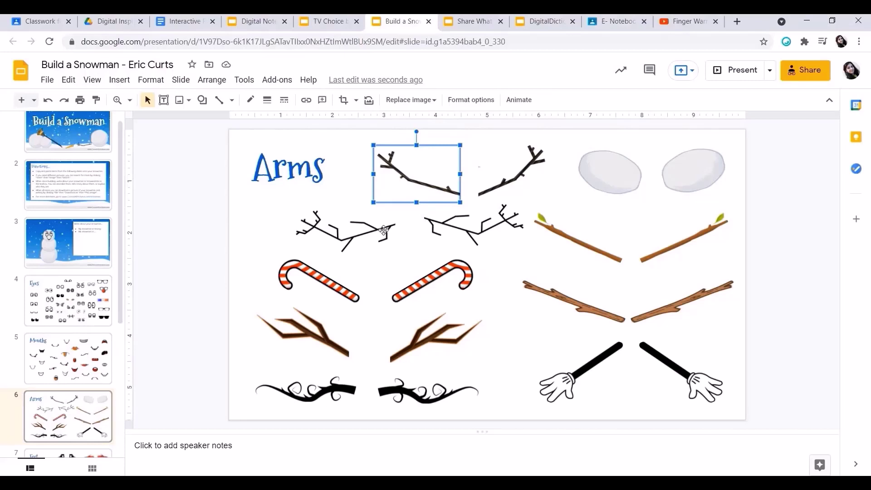
pyautogui.click(575, 363)
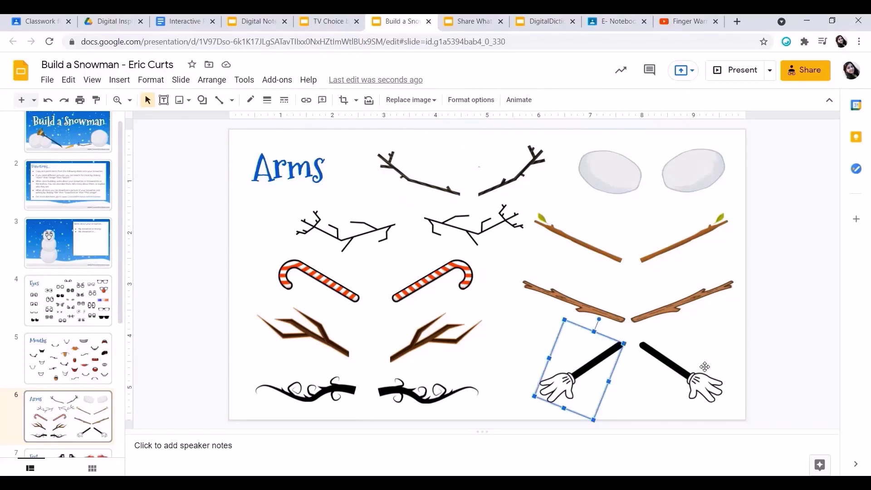
pyautogui.keyDown('shift'); pyautogui.click(702, 371); pyautogui.keyUp('shift')
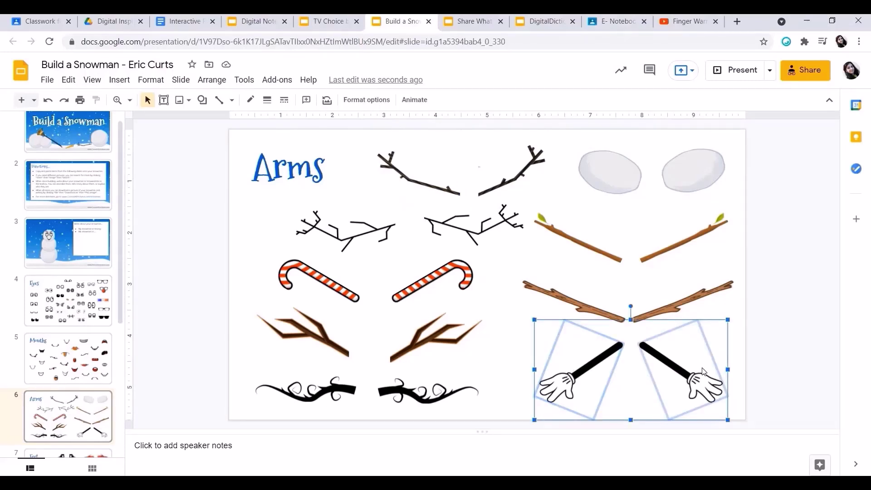
pyautogui.click(50, 256)
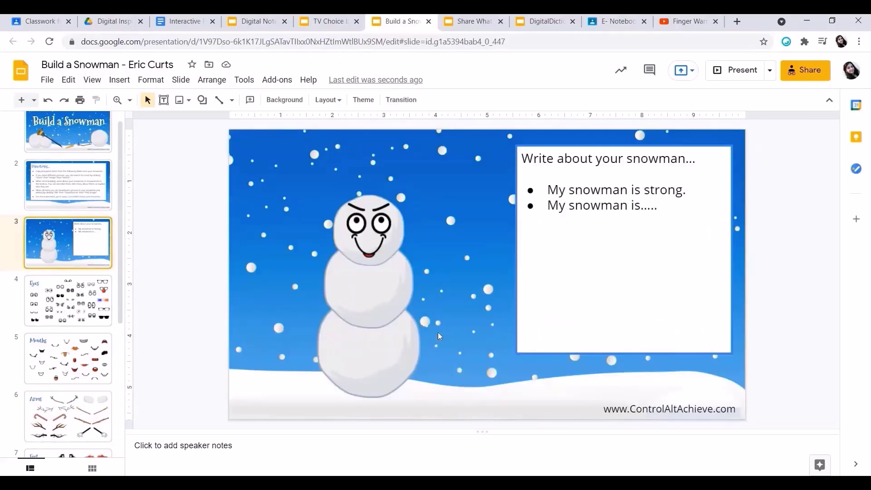
pyautogui.hotkey('ctrl', 'v')
pyautogui.moveTo(722, 359); pyautogui.dragTo(456, 295)
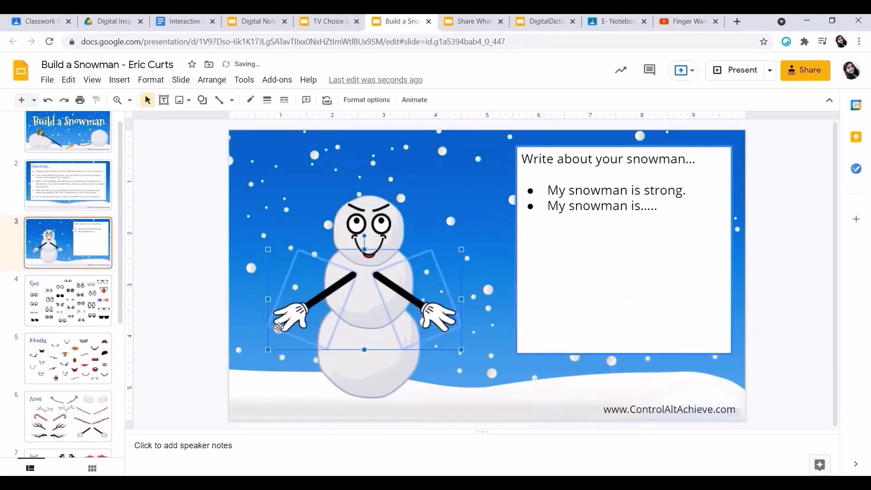
pyautogui.click(475, 287)
pyautogui.click(399, 288)
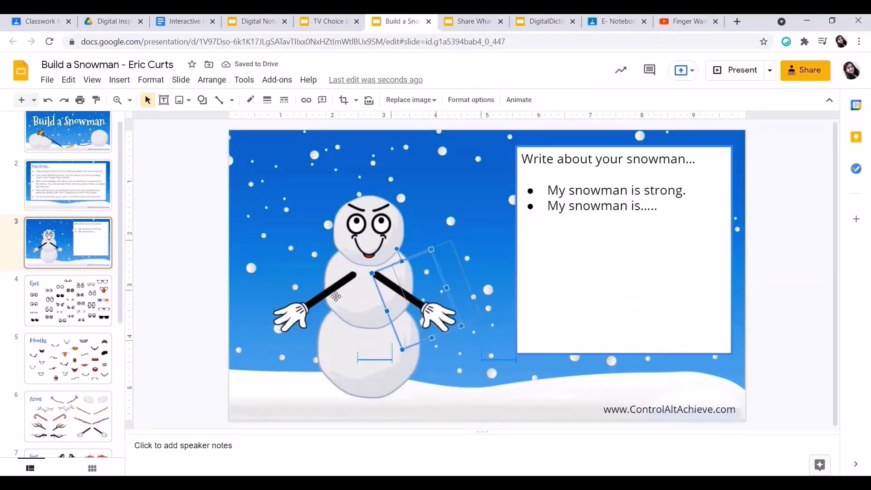
pyautogui.moveTo(399, 288); pyautogui.dragTo(419, 278)
pyautogui.moveTo(312, 298); pyautogui.dragTo(299, 293)
# Bring the two light-blue shoes from the Feet slide to the snowman's base.
pyautogui.scroll(-4, 67, 317)
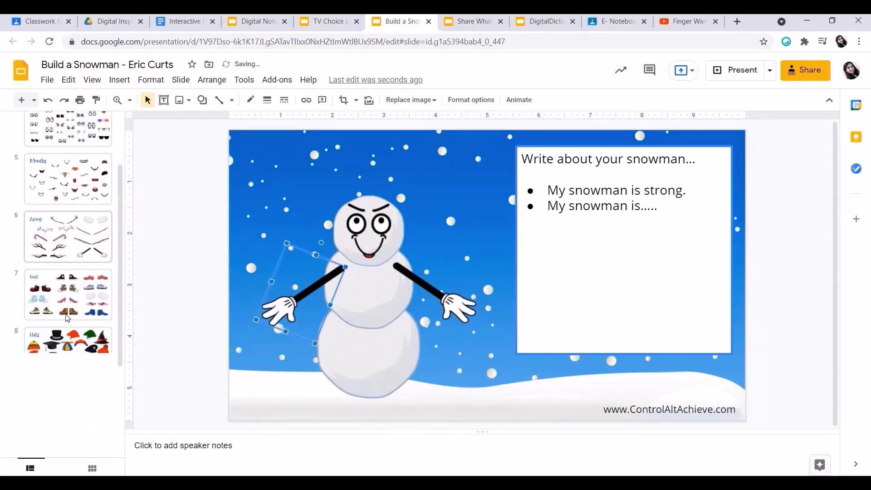
pyautogui.click(31, 300)
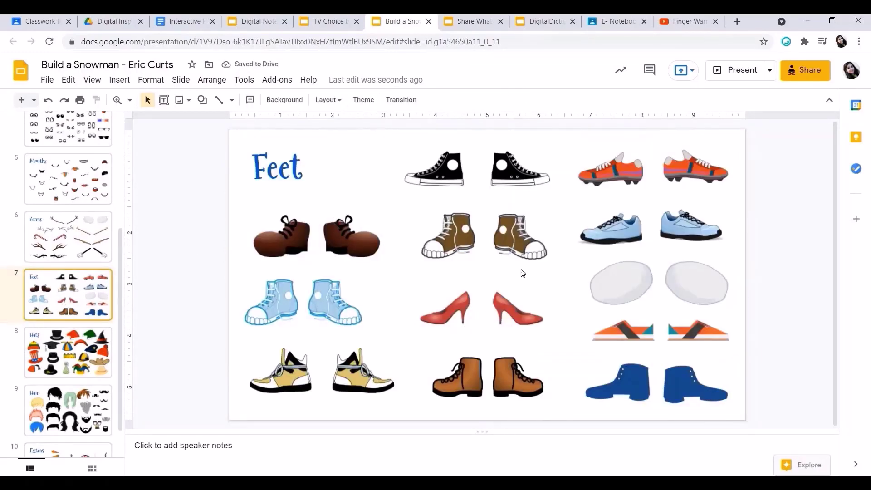
pyautogui.click(613, 230)
pyautogui.keyDown('shift'); pyautogui.click(687, 233); pyautogui.keyUp('shift')
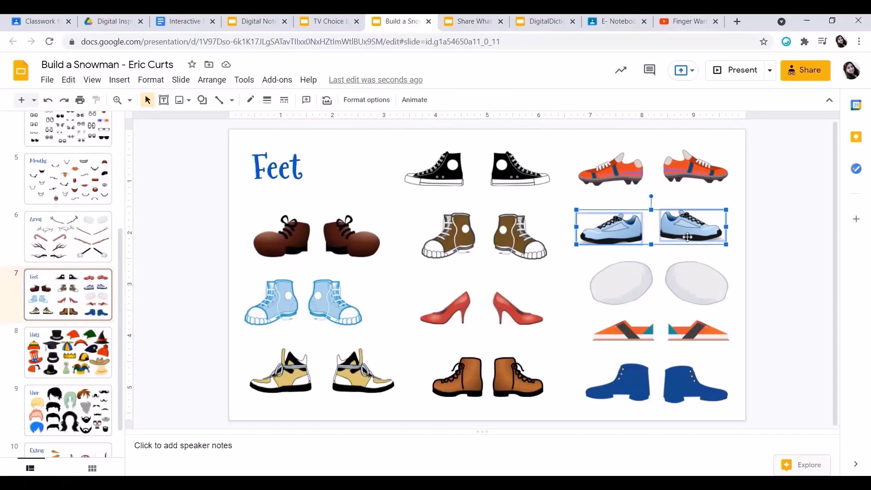
pyautogui.scroll(4, 71, 259)
pyautogui.click(71, 259)
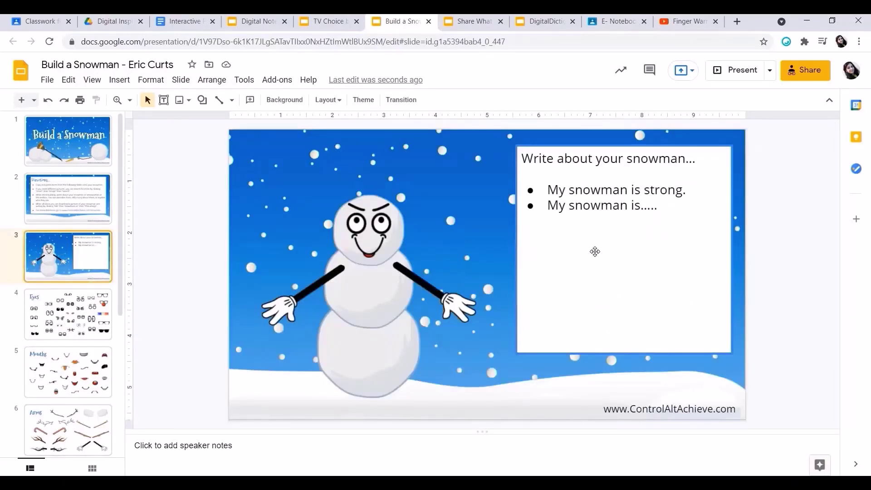
pyautogui.hotkey('ctrl', 'v')
pyautogui.moveTo(643, 221); pyautogui.dragTo(359, 381)
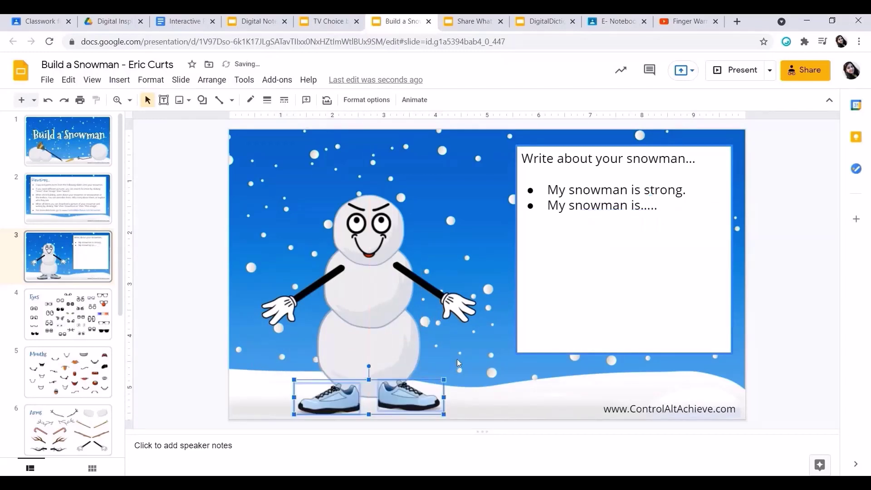
pyautogui.click(458, 363)
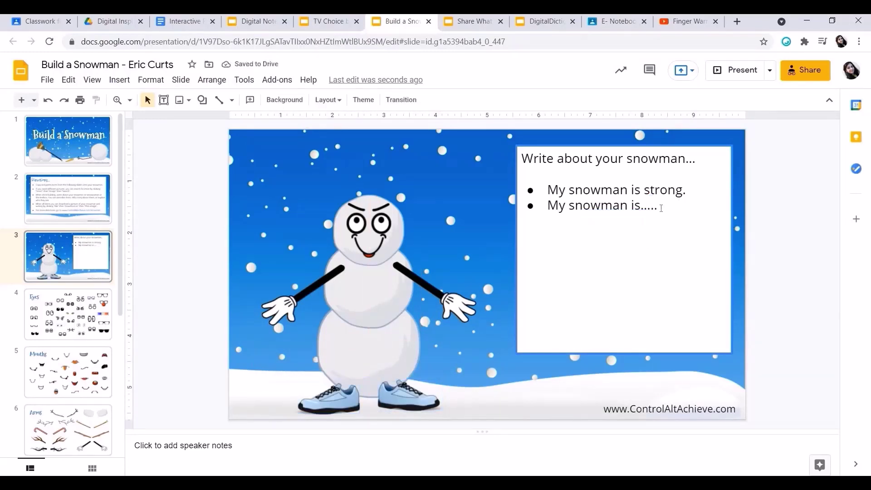
# Add a third bullet reading 'djfsdkjf' below 'My snowman is.....'.
pyautogui.click(661, 209)
pyautogui.press('Return')
pyautogui.write('djfsdkjf')
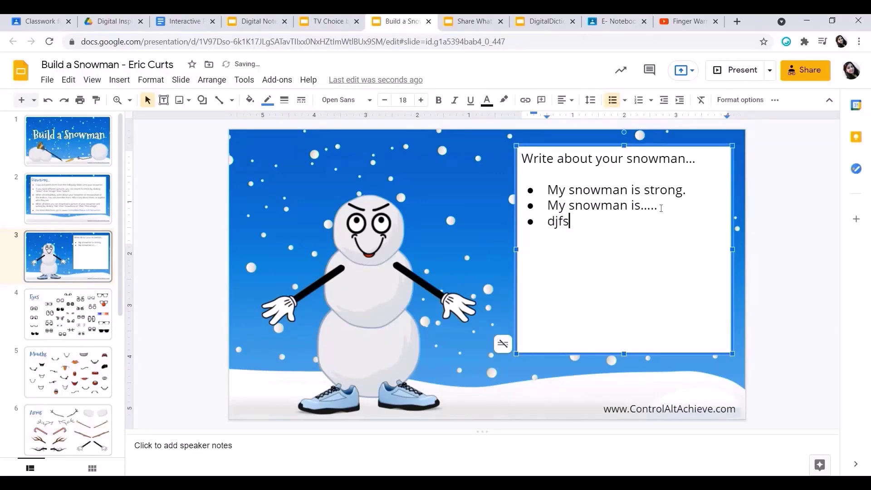
# Make the deck's link editable by anyone at Shantiniketan Indian School and copy it.
pyautogui.click(805, 70)
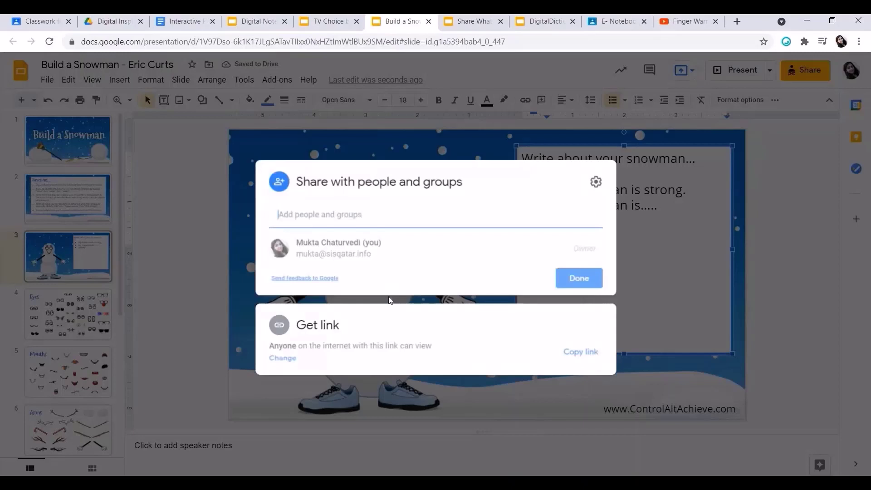
pyautogui.click(369, 338)
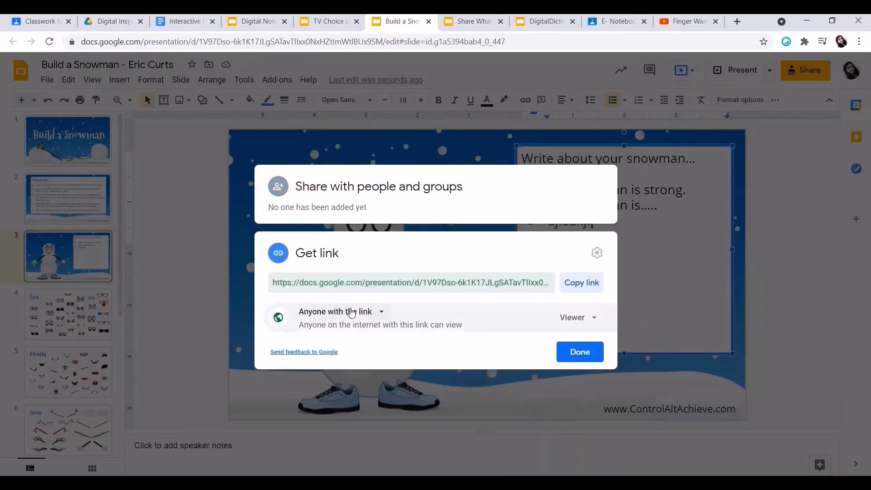
pyautogui.click(341, 311)
pyautogui.click(346, 376)
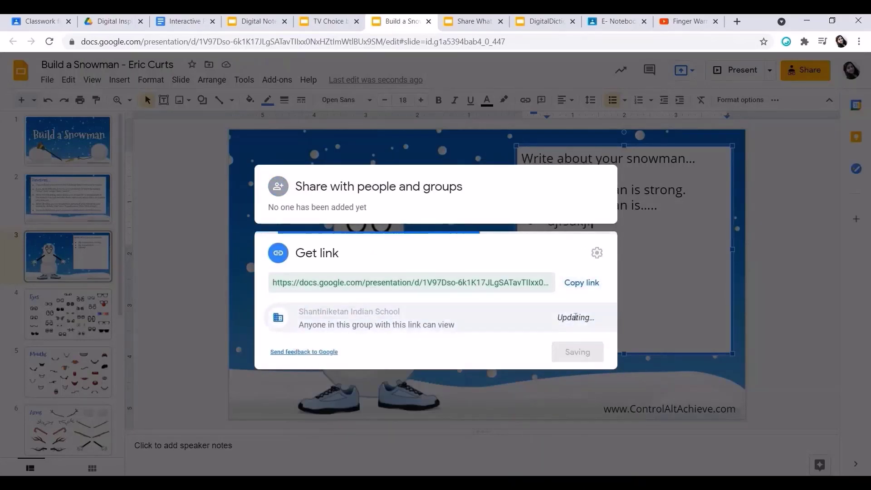
pyautogui.click(579, 317)
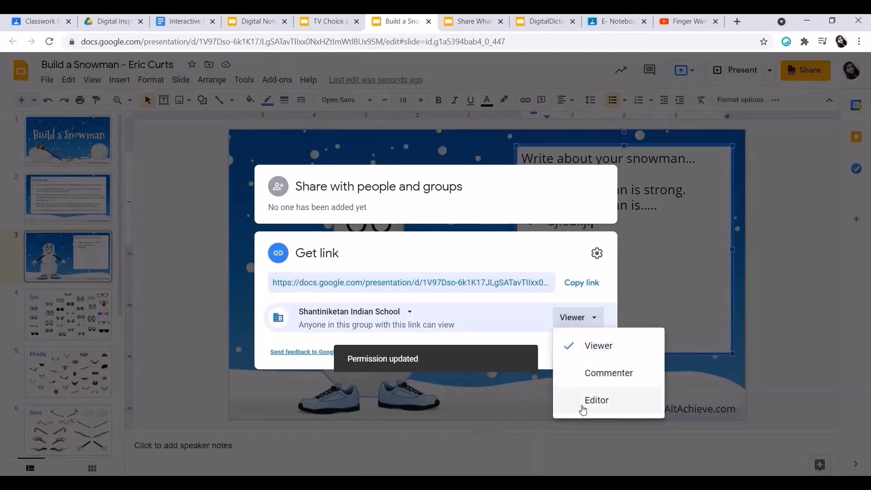
pyautogui.click(581, 410)
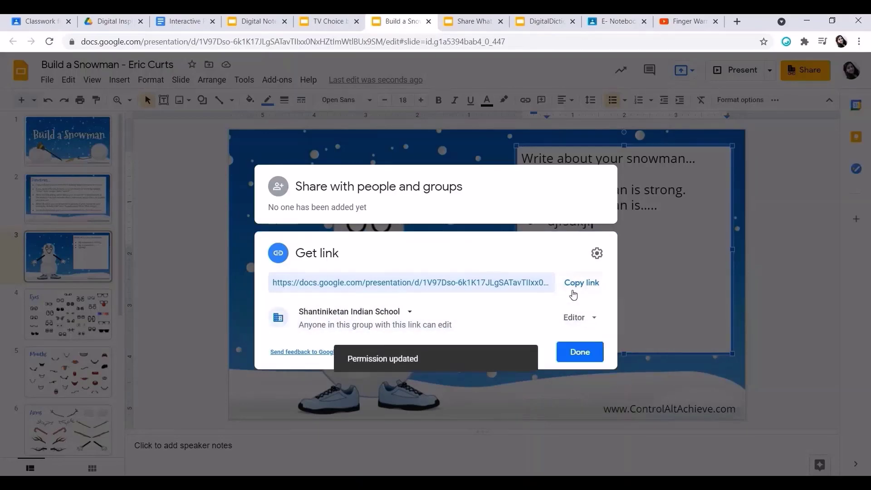
pyautogui.click(576, 284)
pyautogui.click(578, 353)
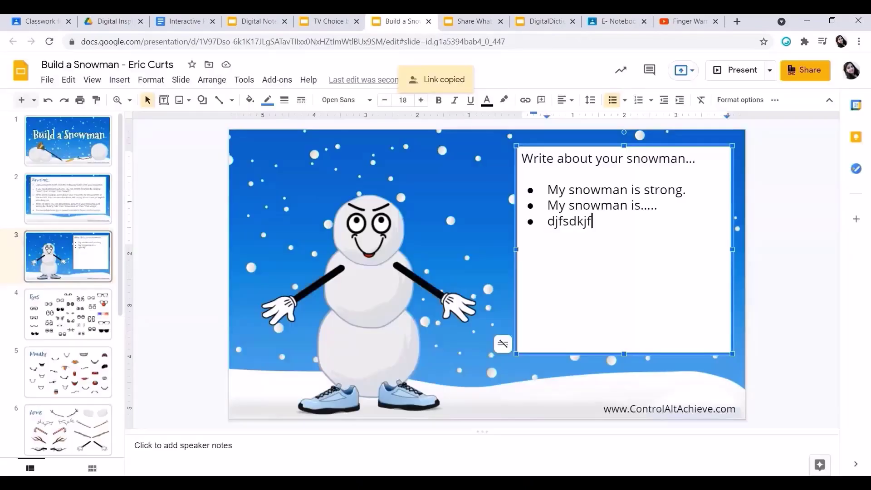
# Start a new Fun Time Activity material post on the Classwork page.
pyautogui.click(24, 25)
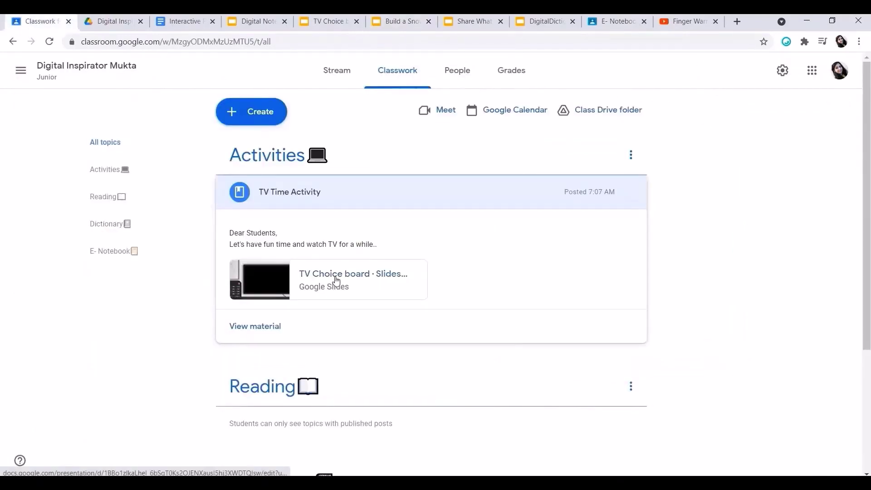
pyautogui.click(266, 114)
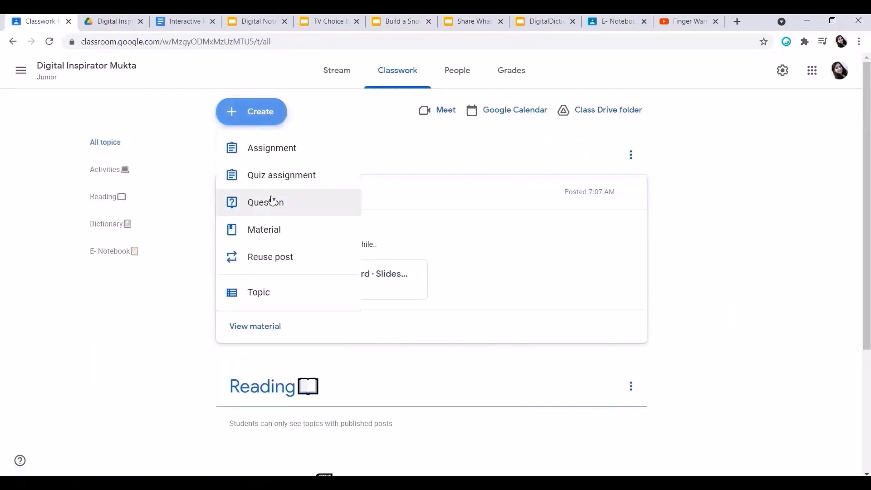
pyautogui.click(273, 234)
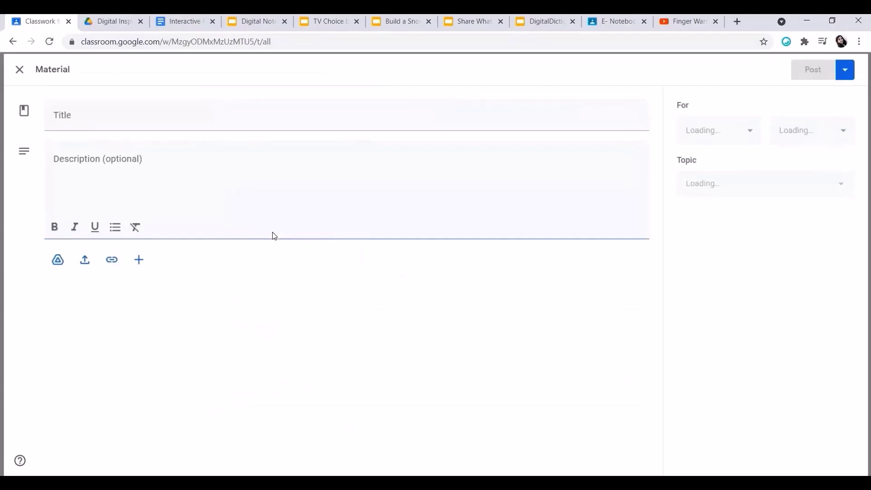
pyautogui.write('Fun Time Activity')
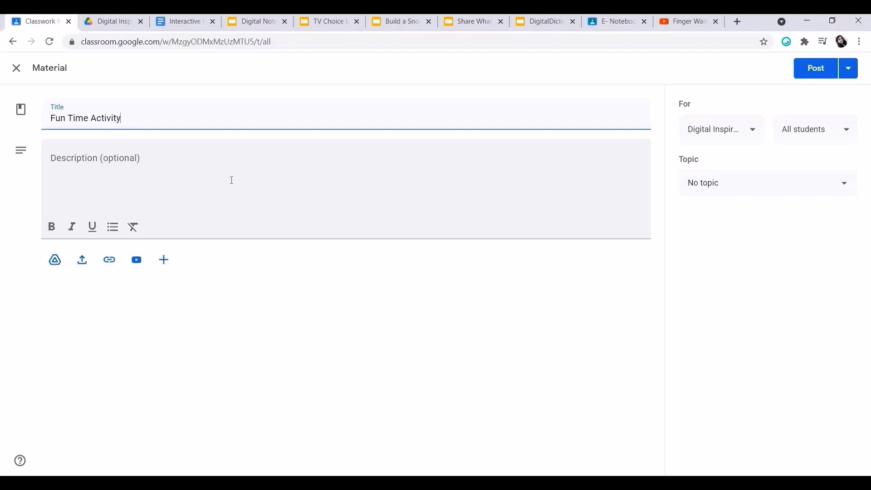
# Attach the Build a Snowman slides link, file it under Activities, and post it.
pyautogui.click(232, 180)
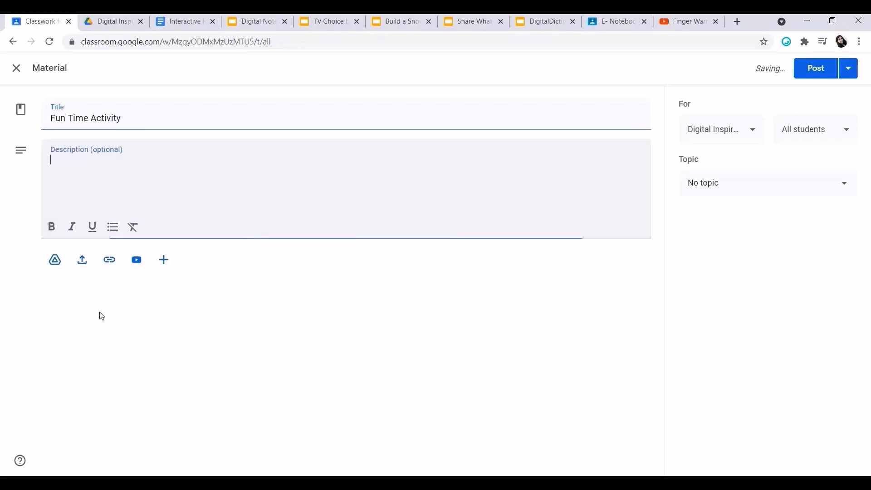
pyautogui.click(109, 260)
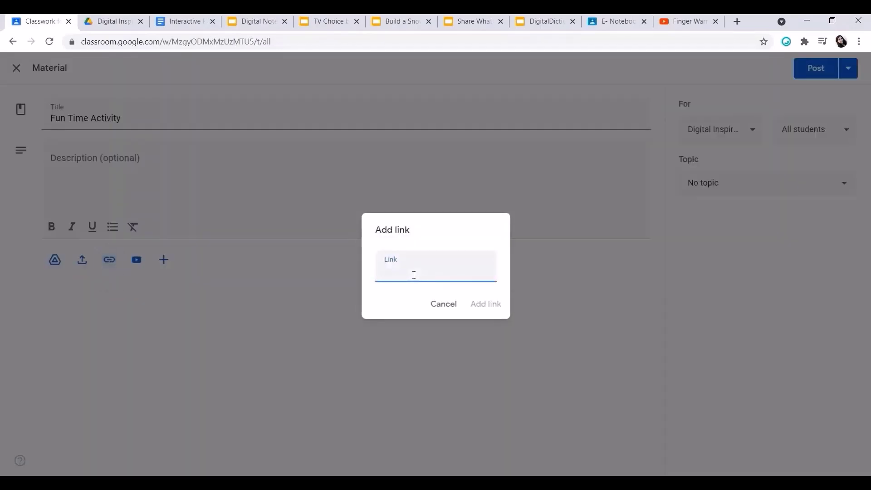
pyautogui.hotkey('ctrl', 'v')
pyautogui.press('Return')
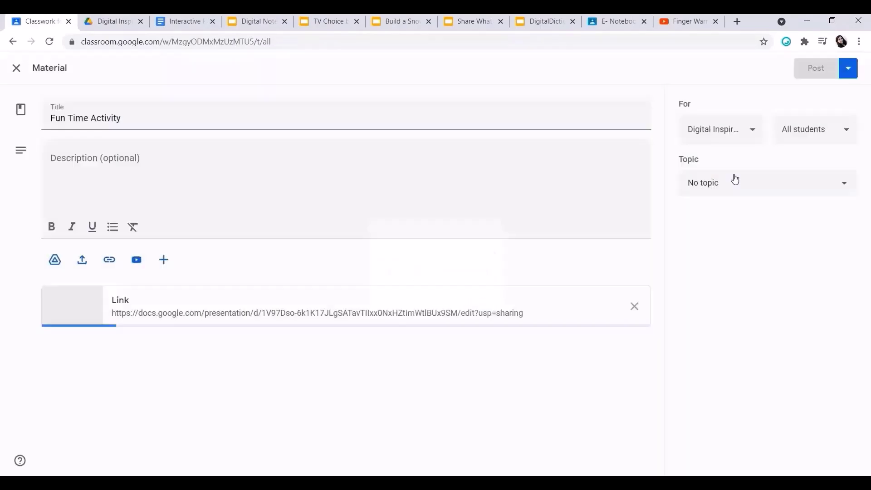
pyautogui.click(724, 183)
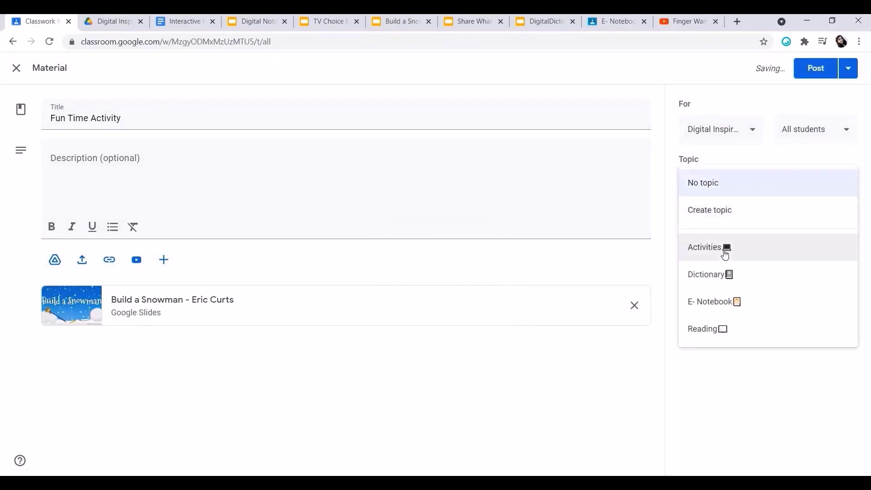
pyautogui.click(725, 247)
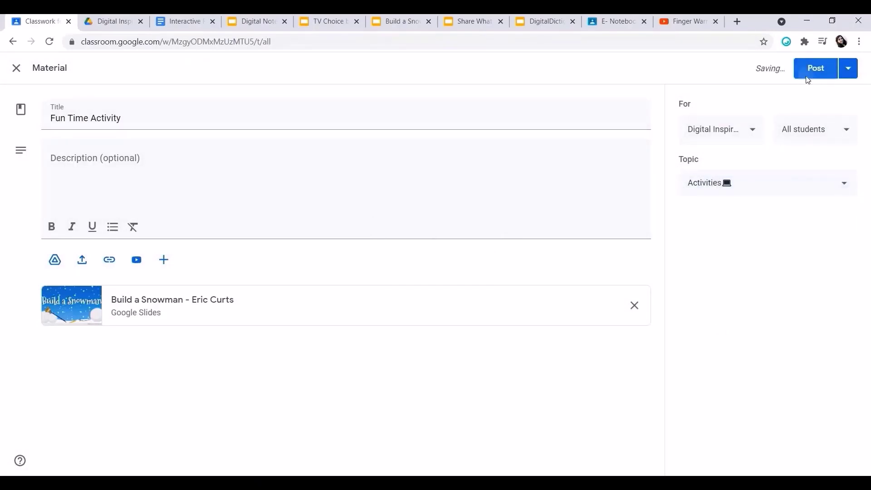
pyautogui.click(807, 78)
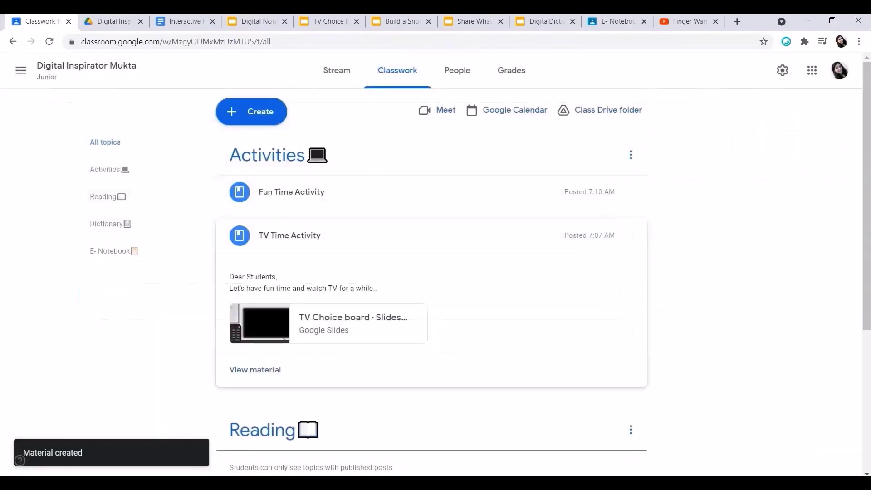
pyautogui.click(482, 23)
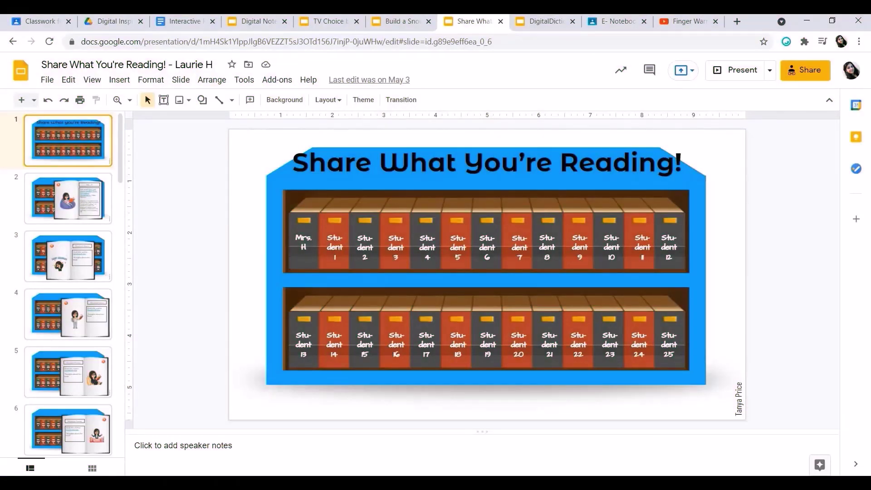
# Find the Library Lion story hour guide PDF on candlewick.com and copy its address.
pyautogui.click(71, 202)
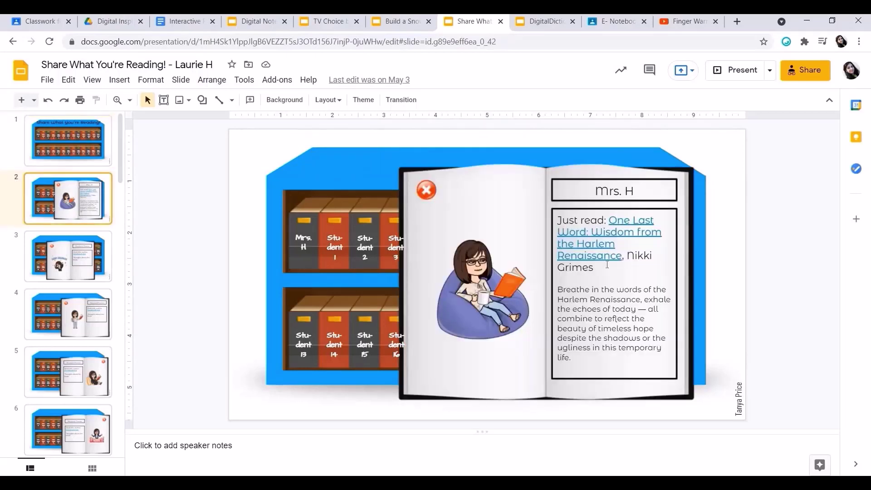
pyautogui.click(737, 21)
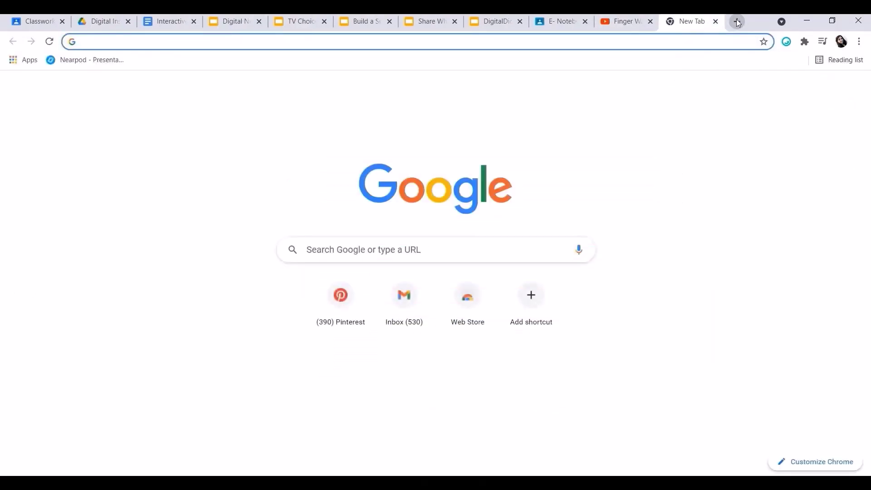
pyautogui.write('onl')
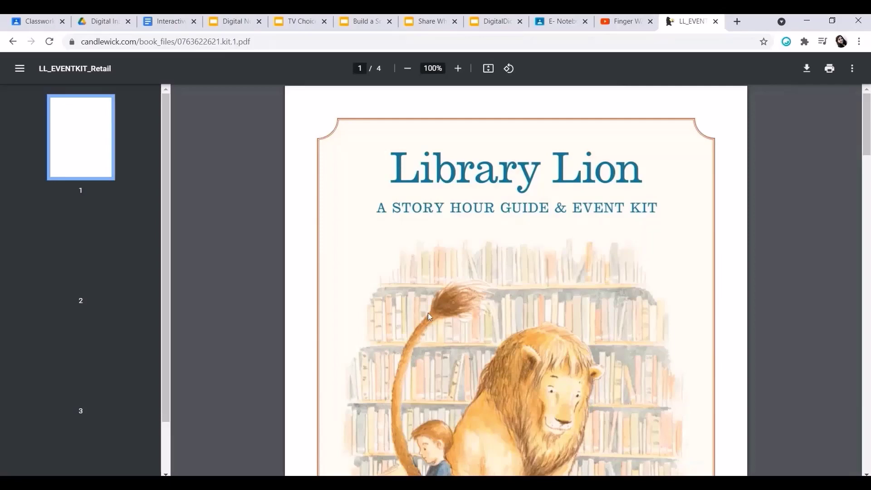
pyautogui.scroll(-3, 428, 316)
pyautogui.scroll(-12, 426, 313)
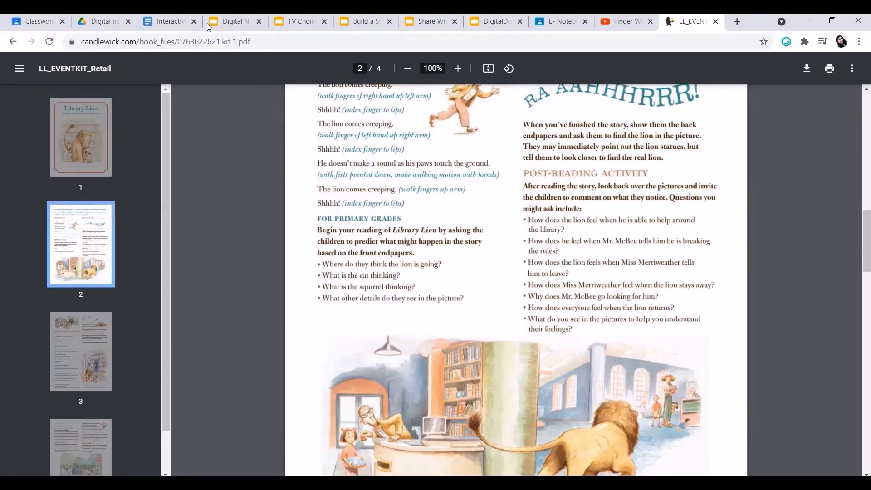
pyautogui.click(194, 42)
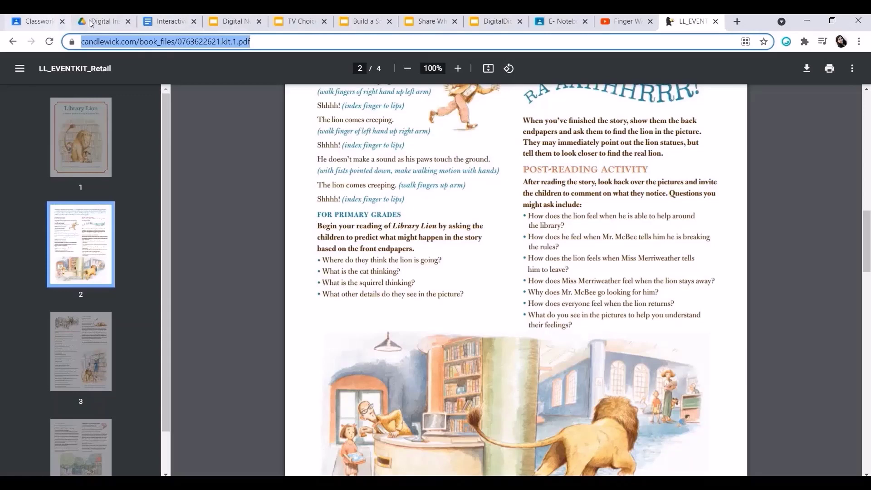
# Replace the Just read book details on slide 2 with the Library Lion PDF link.
pyautogui.click(425, 25)
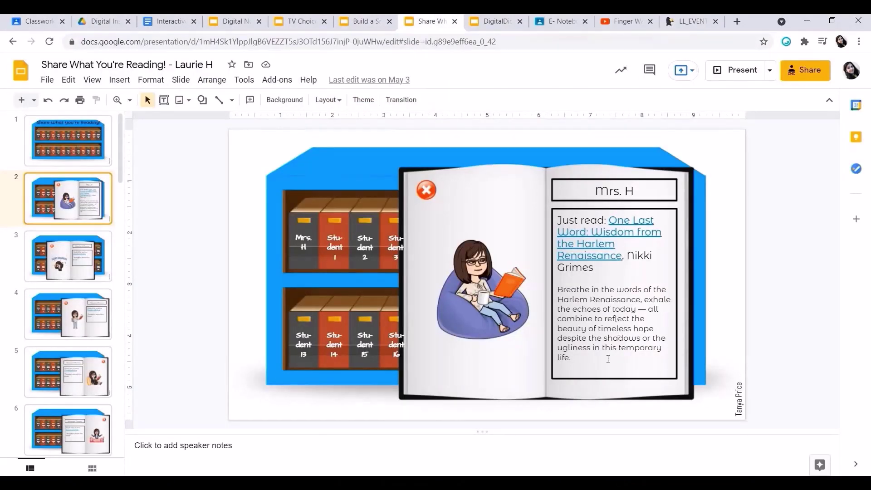
pyautogui.click(574, 358)
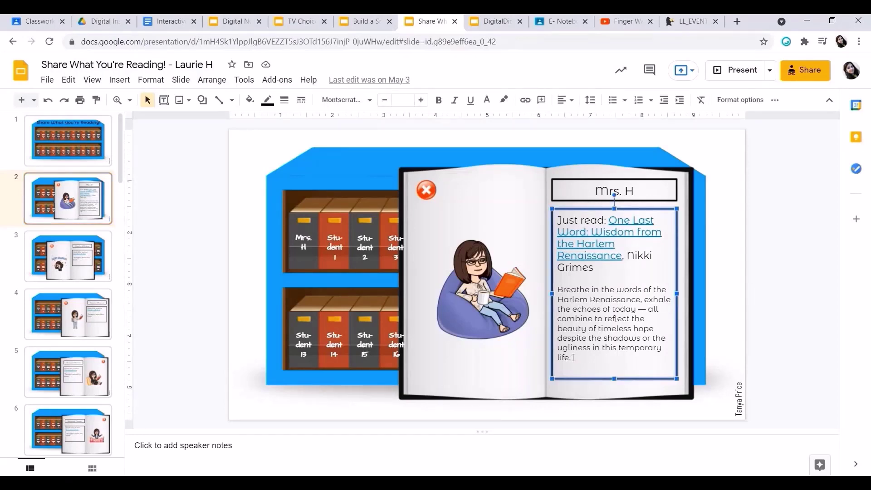
pyautogui.moveTo(571, 219); pyautogui.dragTo(608, 223)
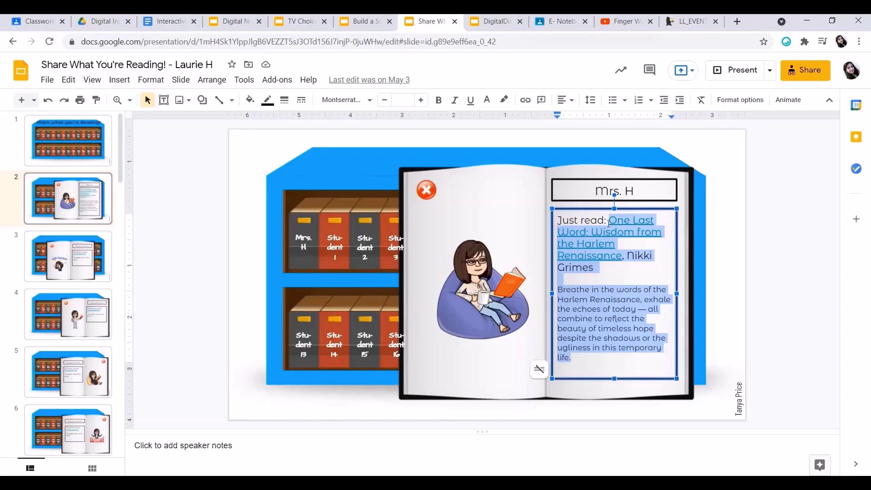
pyautogui.hotkey('ctrl', 'v')
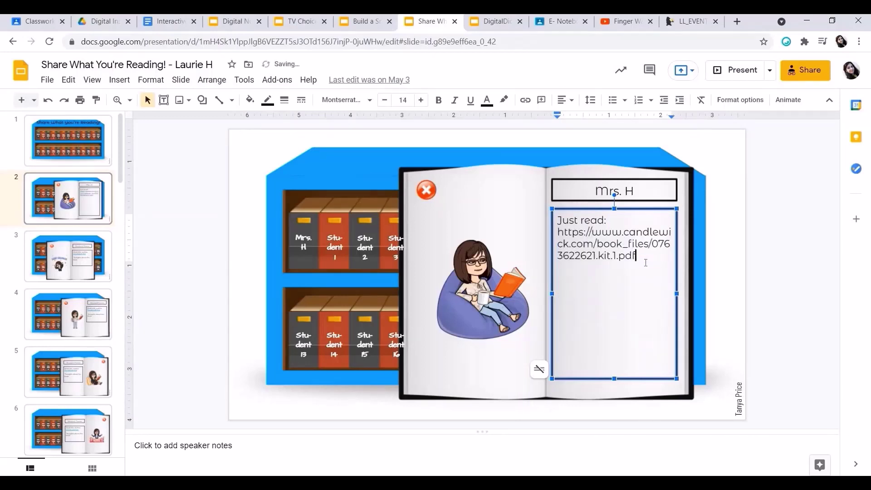
pyautogui.press('Return')
pyautogui.press('Return')
# Add a 'My Story Name :' line followed by an underscore answer blank.
pyautogui.write('m')
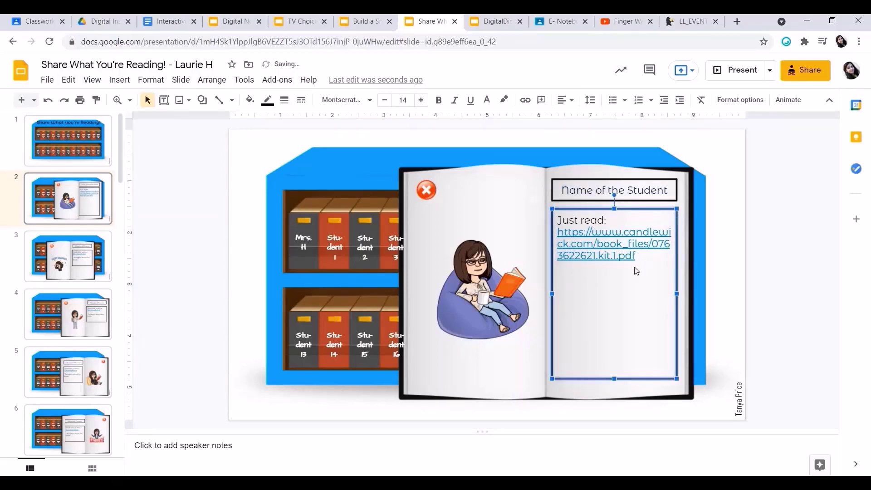
pyautogui.click(638, 262)
pyautogui.press('Return')
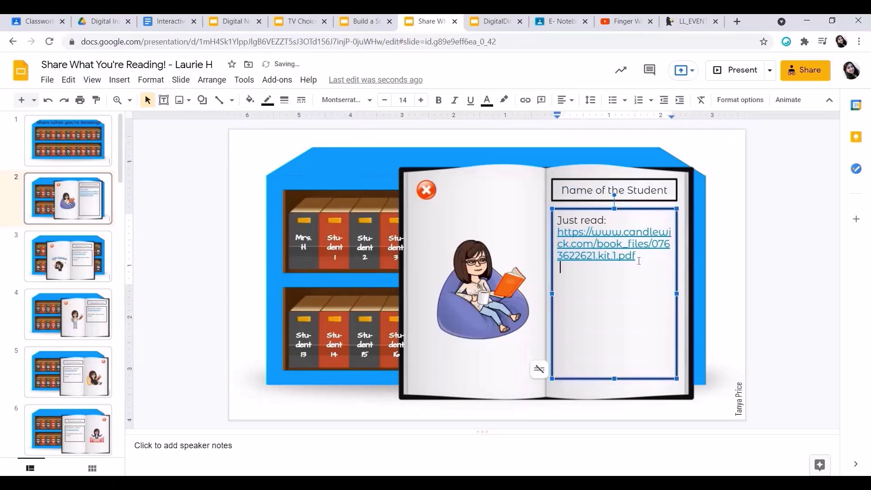
pyautogui.write('my Story Nam')
pyautogui.write('e L')
pyautogui.press('BackSpace')
pyautogui.write(':')
pyautogui.press('Return')
pyautogui.press('Return')
pyautogui.write('____________________')
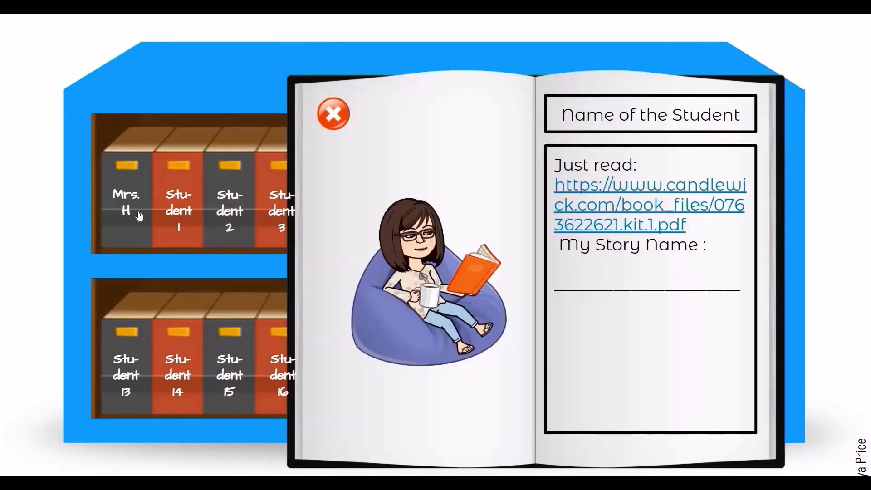
# In the slideshow, open the Just read PDF link, close the book page, then open Student 4's book.
pyautogui.click(632, 233)
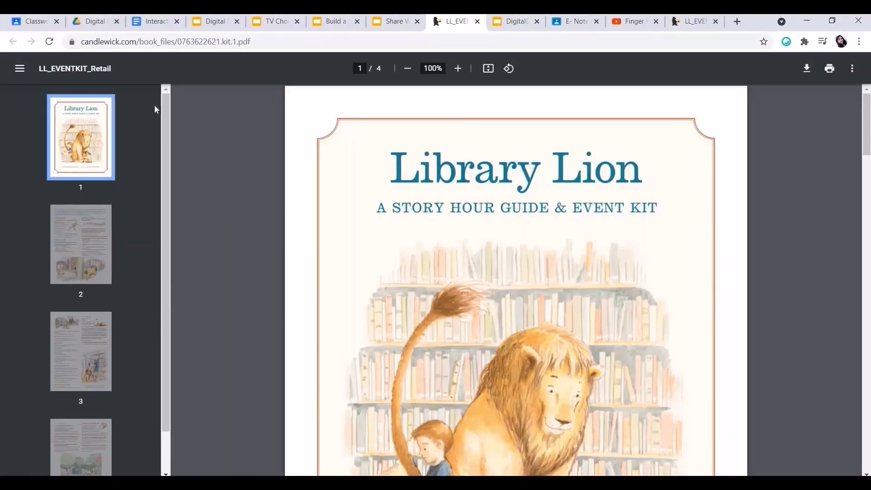
pyautogui.click(382, 22)
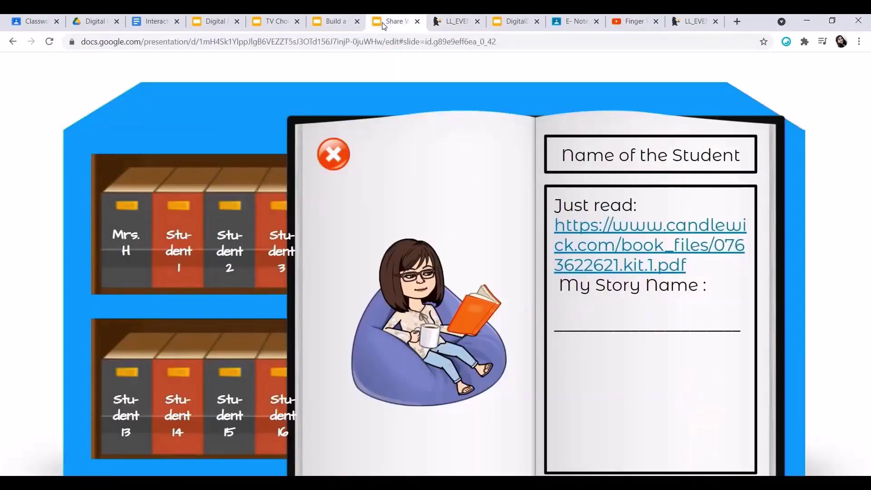
pyautogui.click(347, 142)
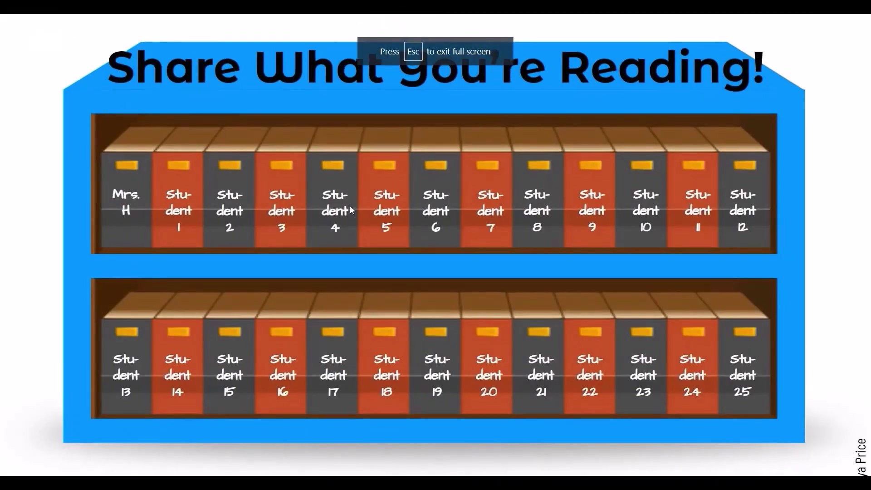
pyautogui.click(351, 210)
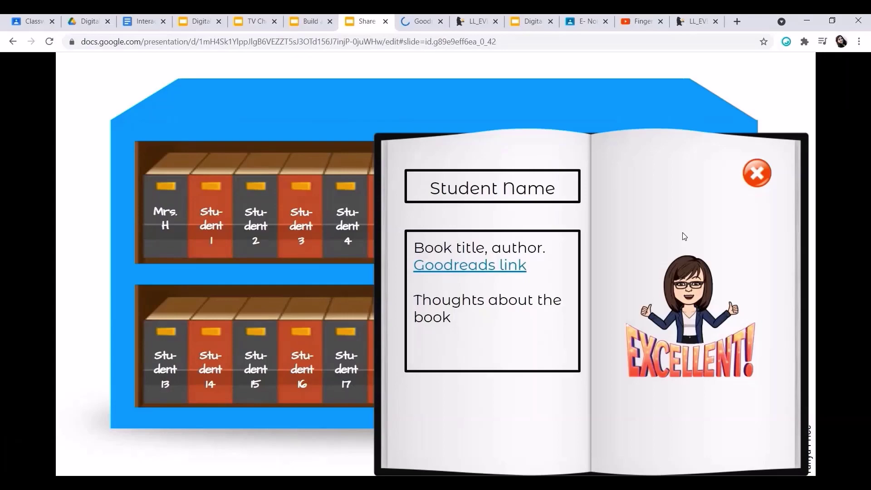
# Share the Share What You're Reading deck as Viewer for Shantiniketan Indian School and copy the link.
pyautogui.press('Escape')
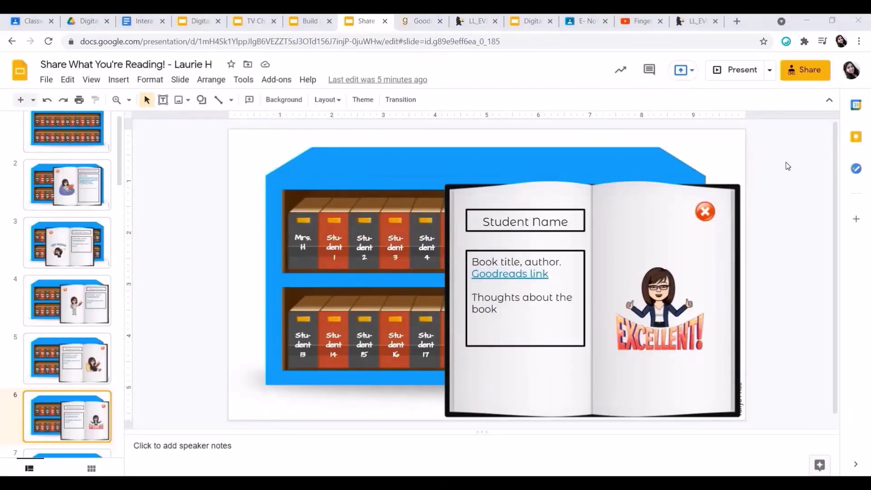
pyautogui.click(808, 79)
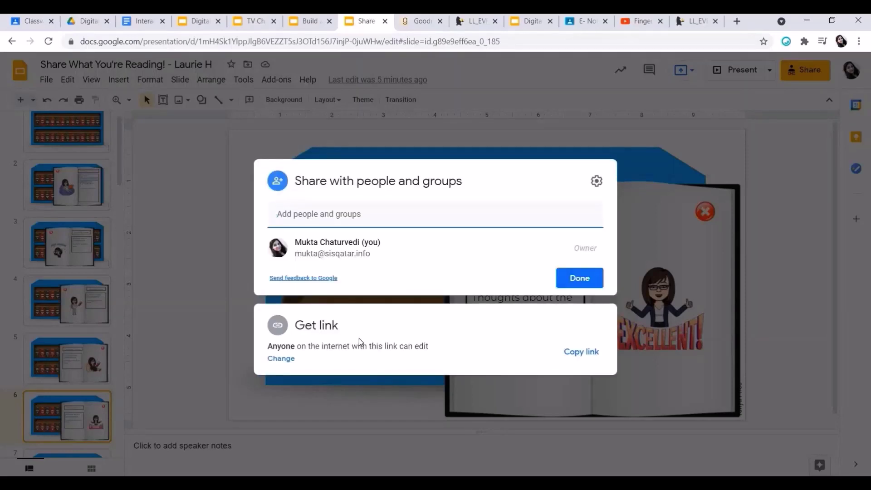
pyautogui.click(358, 339)
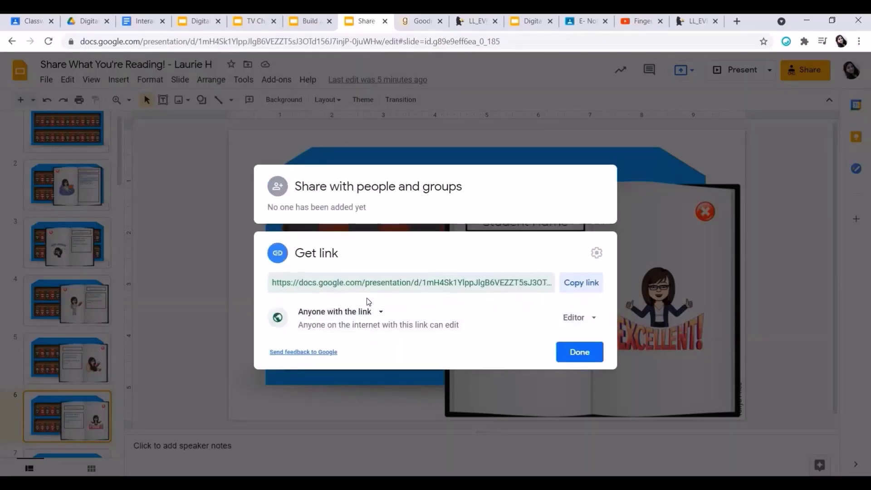
pyautogui.click(582, 282)
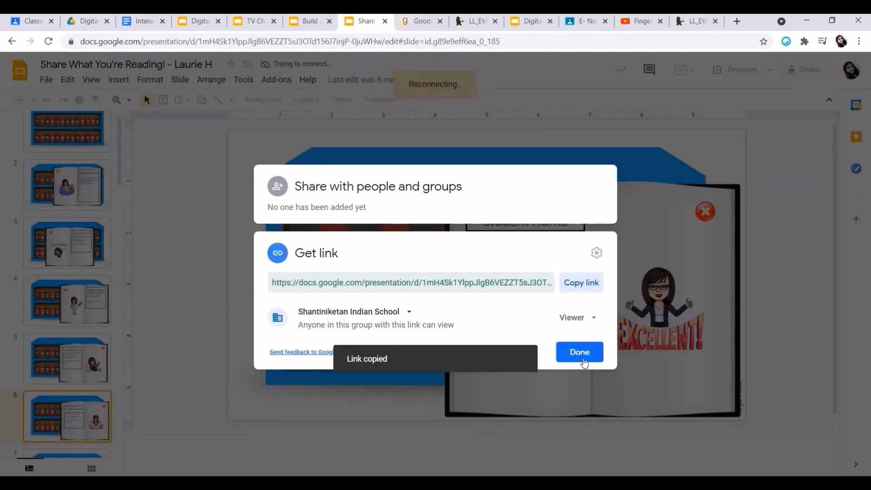
pyautogui.click(580, 352)
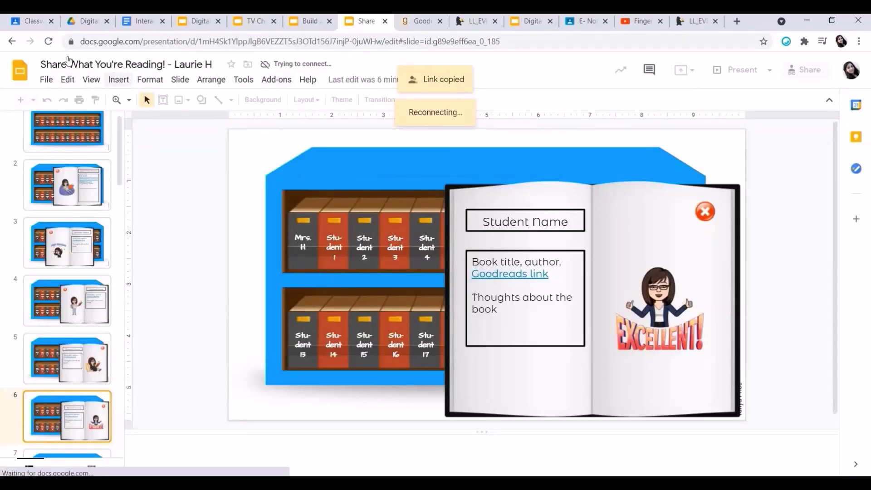
# Discard the accidental material post and start a new assignment titled 'Reading Skill'.
pyautogui.click(39, 20)
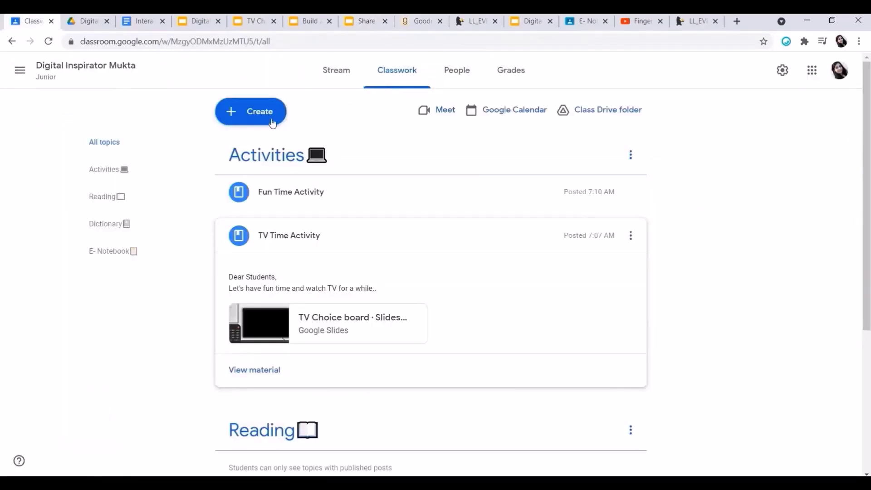
pyautogui.click(272, 123)
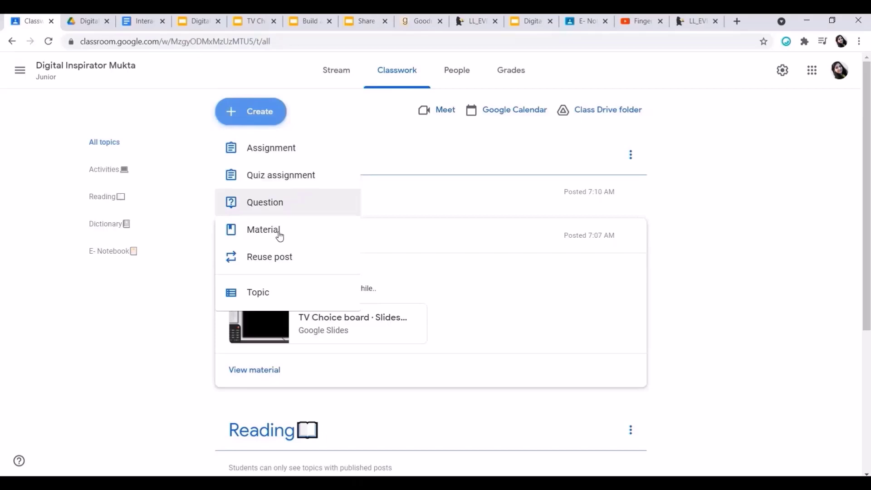
pyautogui.click(279, 235)
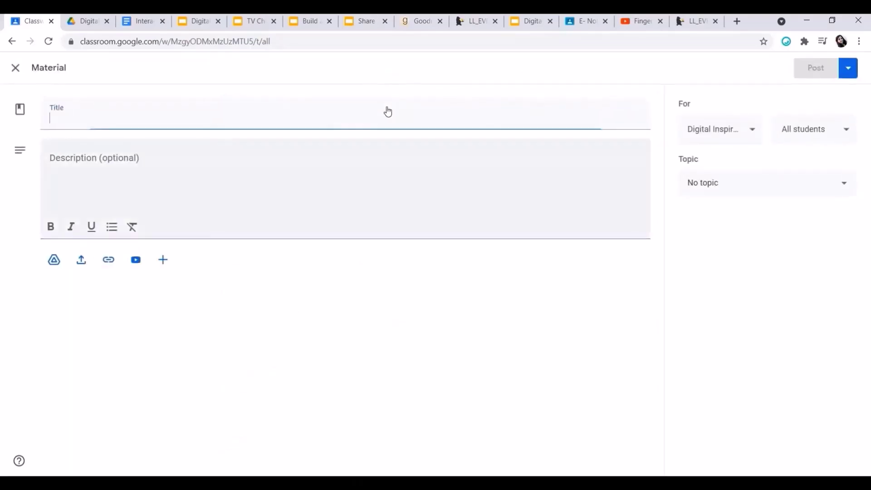
pyautogui.click(15, 72)
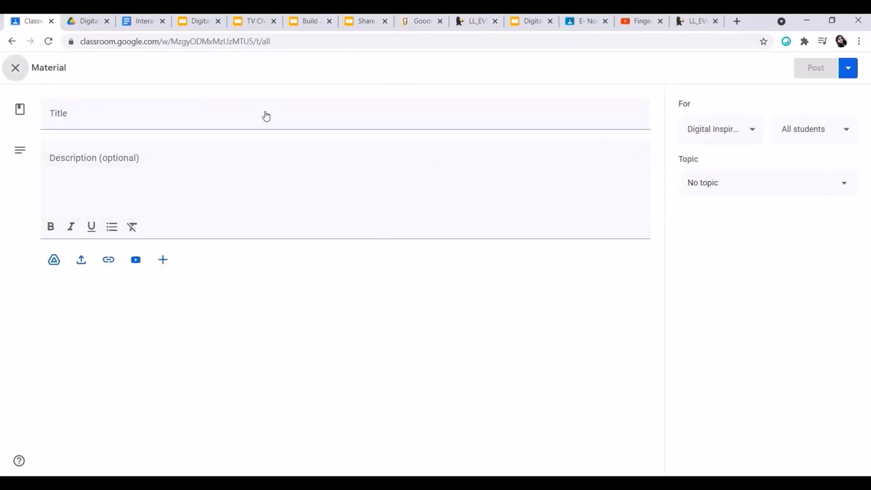
pyautogui.click(265, 113)
pyautogui.click(265, 150)
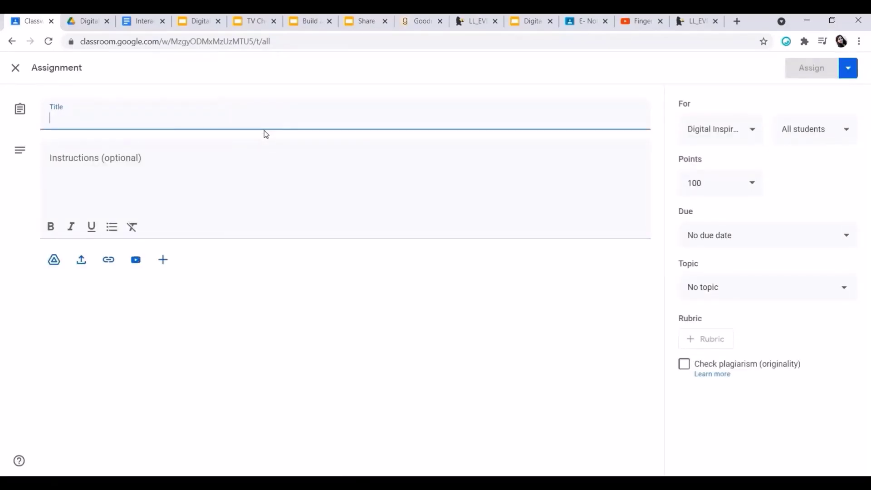
pyautogui.write('Re')
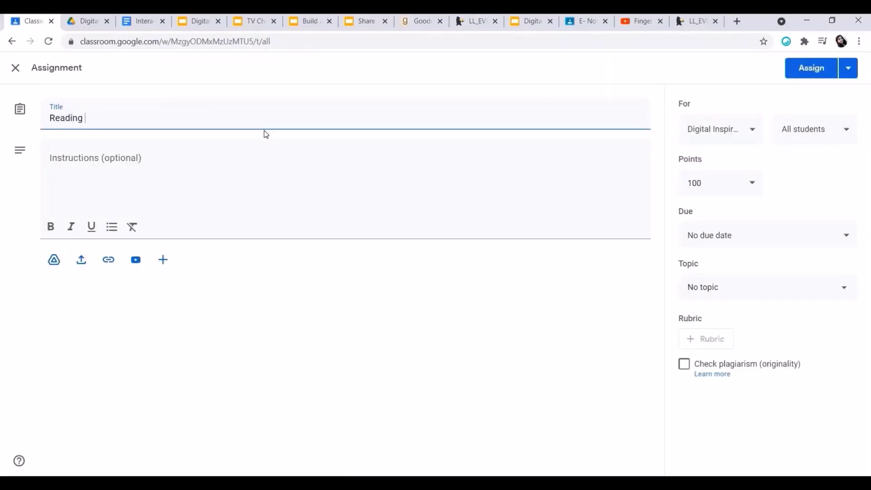
pyautogui.write('ading s')
pyautogui.press('BackSpace')
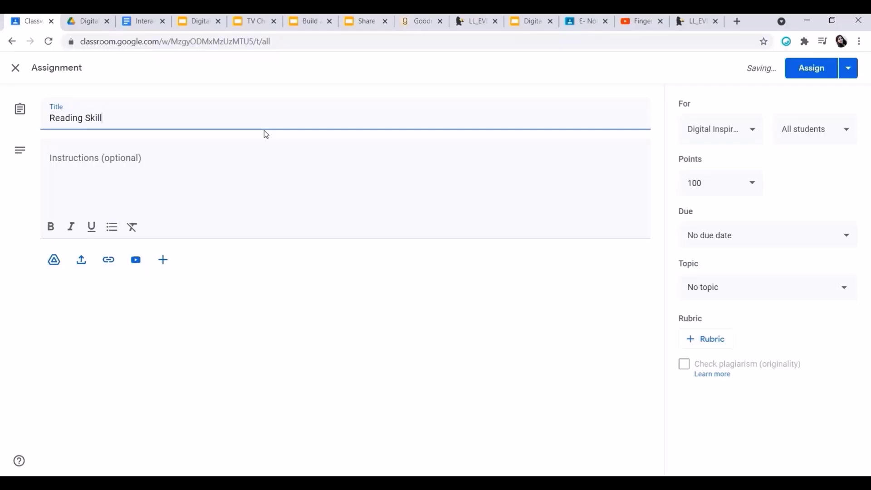
# Attach the Share What You're Reading slides link to the assignment.
pyautogui.click(233, 175)
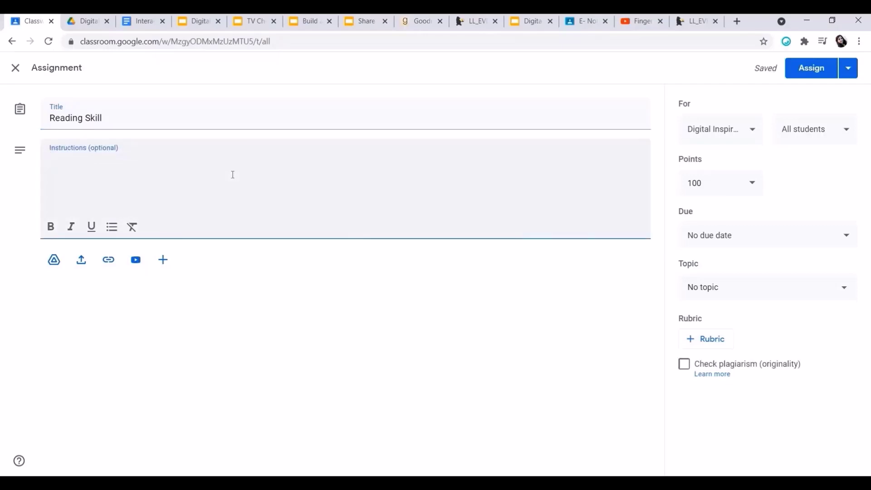
pyautogui.click(114, 266)
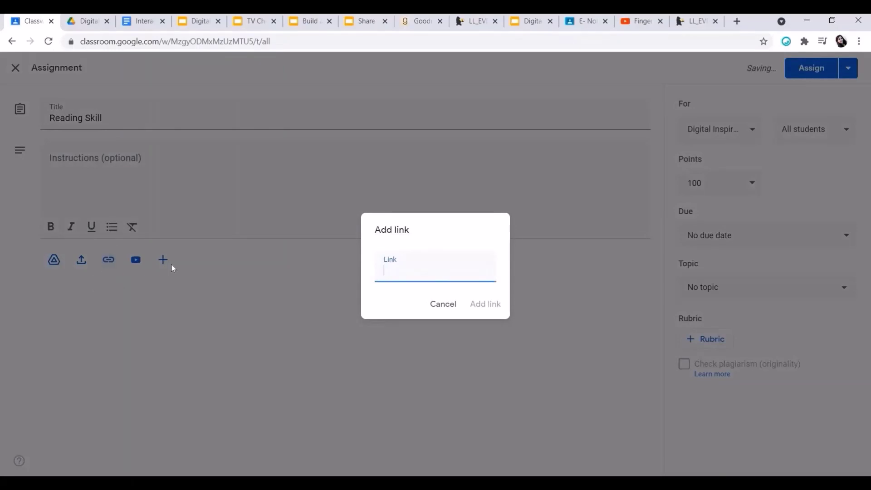
pyautogui.hotkey('ctrl', 'v')
pyautogui.click(492, 304)
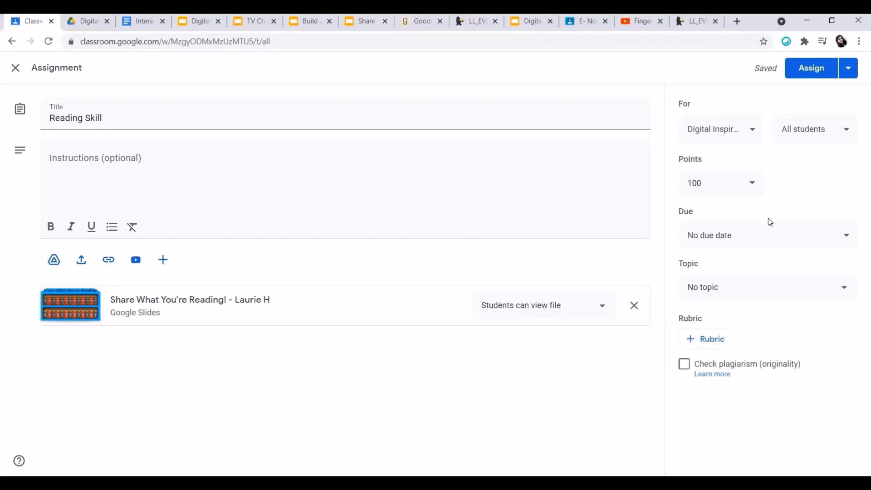
# Set the assignment to 10 points under the Reading topic and assign it.
pyautogui.click(724, 185)
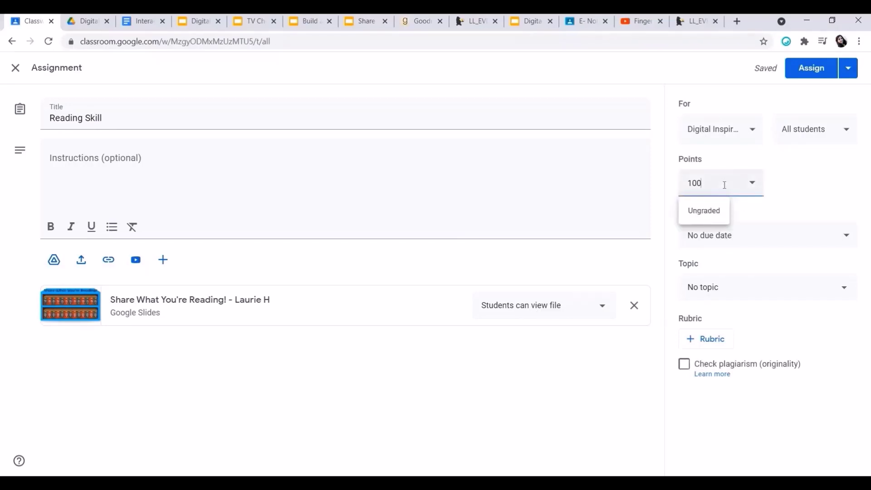
pyautogui.click(715, 288)
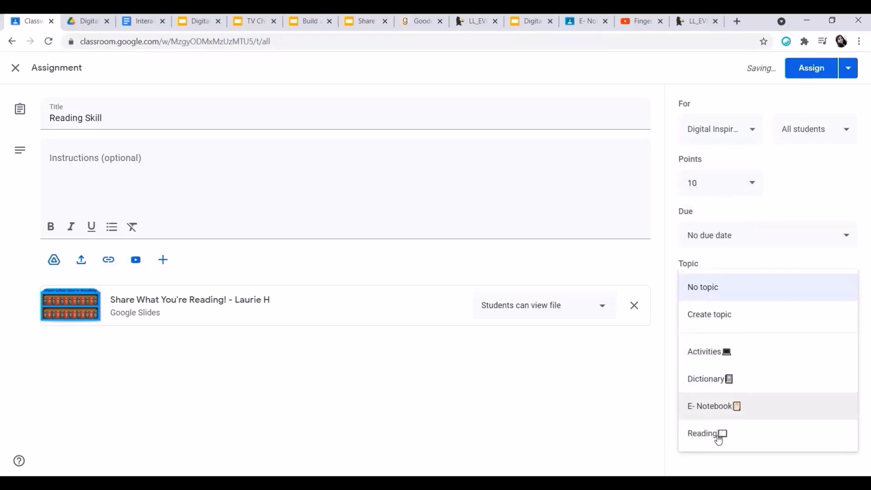
pyautogui.click(718, 436)
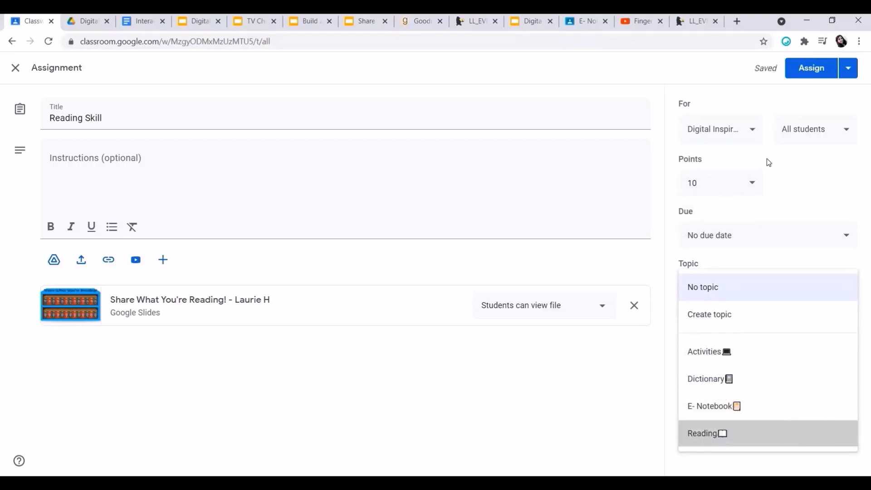
pyautogui.click(814, 132)
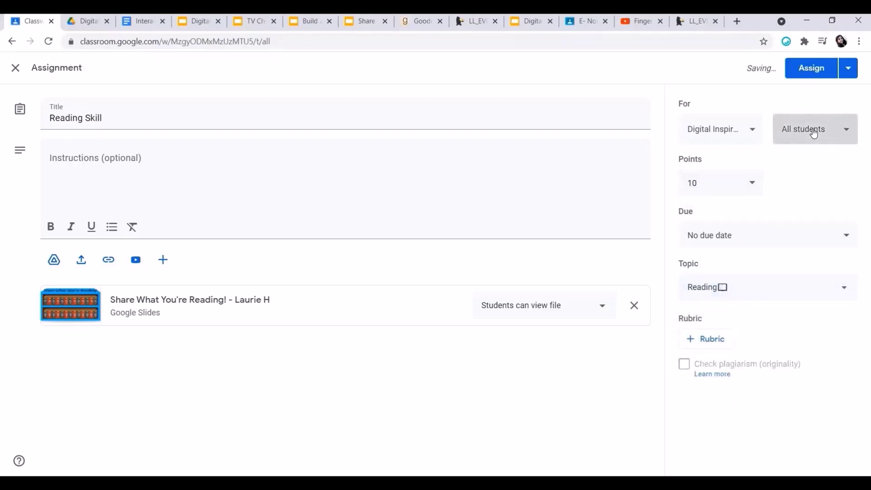
pyautogui.click(806, 209)
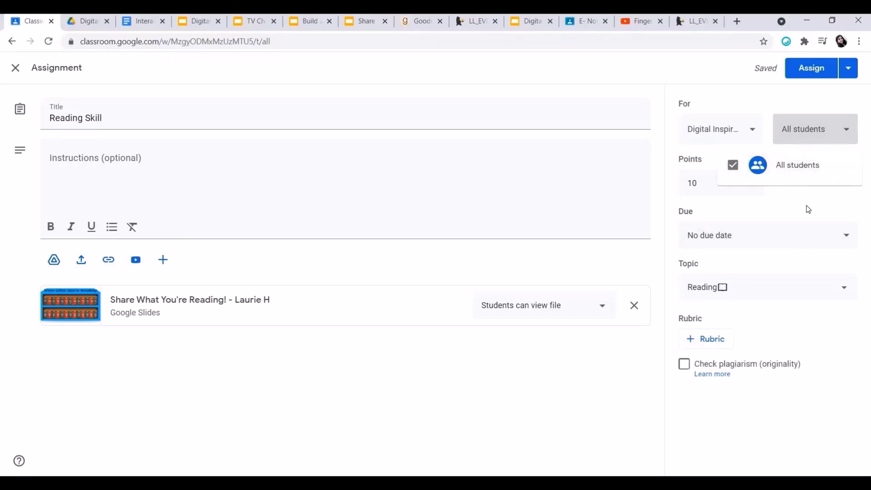
pyautogui.click(816, 69)
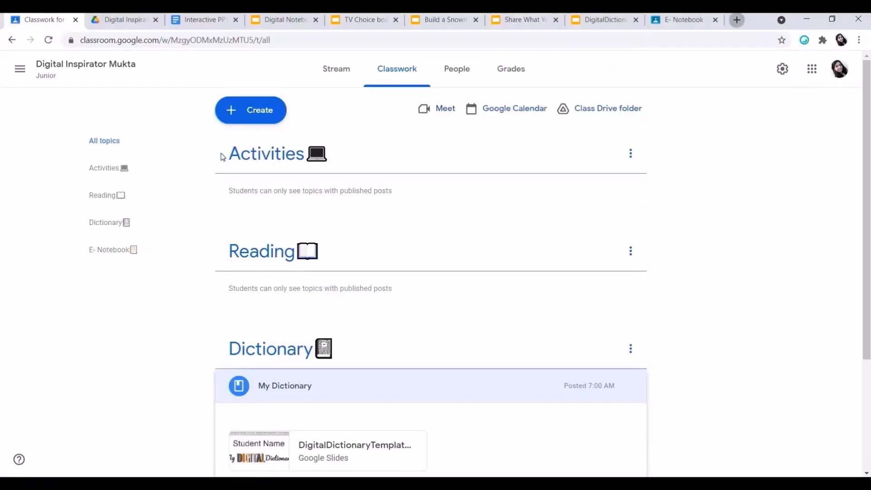
# Copy the Finger Warm Up video's YouTube share link.
pyautogui.hotkey('ctrl', 't')
pyautogui.write('youtube')
pyautogui.press('Return')
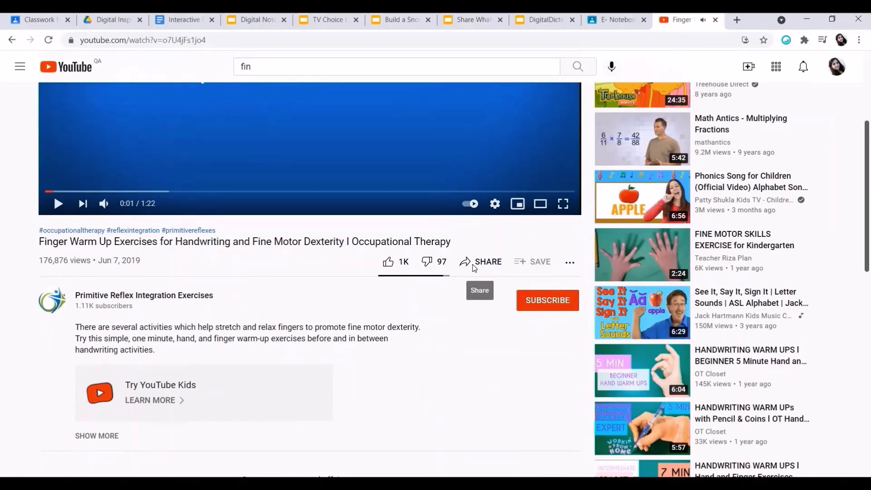
pyautogui.click(475, 262)
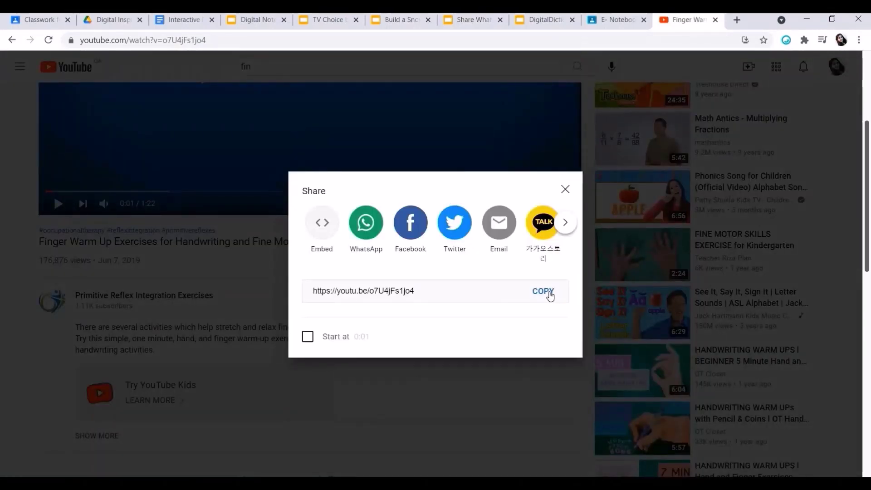
pyautogui.click(544, 291)
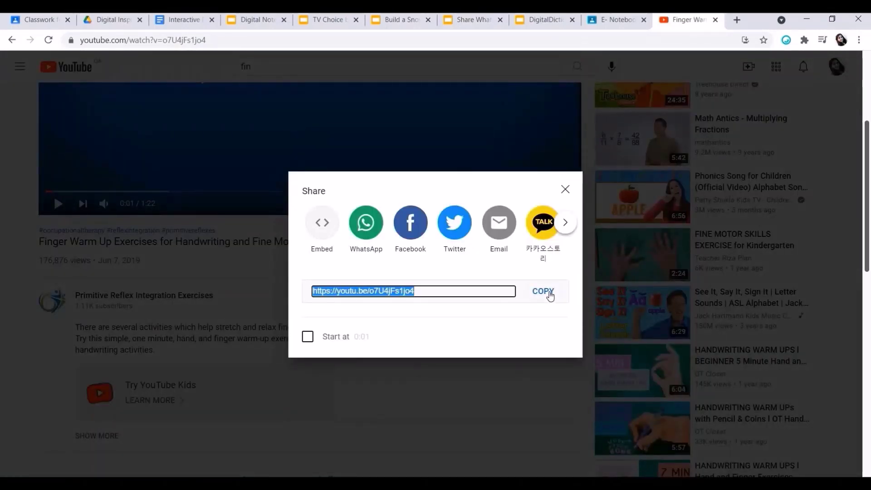
# Clear the placeholder subtitle text on the TV Choice board's welcome slide.
pyautogui.click(335, 21)
pyautogui.click(91, 201)
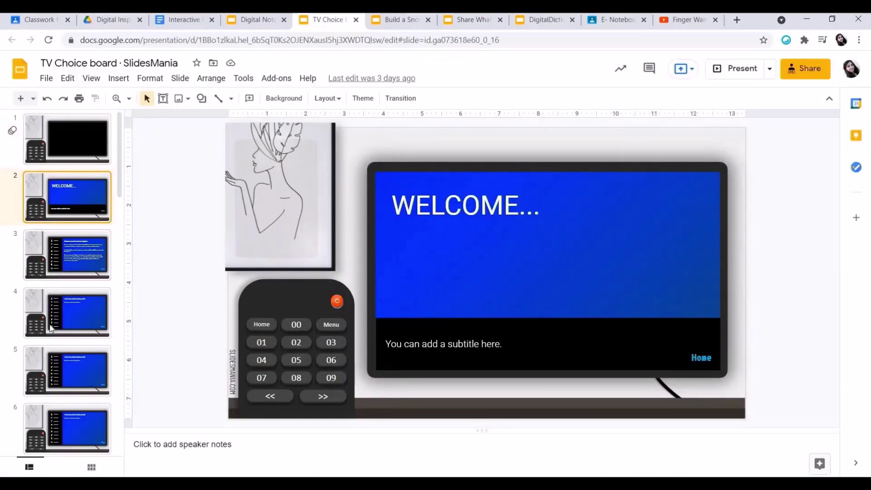
pyautogui.click(425, 339)
pyautogui.tripleClick(425, 338)
pyautogui.press('BackSpace')
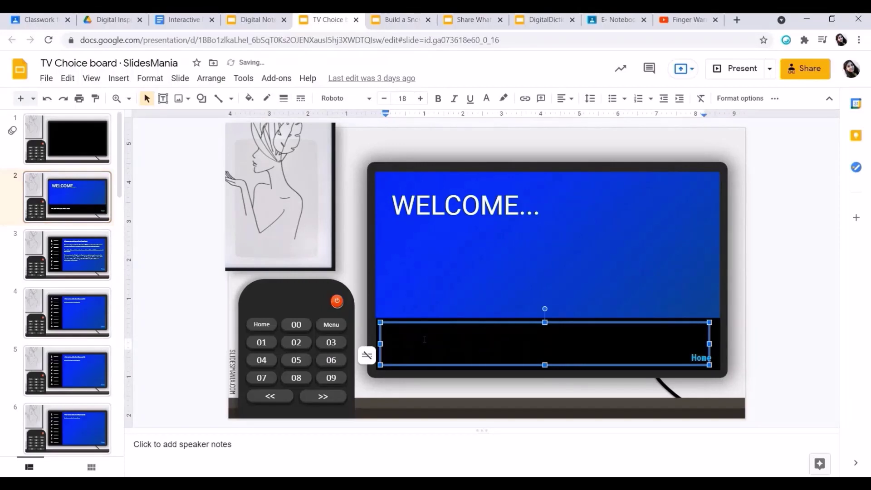
# Delete the old video from the Channel 01 slide (slide 14).
pyautogui.scroll(-20, 68, 204)
pyautogui.click(68, 204)
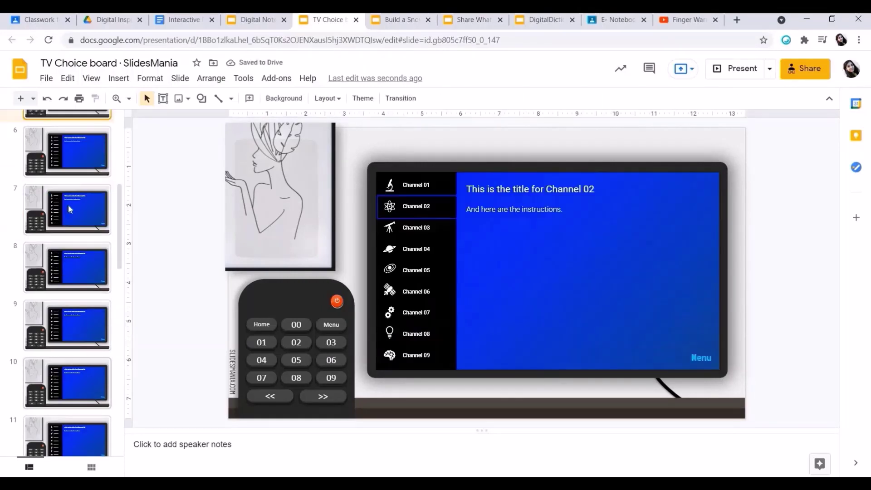
pyautogui.scroll(5, 69, 209)
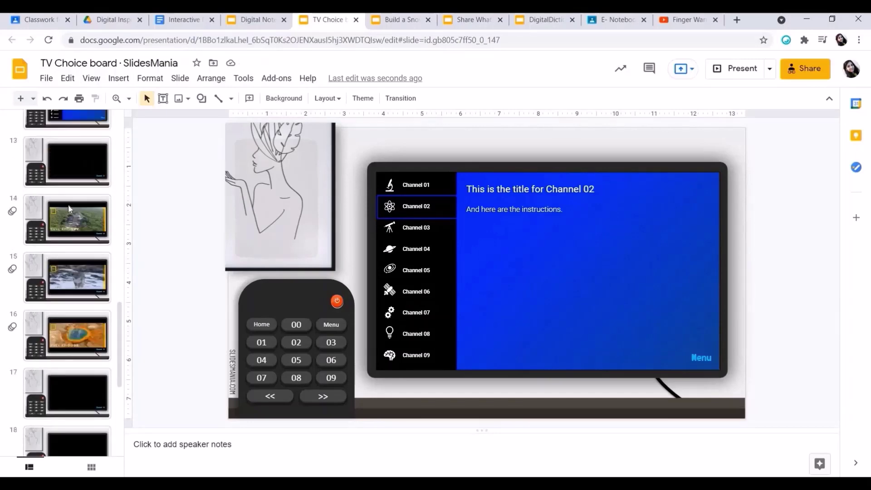
pyautogui.click(69, 199)
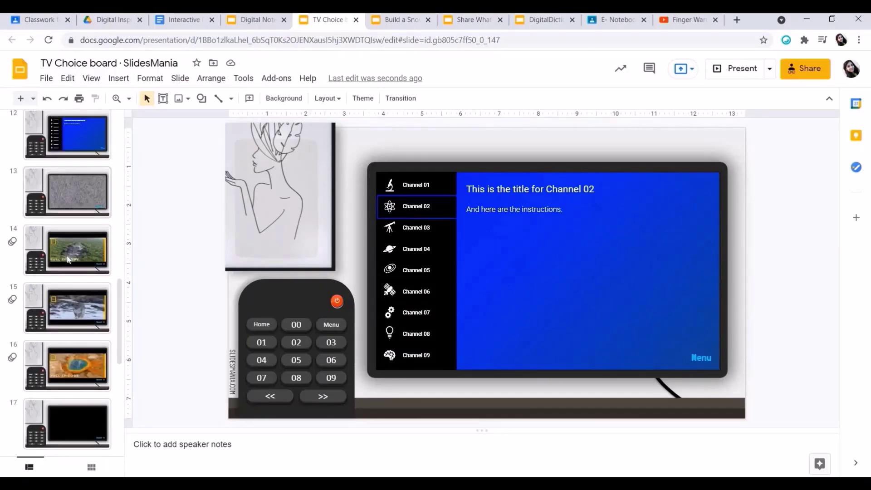
pyautogui.press('Down')
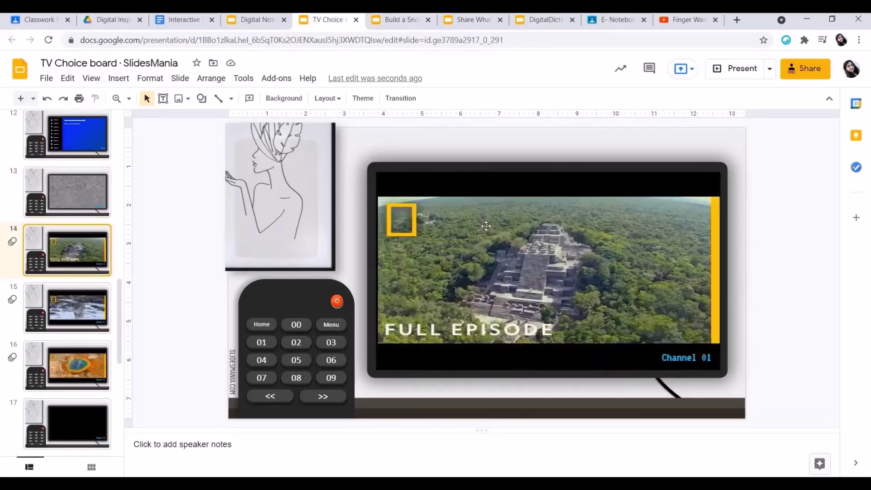
pyautogui.click(609, 269)
pyautogui.press('Delete')
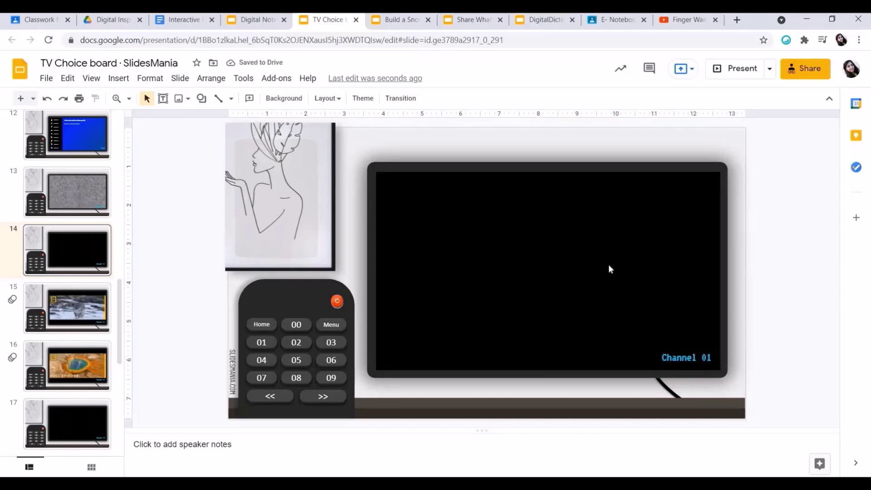
# Insert the Finger Warm Up Exercises YouTube video using the pasted link.
pyautogui.click(120, 80)
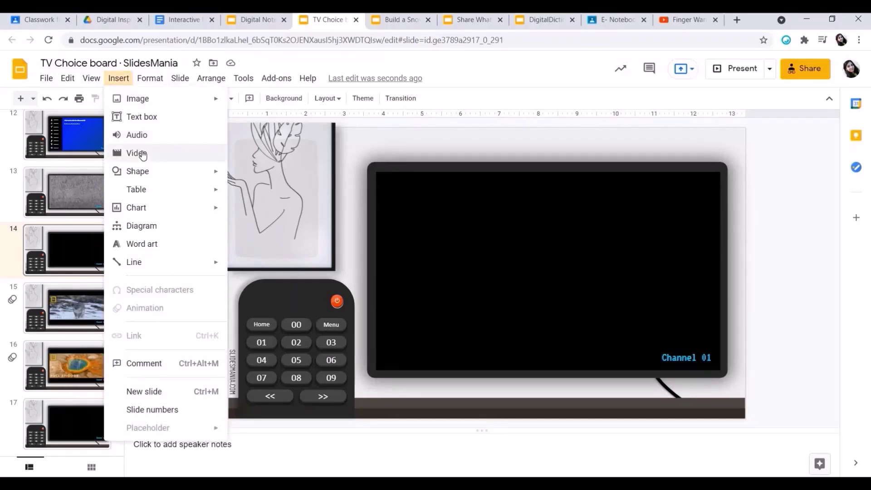
pyautogui.click(136, 153)
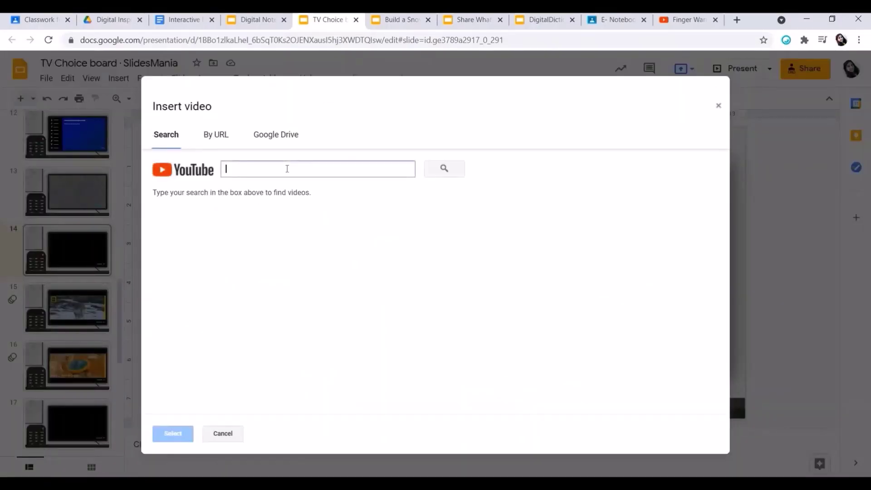
pyautogui.hotkey('ctrl', 'v')
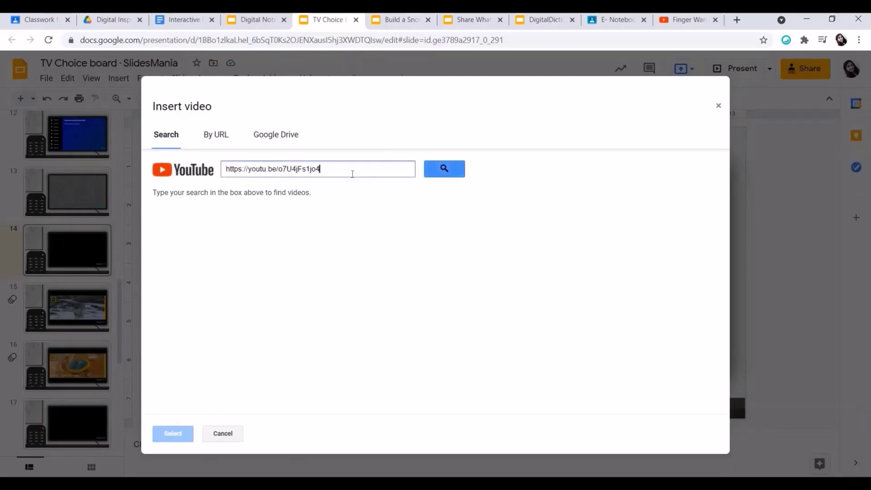
pyautogui.click(445, 173)
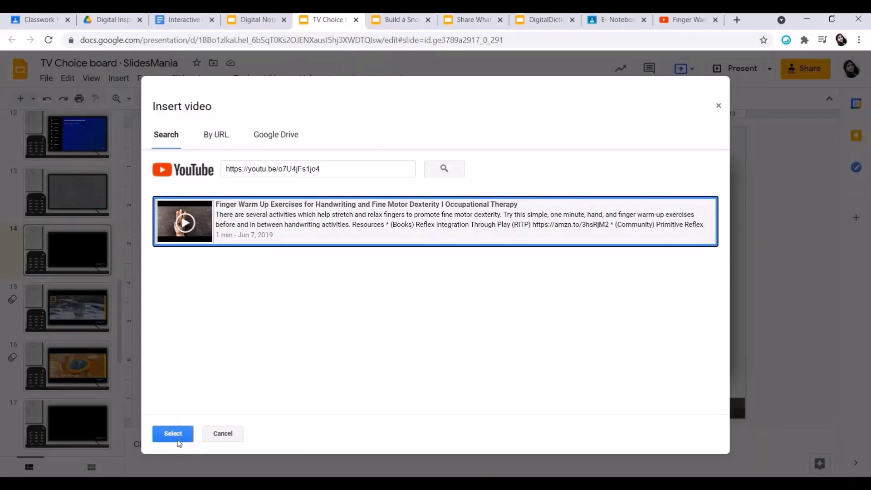
pyautogui.click(173, 433)
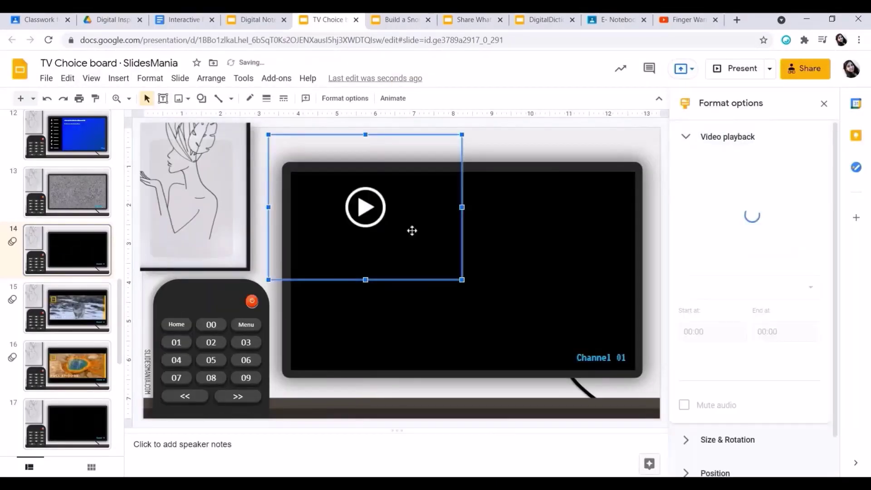
# Move the Finger Warm Up video onto the TV screen and widen it to fill the screen.
pyautogui.moveTo(462, 278); pyautogui.dragTo(474, 319)
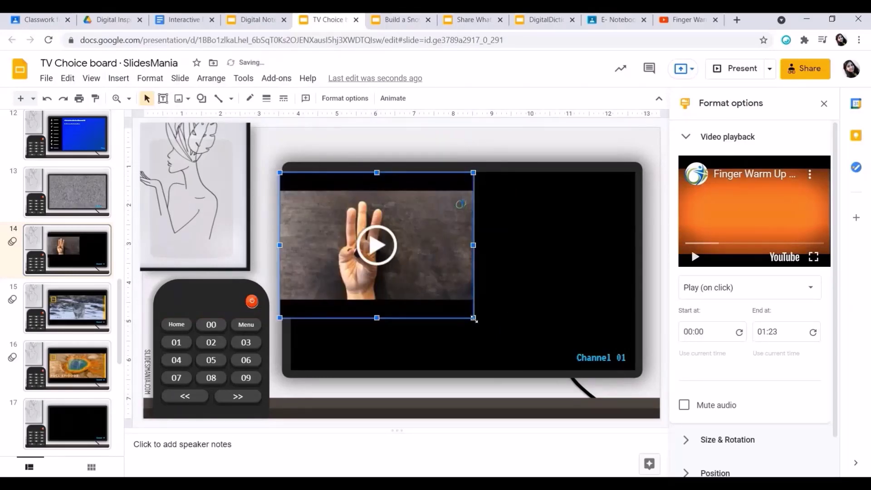
pyautogui.moveTo(582, 355); pyautogui.dragTo(473, 286)
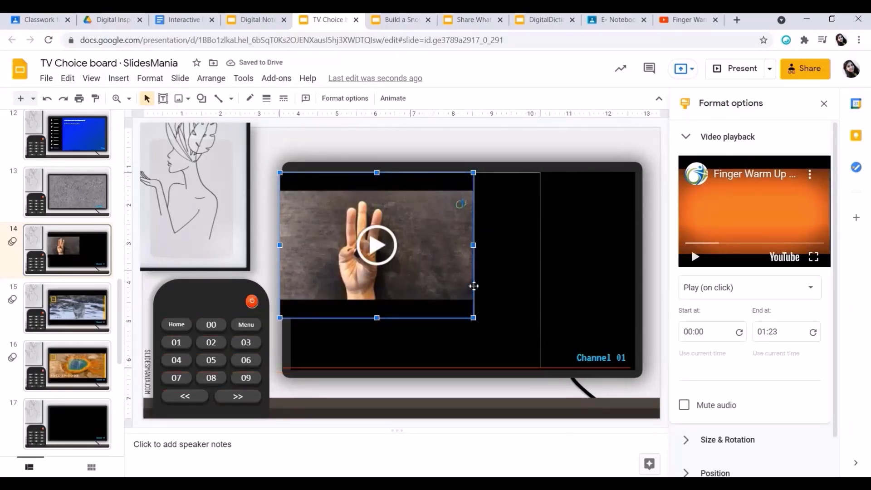
pyautogui.hotkey('ctrl', 'z')
pyautogui.hotkey('ctrl', 'z')
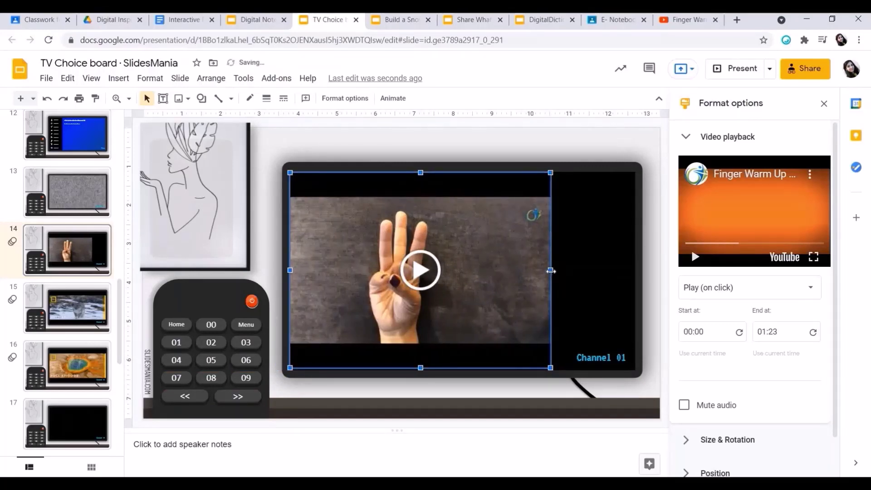
pyautogui.moveTo(589, 268); pyautogui.dragTo(635, 268)
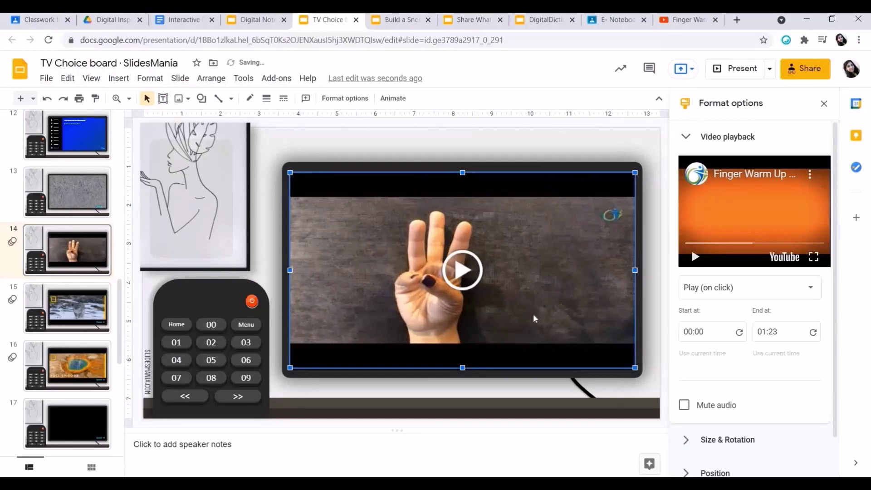
# Send the video to the back behind the TV frame so the Channel 01 label shows.
pyautogui.rightClick(535, 318)
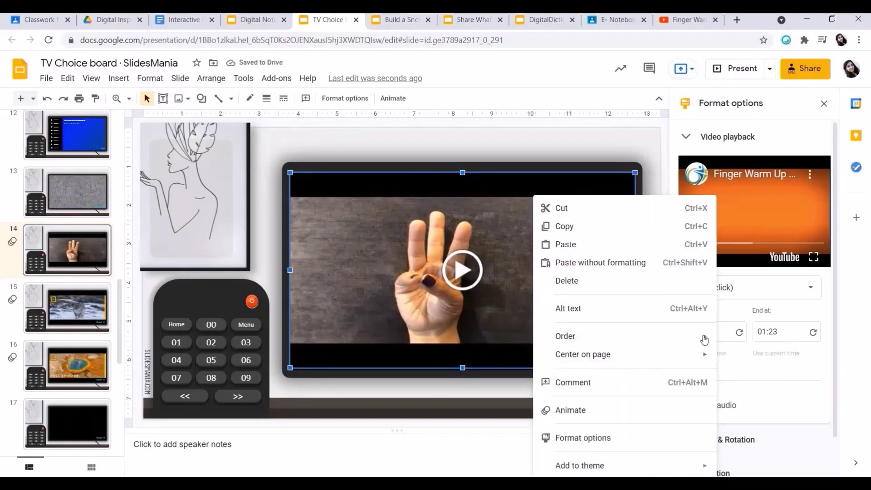
pyautogui.moveTo(704, 339)
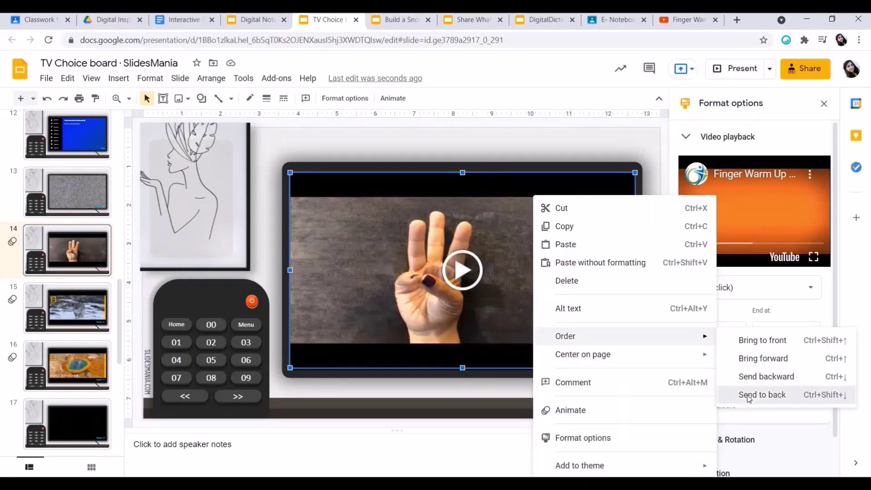
pyautogui.click(749, 395)
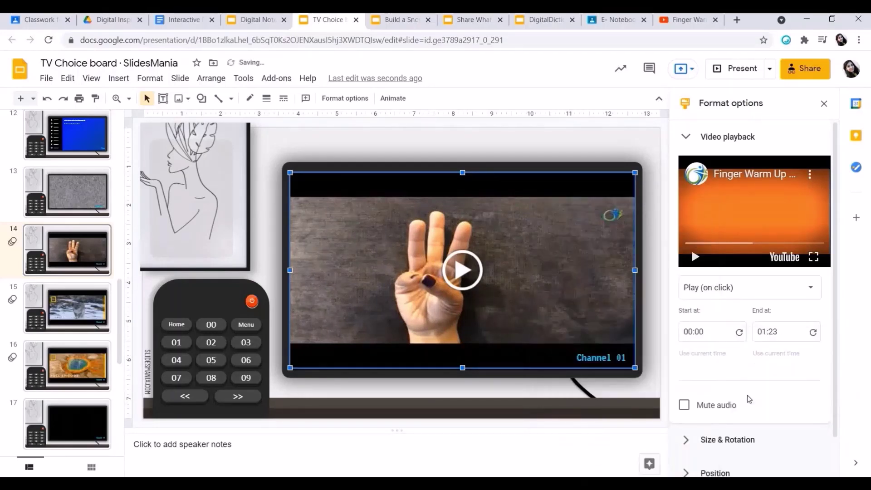
pyautogui.click(389, 386)
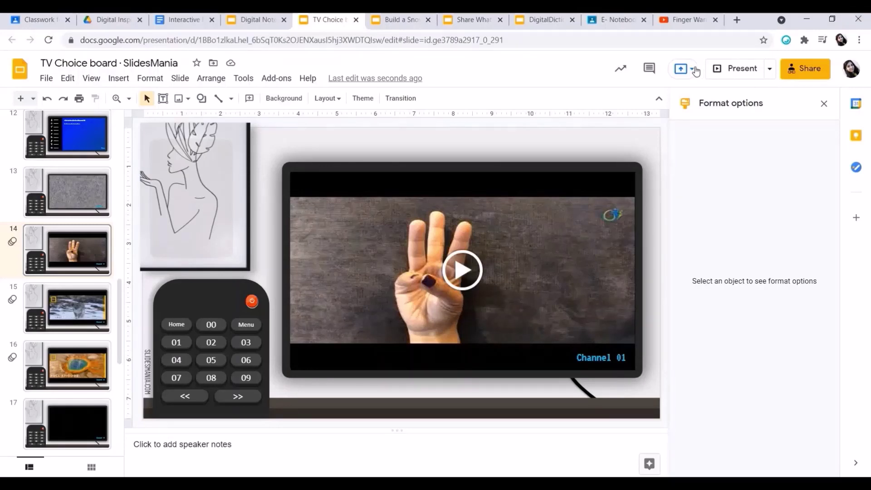
# Present the deck and test the 00 and 01 remote buttons, the video, and Channel 01.
pyautogui.click(735, 72)
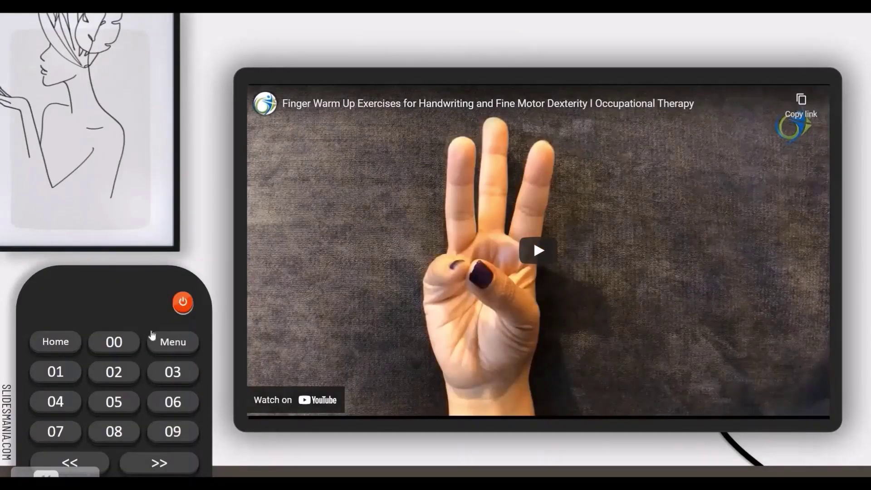
pyautogui.click(120, 353)
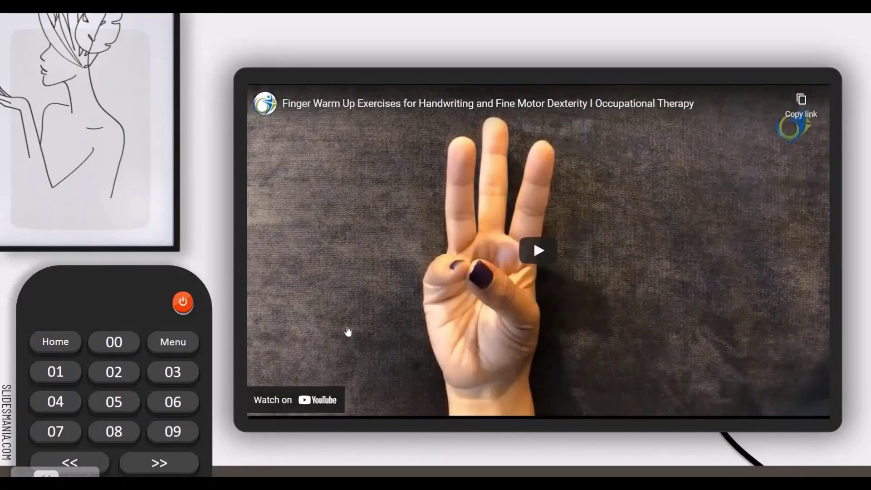
pyautogui.click(526, 263)
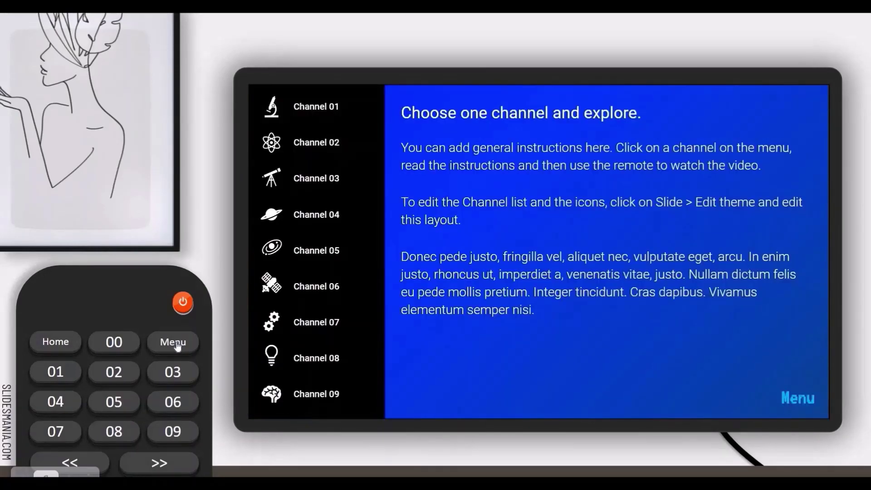
pyautogui.click(314, 108)
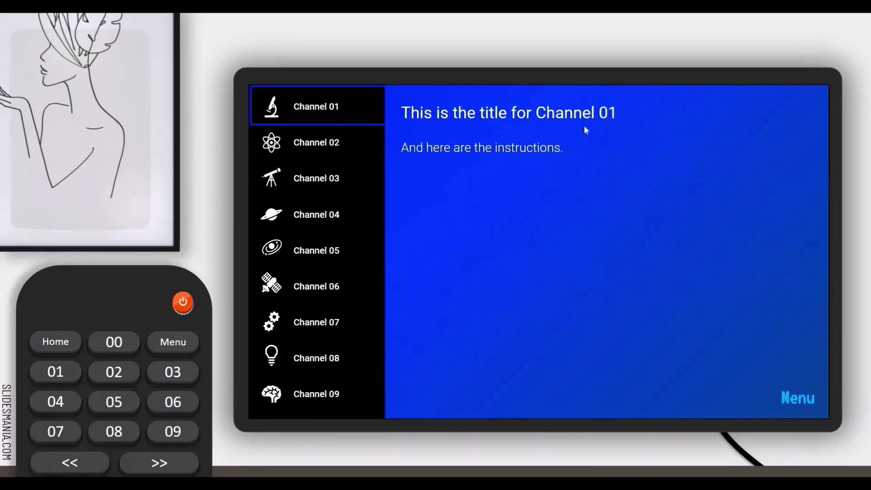
pyautogui.click(51, 376)
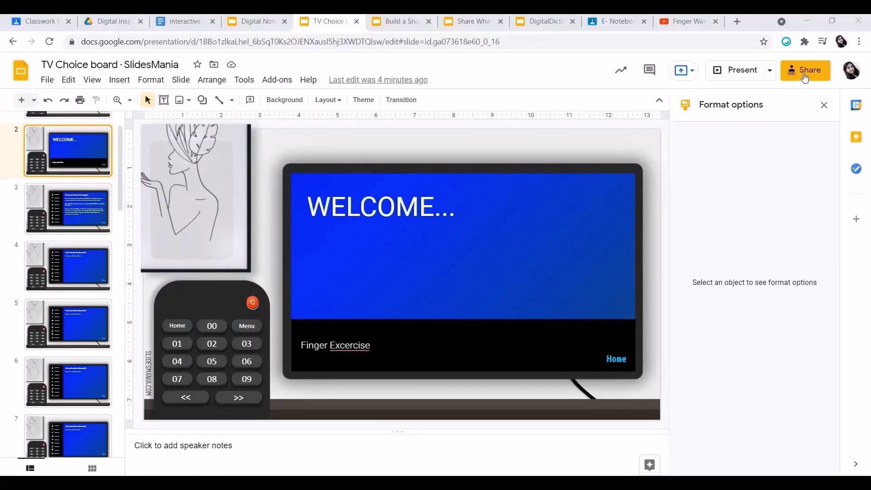
# Give Shantiniketan Indian School link users Editor access to the deck and copy the link.
pyautogui.click(803, 73)
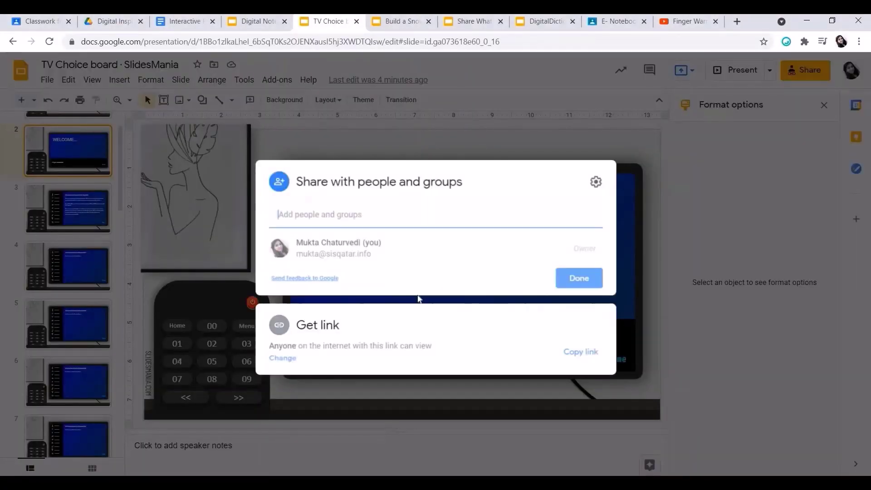
pyautogui.click(335, 352)
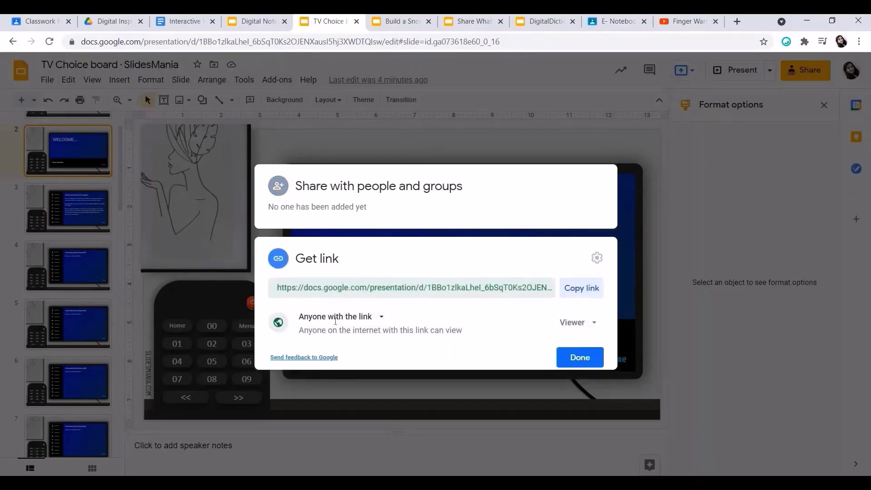
pyautogui.click(338, 316)
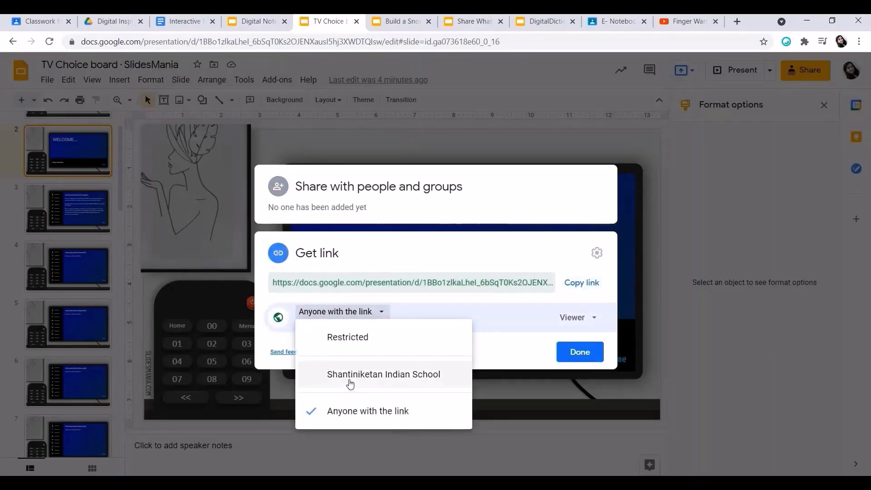
pyautogui.click(350, 381)
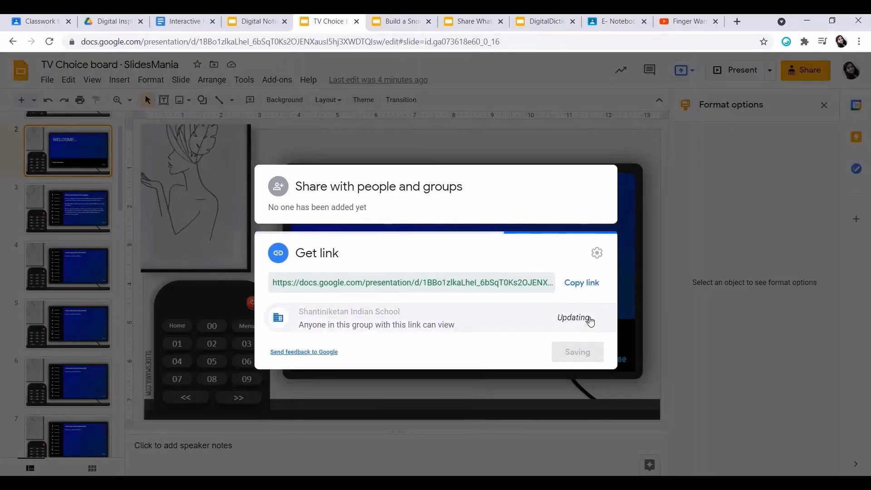
pyautogui.click(576, 317)
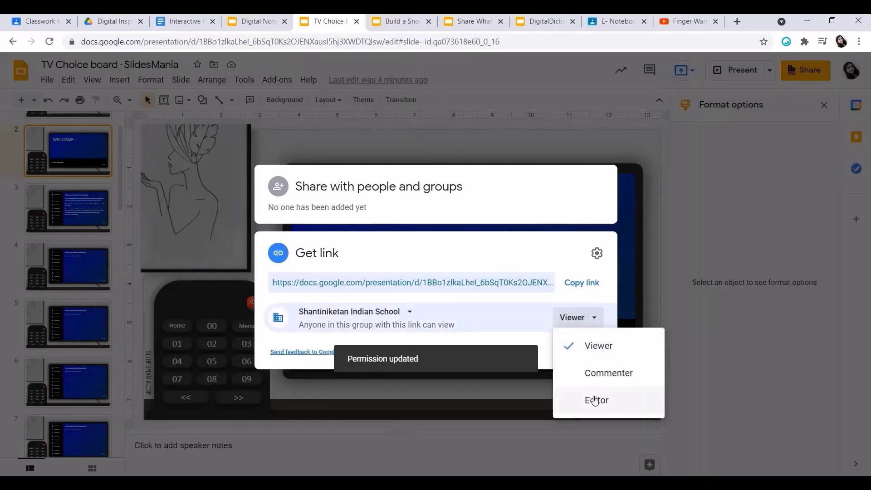
pyautogui.click(595, 400)
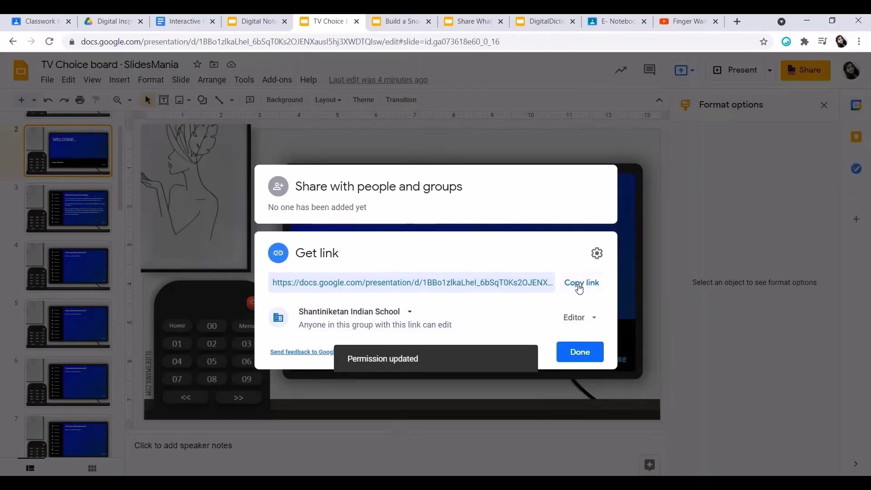
pyautogui.click(575, 348)
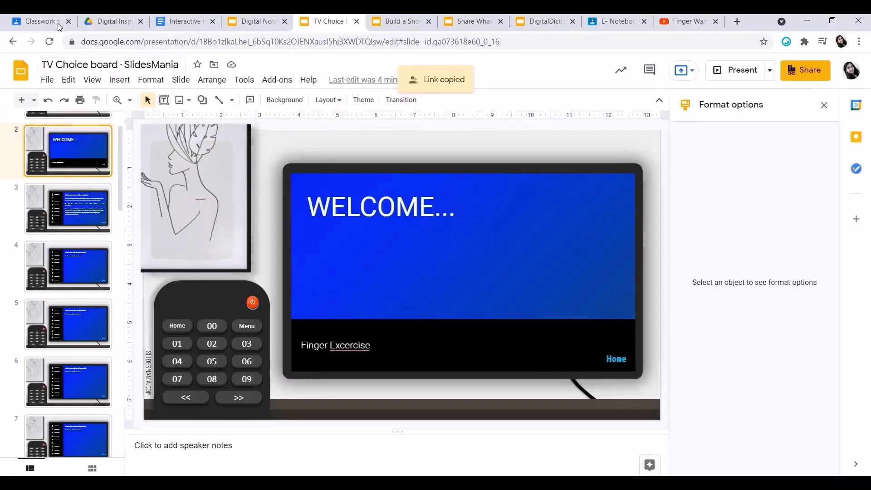
# Start a new Classwork Material post titled 'TV Time Activity'.
pyautogui.click(40, 21)
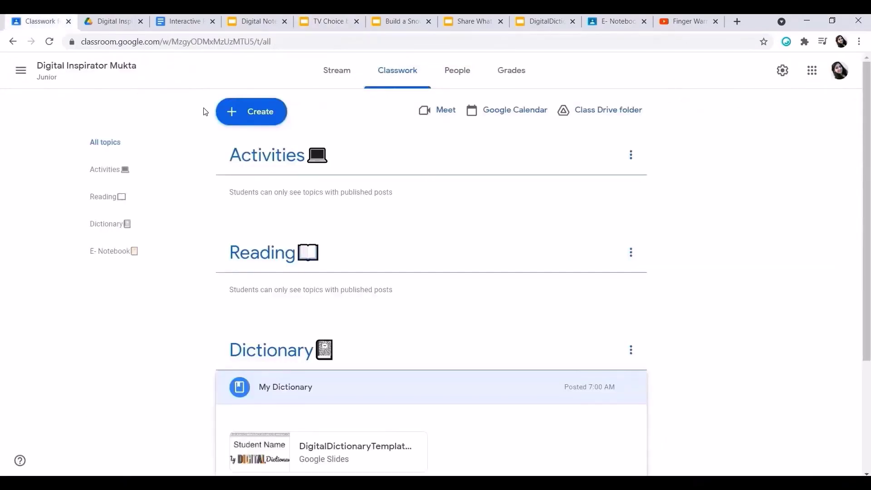
pyautogui.click(244, 113)
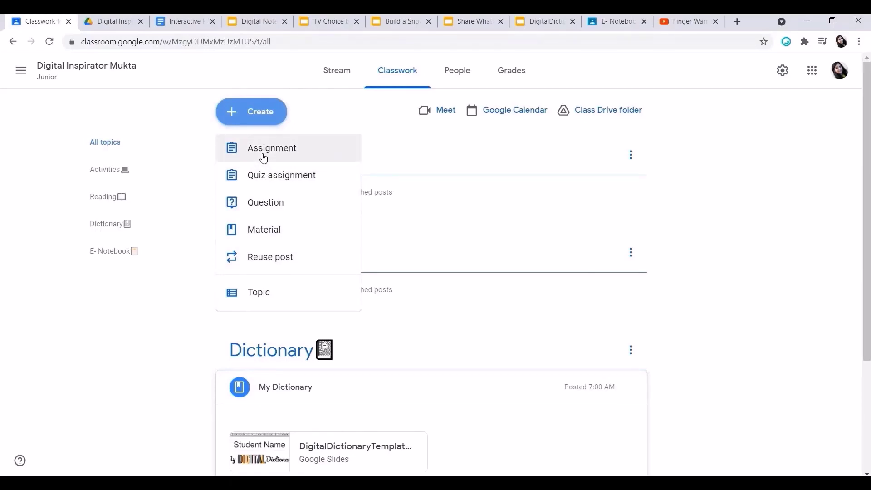
pyautogui.click(265, 232)
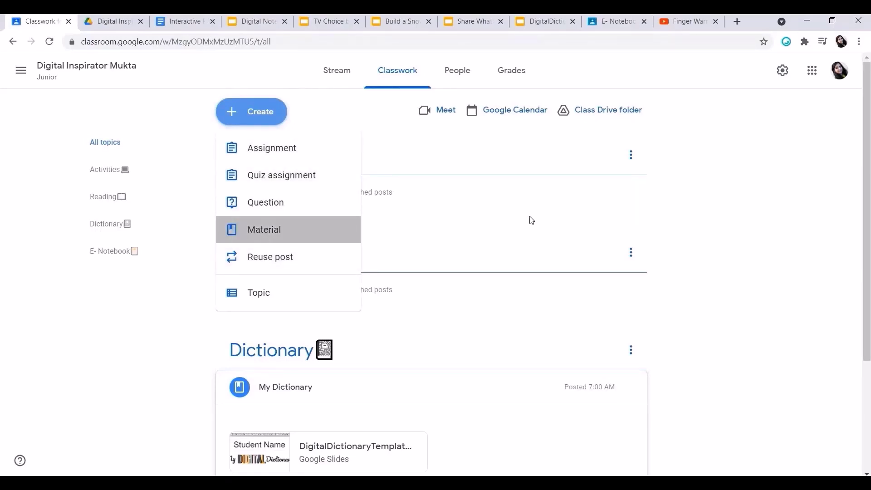
pyautogui.write('TV for a while.')
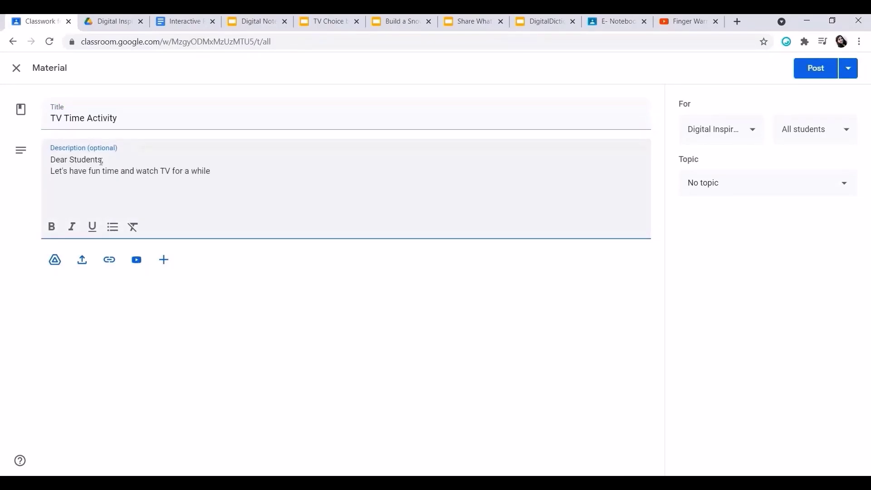
# Attach the copied TV Choice board link to the material.
pyautogui.click(109, 261)
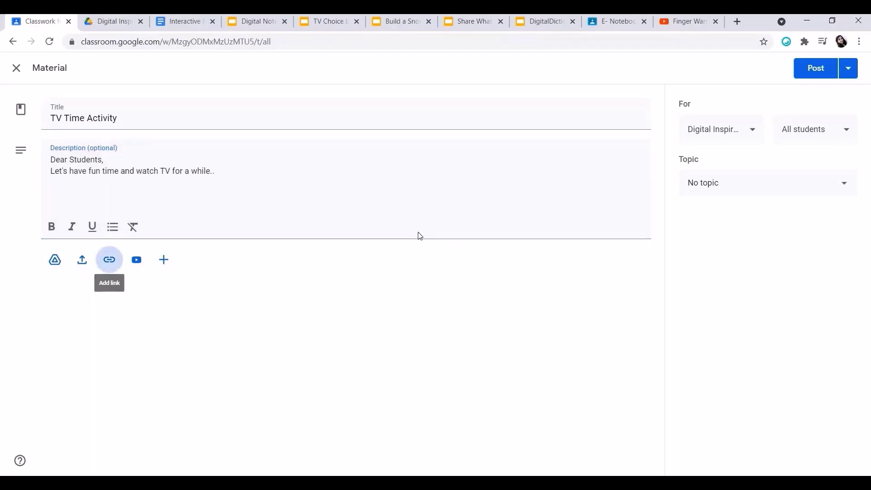
pyautogui.hotkey('ctrl', 'v')
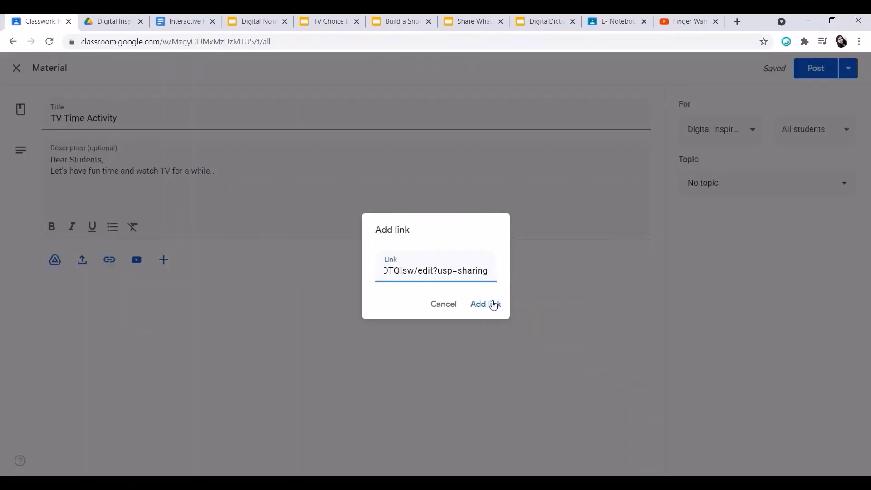
pyautogui.click(494, 305)
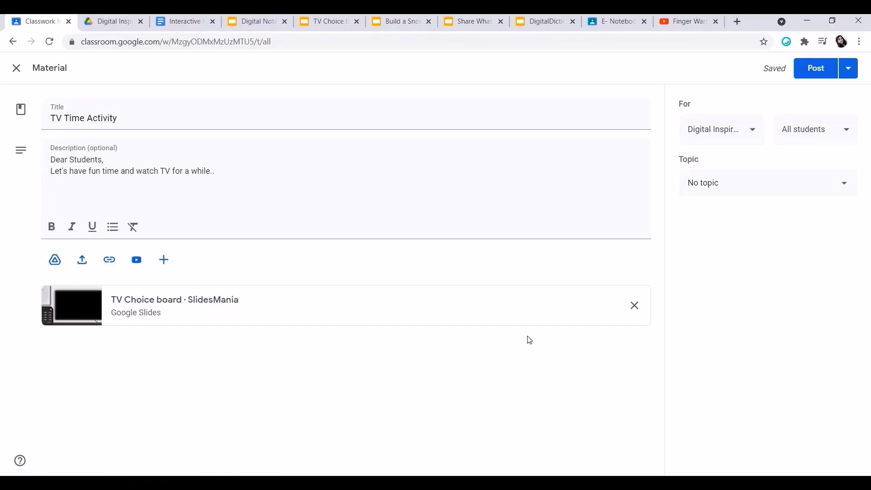
# Choose the Activities topic, check the recipients, and post the material.
pyautogui.click(753, 191)
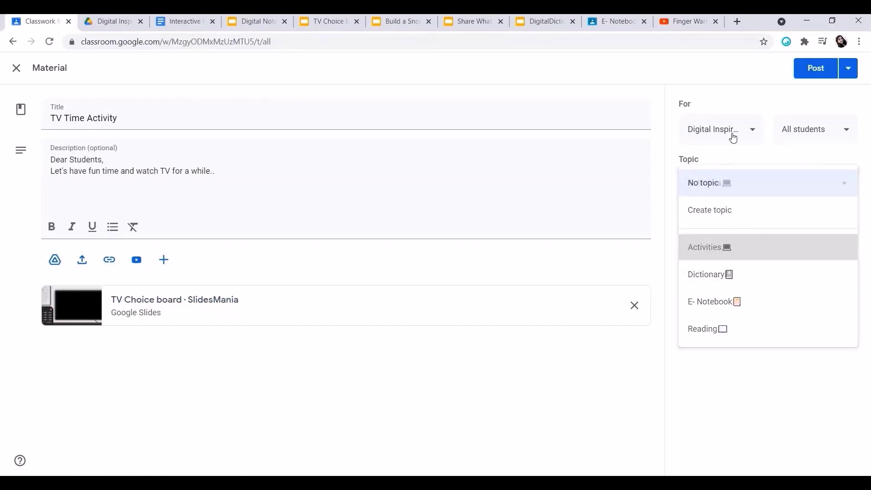
pyautogui.click(837, 145)
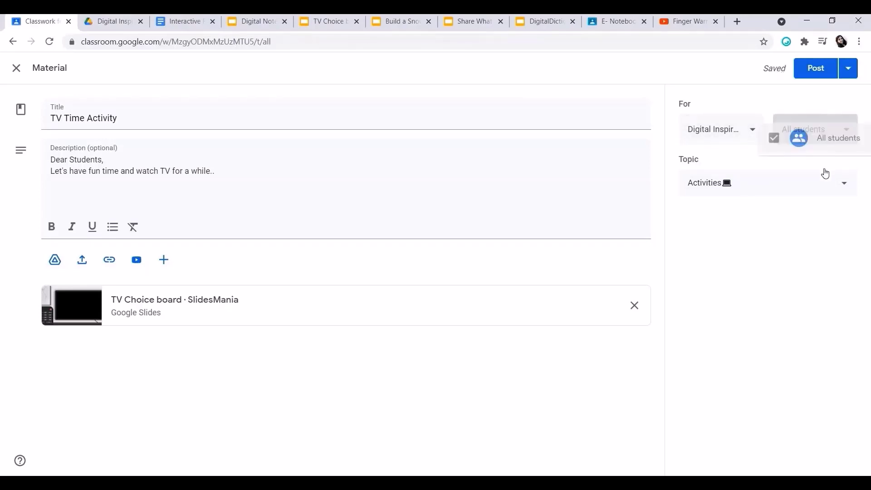
pyautogui.click(821, 76)
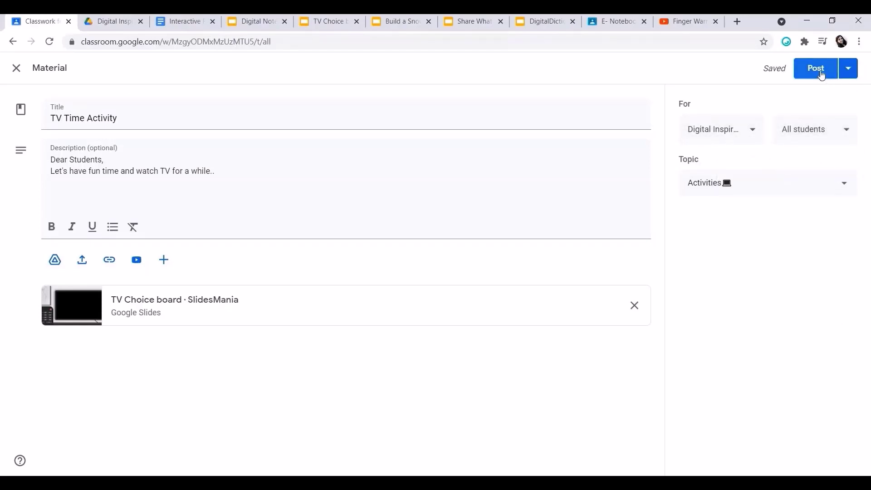
pyautogui.click(822, 76)
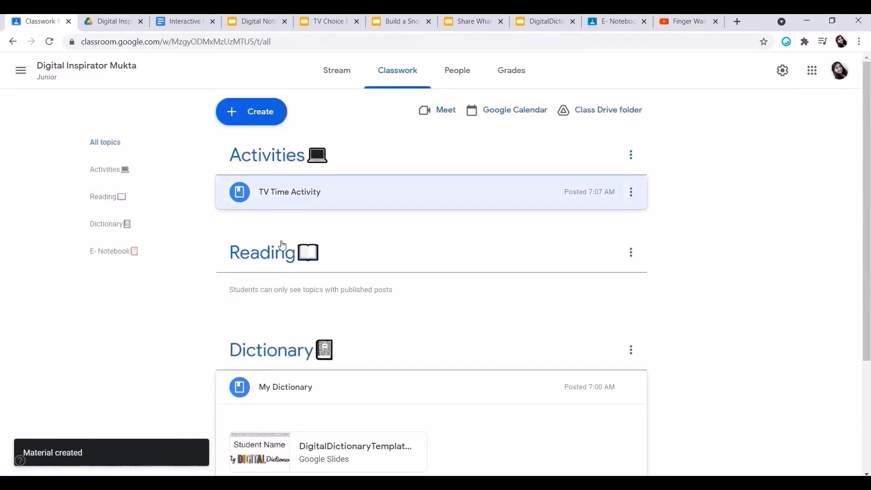